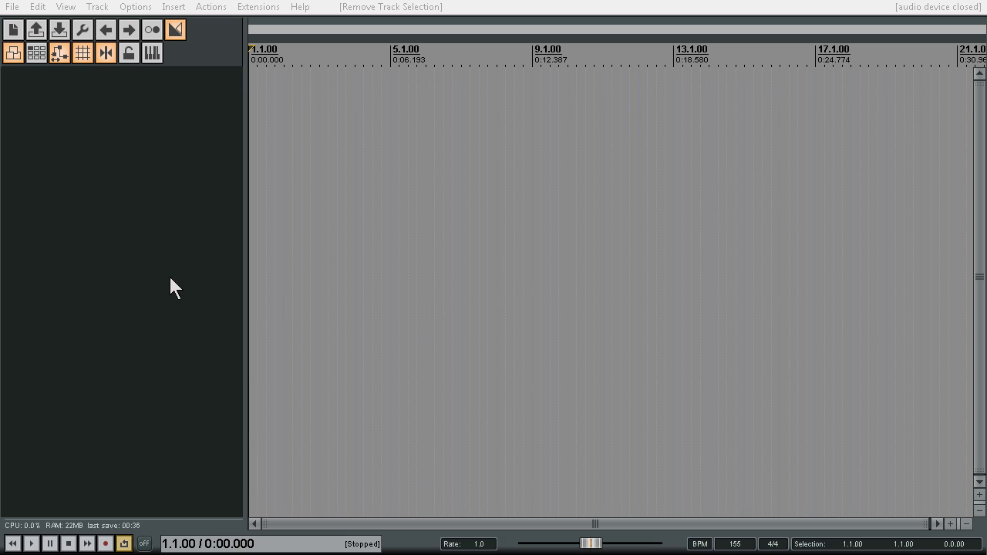
Insert the ReWire: Reason virtual instrument on a new track
{"action": "left_click", "coordinate": [176, 8]}
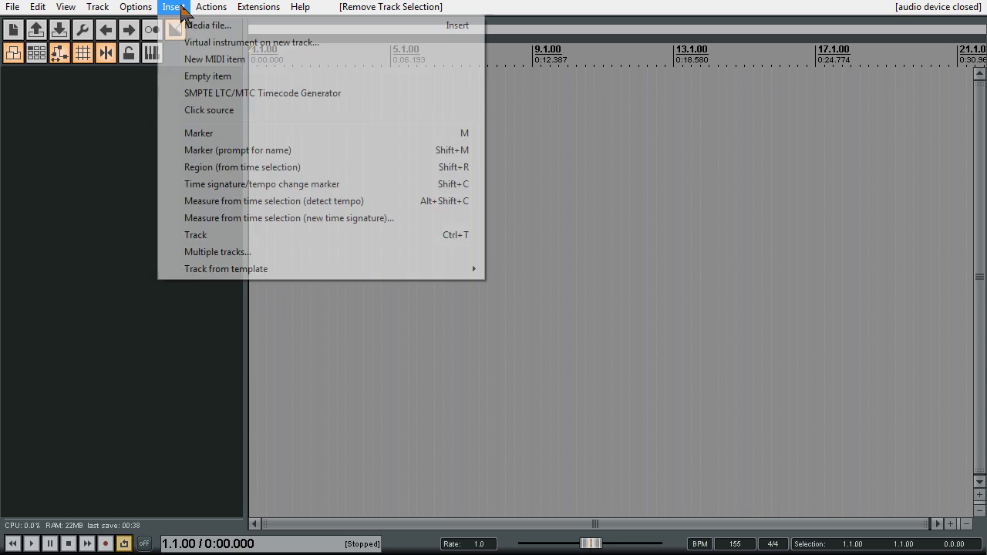
{"action": "left_click", "coordinate": [225, 43]}
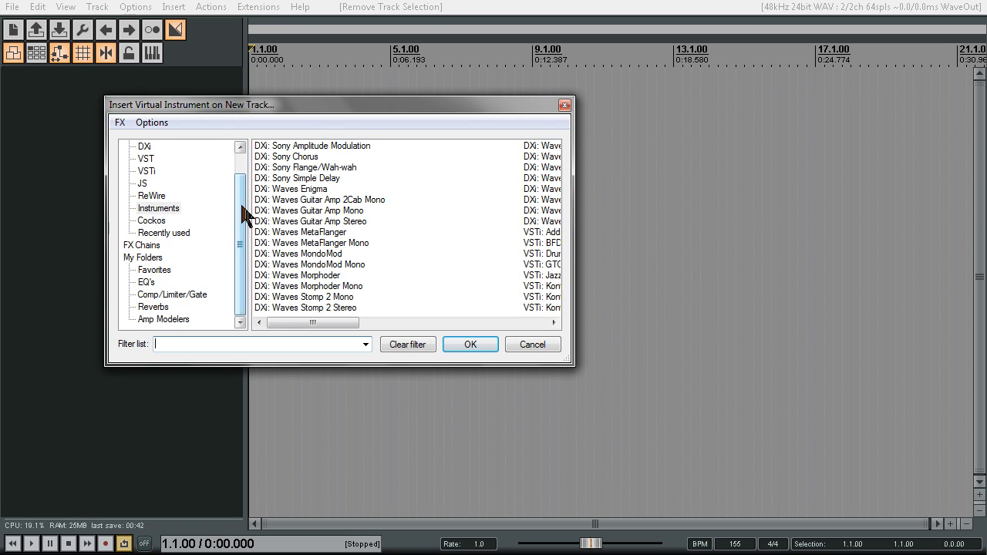
{"action": "scroll", "coordinate": [242, 204], "scroll_direction": "up", "scroll_amount": 1}
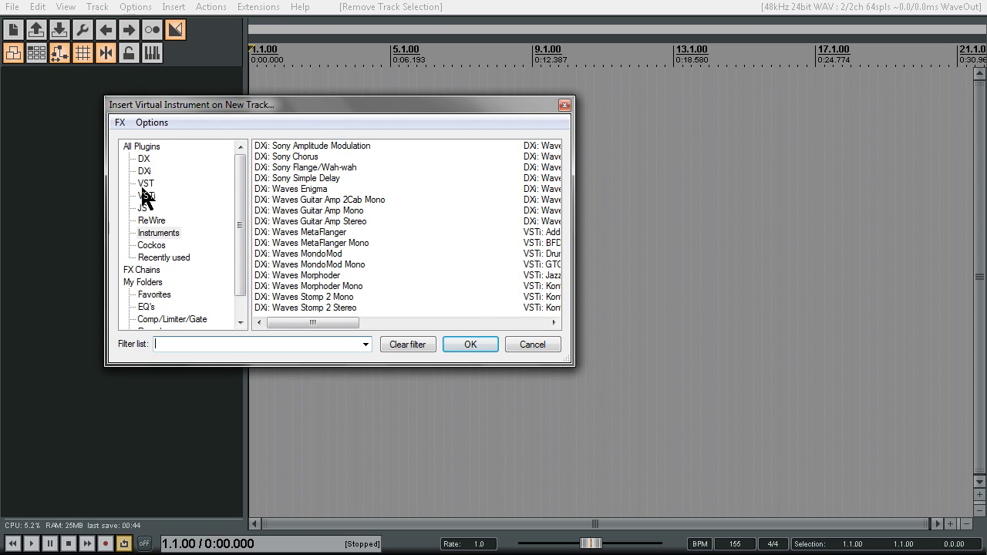
{"action": "left_click", "coordinate": [153, 221]}
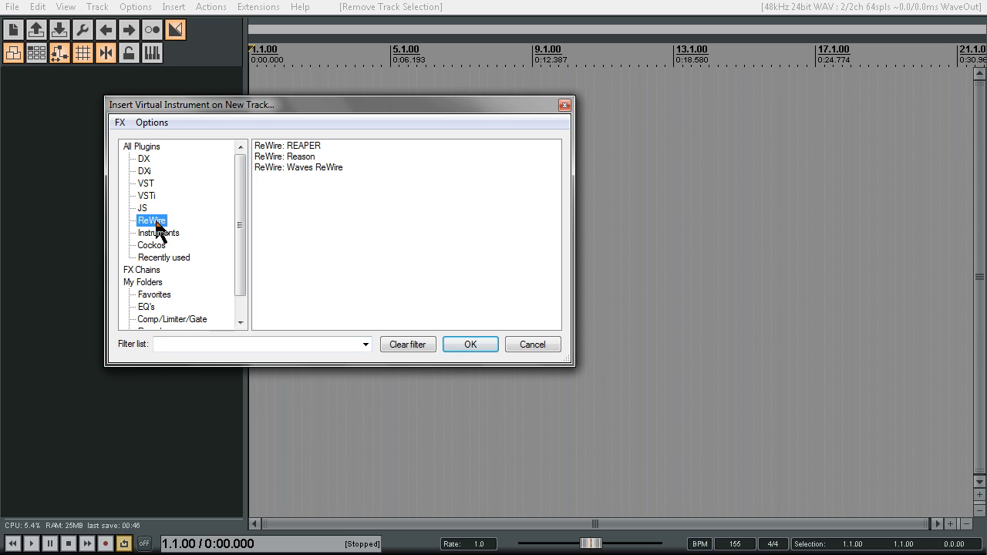
{"action": "left_click", "coordinate": [284, 157]}
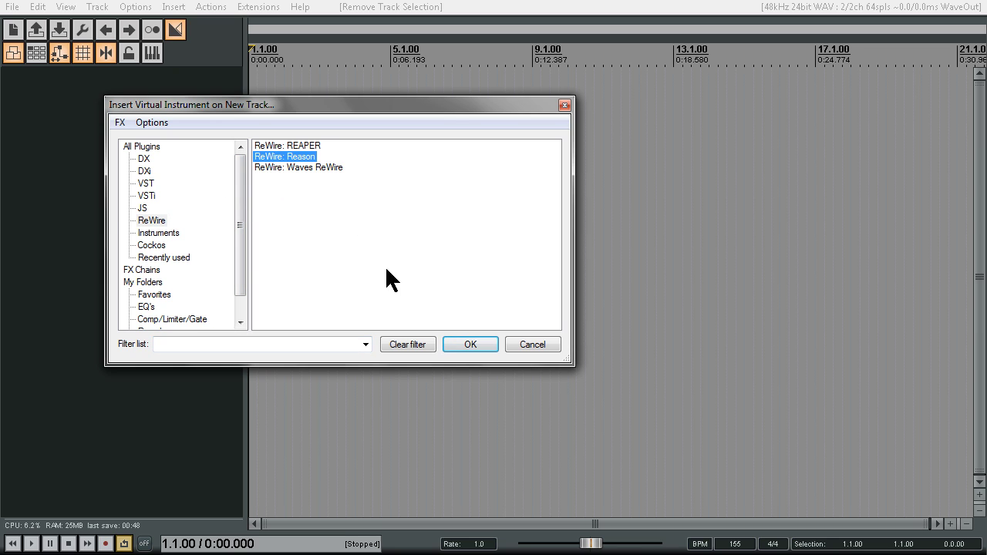
{"action": "left_click", "coordinate": [468, 345]}
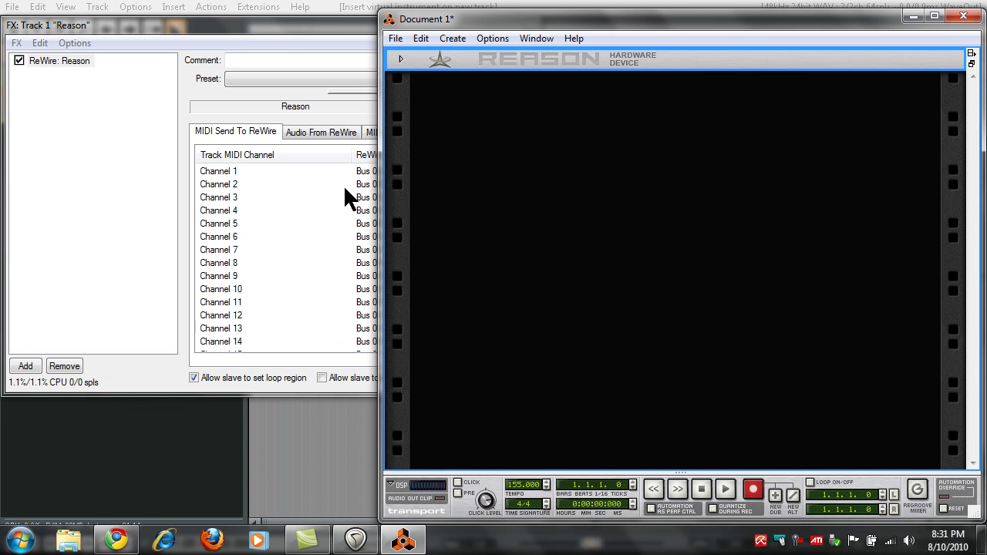
In Reason, unfold the hardware device in the rack and inspect its audio outputs on the rear side
{"action": "left_click", "coordinate": [400, 65]}
{"action": "left_click", "coordinate": [400, 63]}
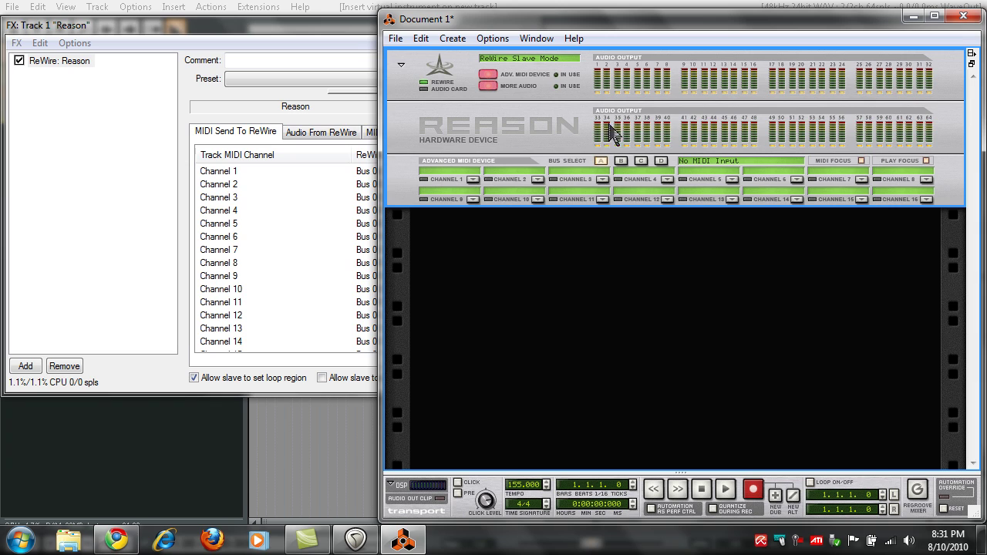
{"action": "left_click", "coordinate": [455, 315]}
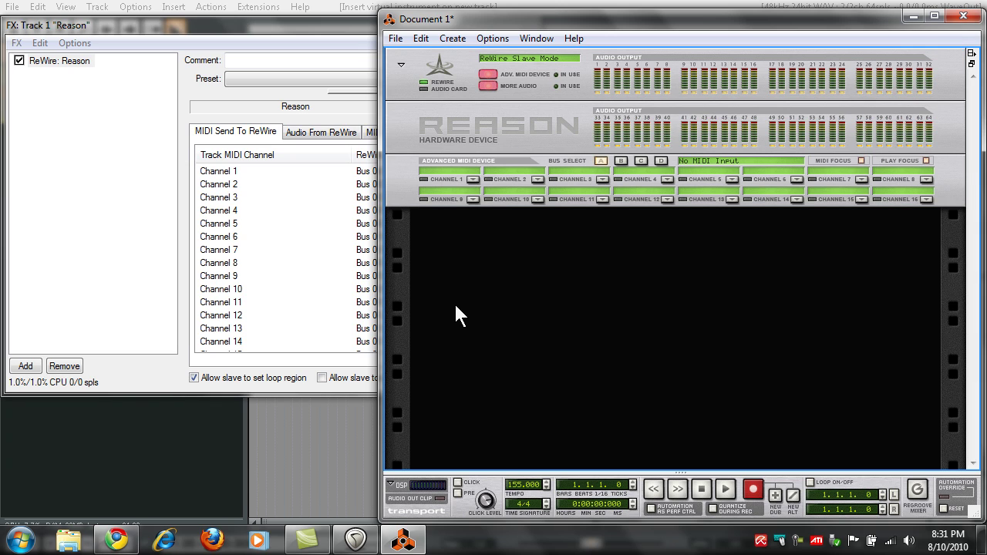
{"action": "key", "text": "Tab"}
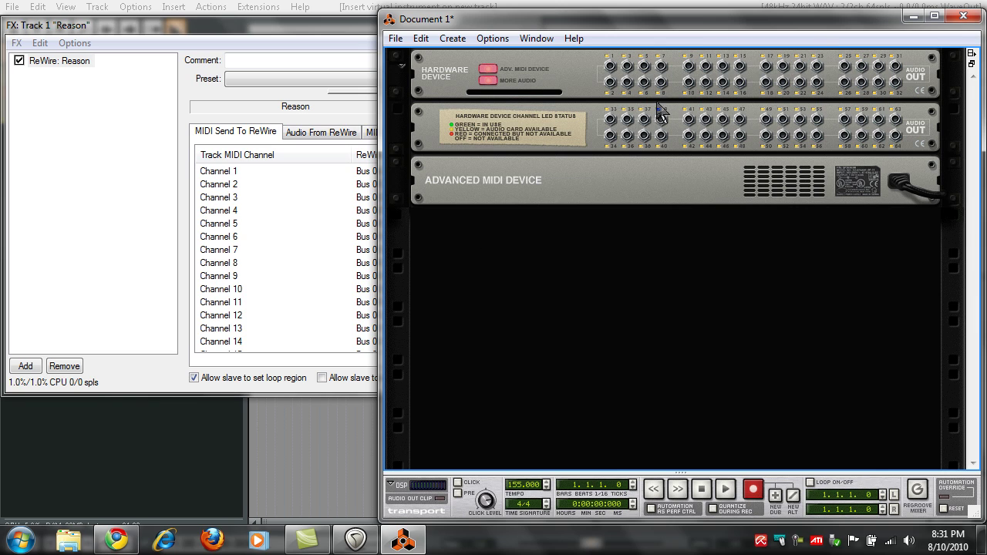
{"action": "key", "text": "Tab"}
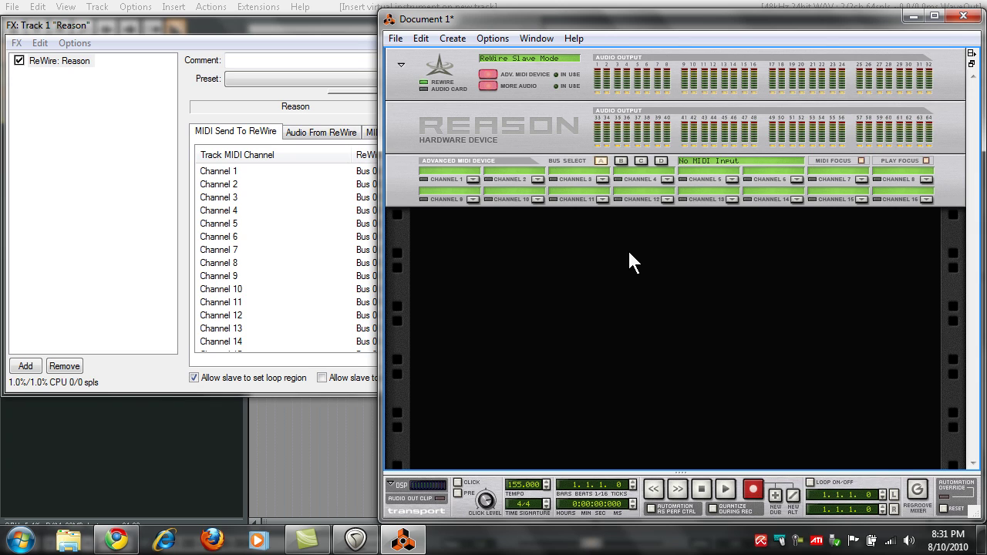
Create a Redrum Drum Computer in the empty part of the rack
{"action": "right_click", "coordinate": [584, 283]}
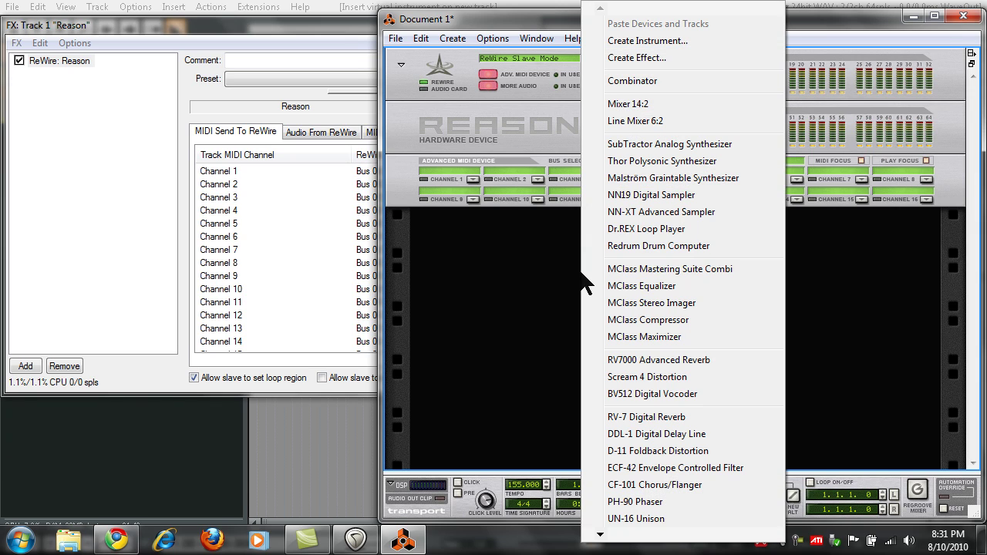
{"action": "left_click", "coordinate": [629, 245]}
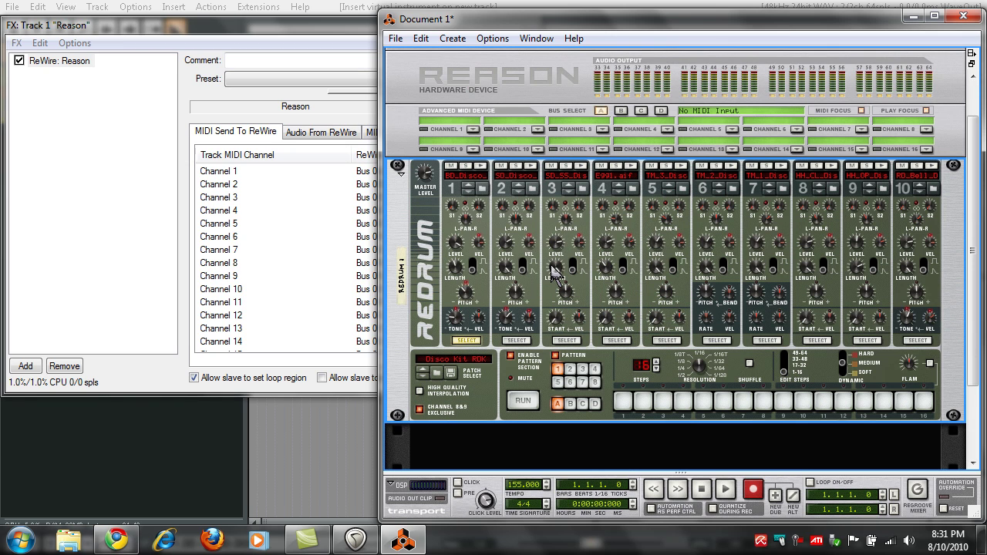
{"action": "scroll", "coordinate": [506, 263], "scroll_direction": "up", "scroll_amount": 2}
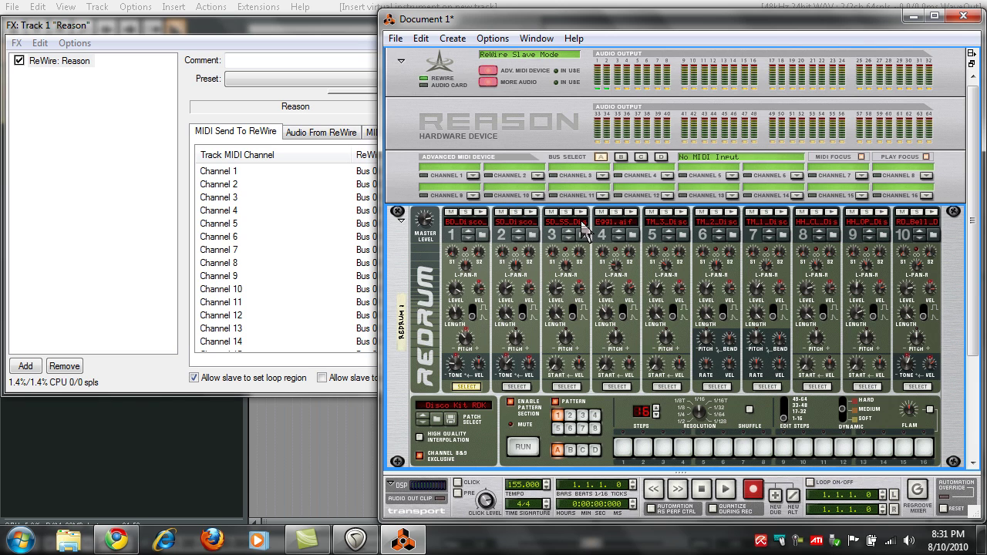
Flip the rack to its rear side and disconnect Redrum's stereo output cables from the hardware device
{"action": "key", "text": "Tab"}
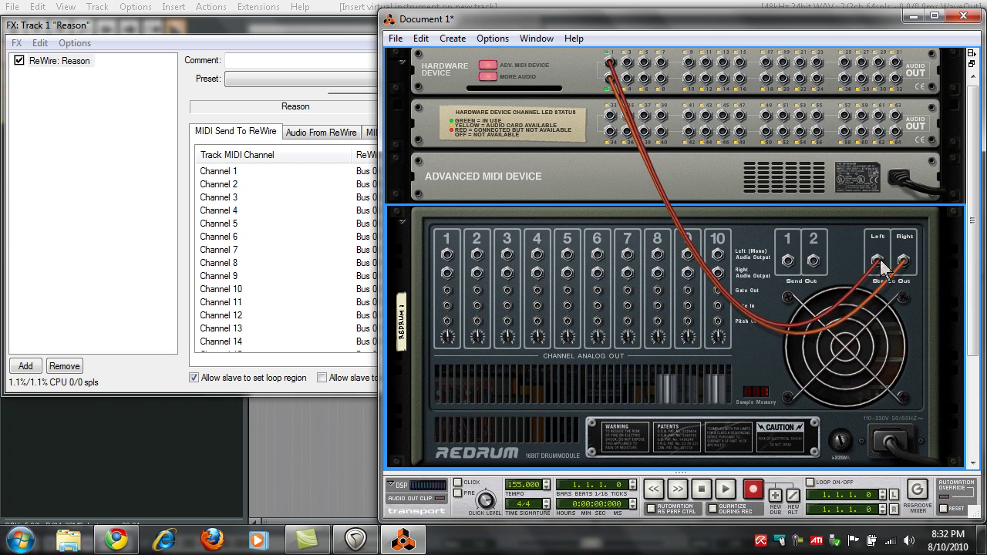
{"action": "right_click", "coordinate": [618, 71]}
{"action": "left_click", "coordinate": [634, 81]}
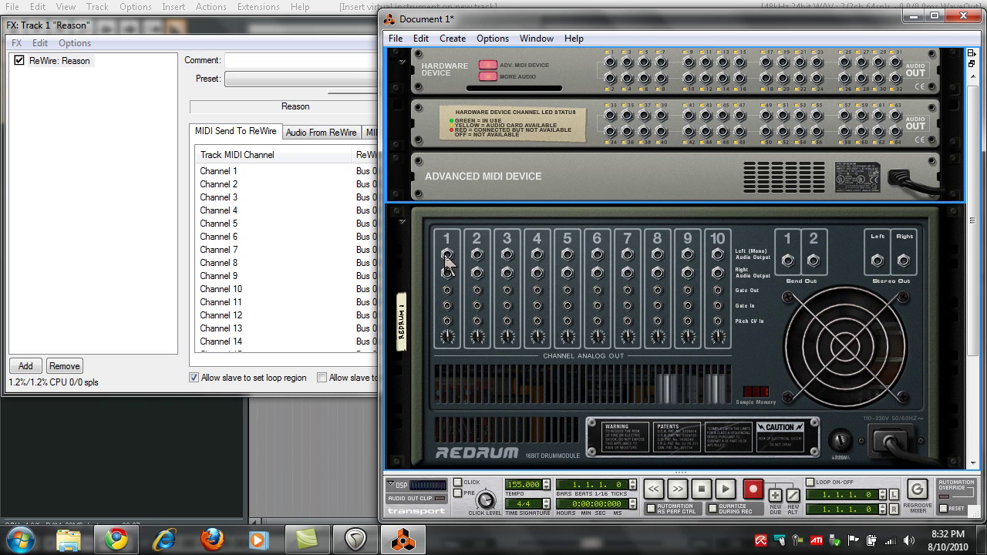
Cable the left outputs of Redrum channels 1 to 10 to hardware device audio outputs 1 to 10
{"action": "left_click_drag", "start_coordinate": [446, 256], "coordinate": [610, 63]}
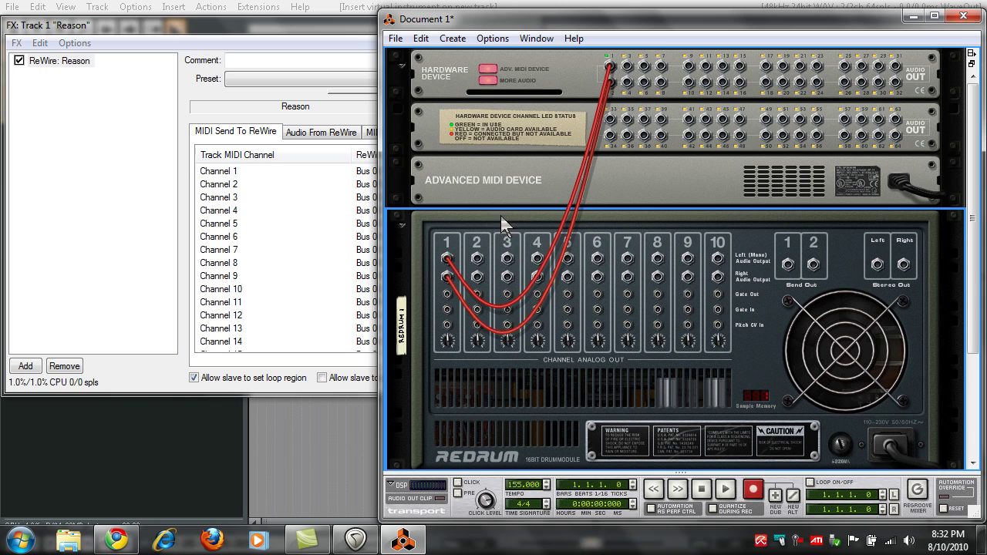
{"action": "left_click_drag", "start_coordinate": [446, 276], "coordinate": [646, 67]}
{"action": "right_click", "coordinate": [647, 66]}
{"action": "mouse_move", "coordinate": [713, 105]}
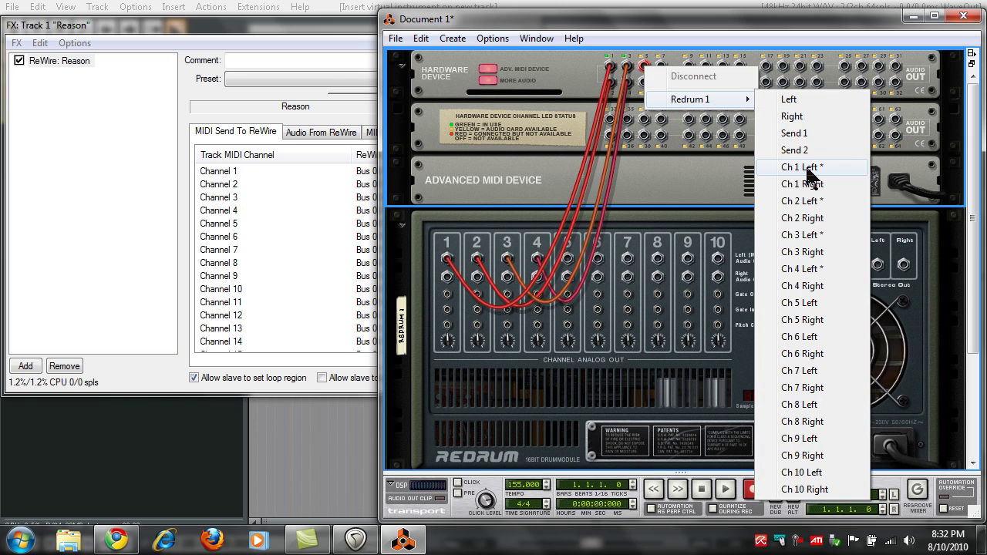
{"action": "left_click", "coordinate": [810, 303]}
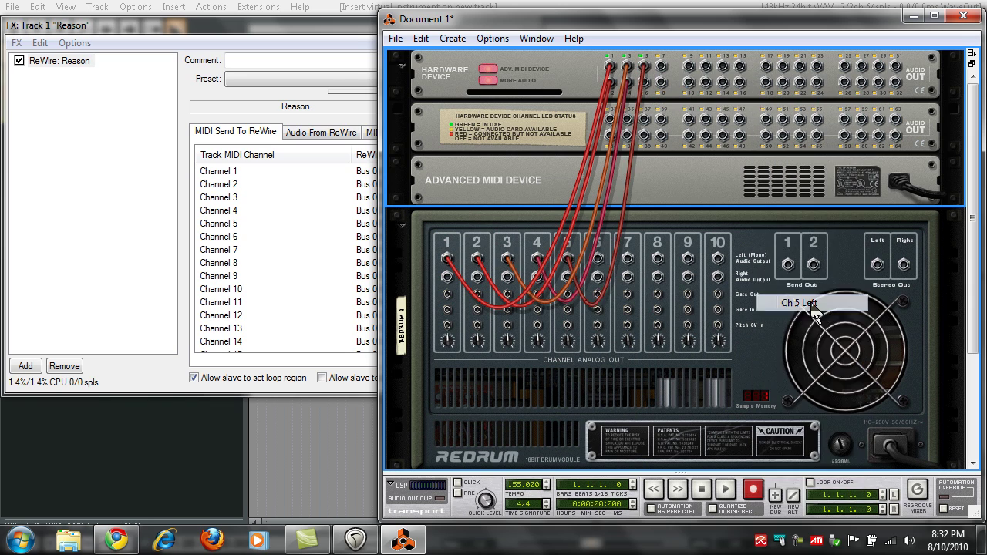
{"action": "left_click_drag", "start_coordinate": [627, 259], "coordinate": [662, 77]}
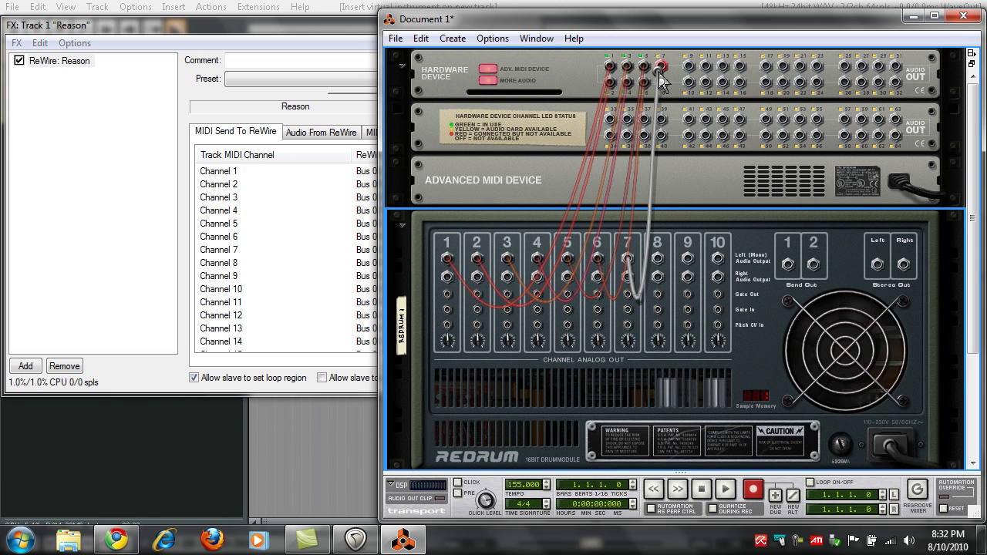
{"action": "left_click_drag", "start_coordinate": [657, 258], "coordinate": [670, 87]}
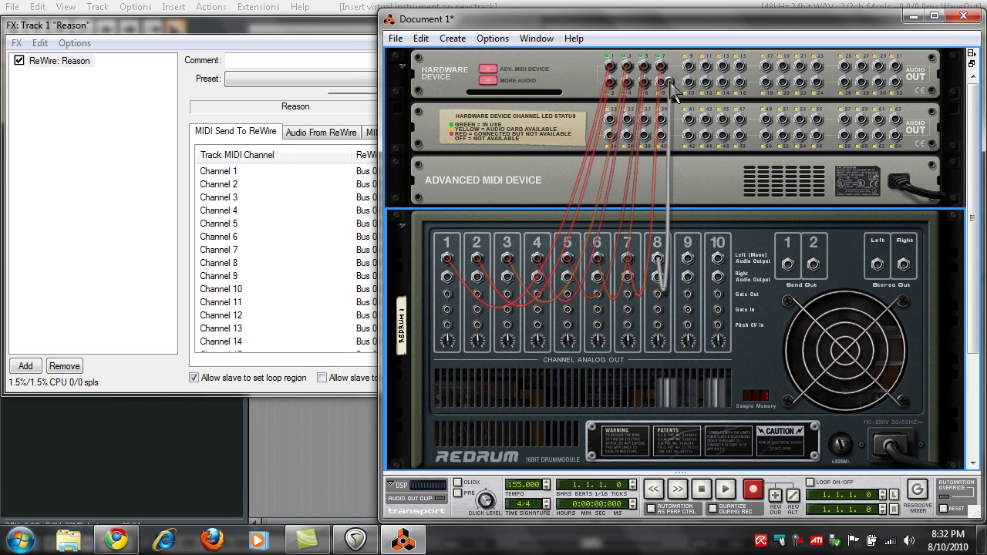
{"action": "left_click_drag", "start_coordinate": [687, 259], "coordinate": [688, 67]}
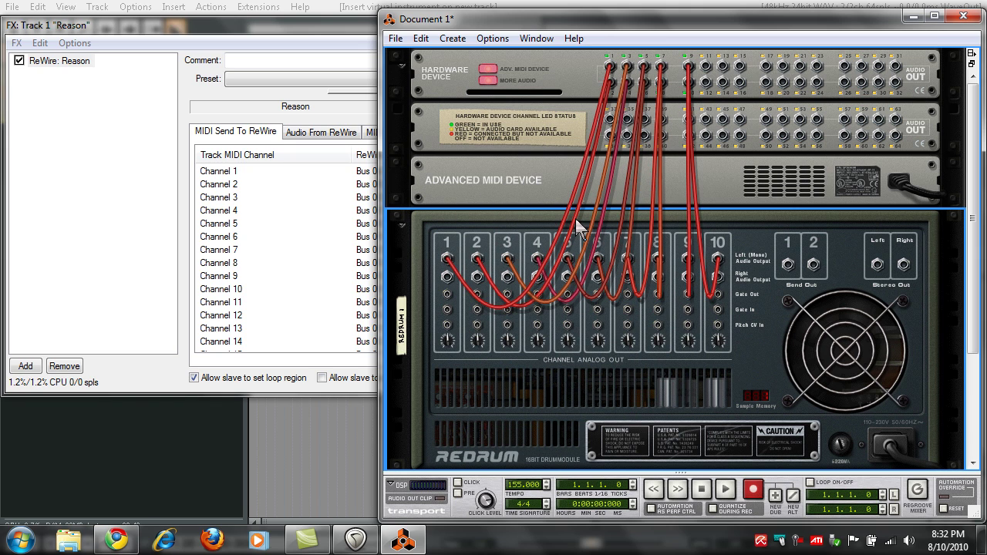
Flip the rack to the front and trigger Redrum drums 1, 2 and 3 to check their separate output meters
{"action": "key", "text": "Tab"}
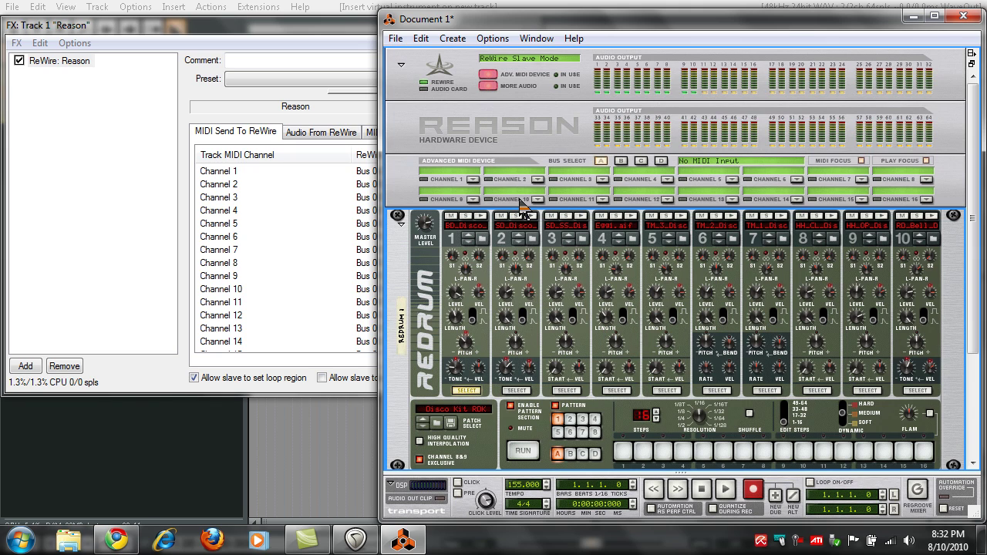
{"action": "left_click", "coordinate": [480, 217]}
{"action": "left_click", "coordinate": [480, 217]}
{"action": "left_click", "coordinate": [531, 218]}
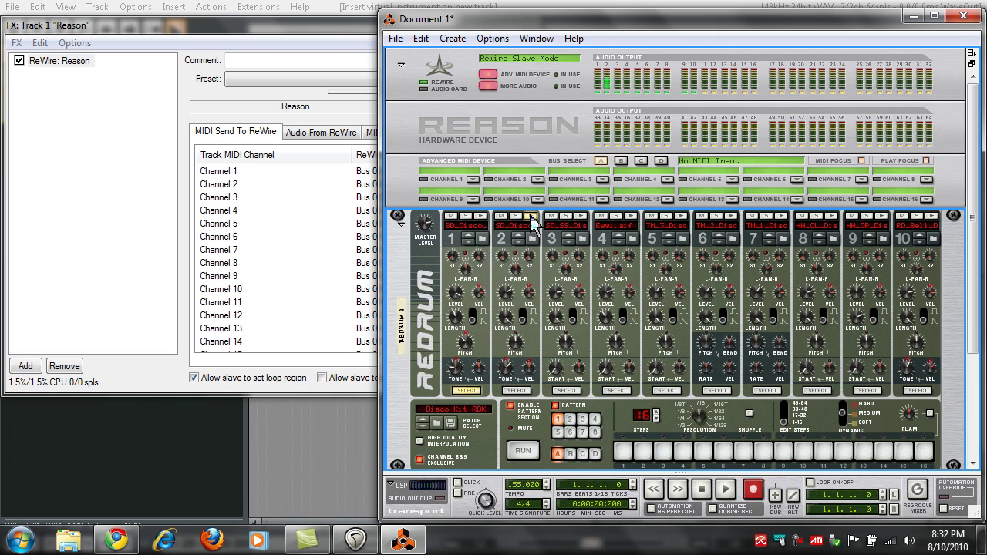
{"action": "left_click", "coordinate": [581, 216]}
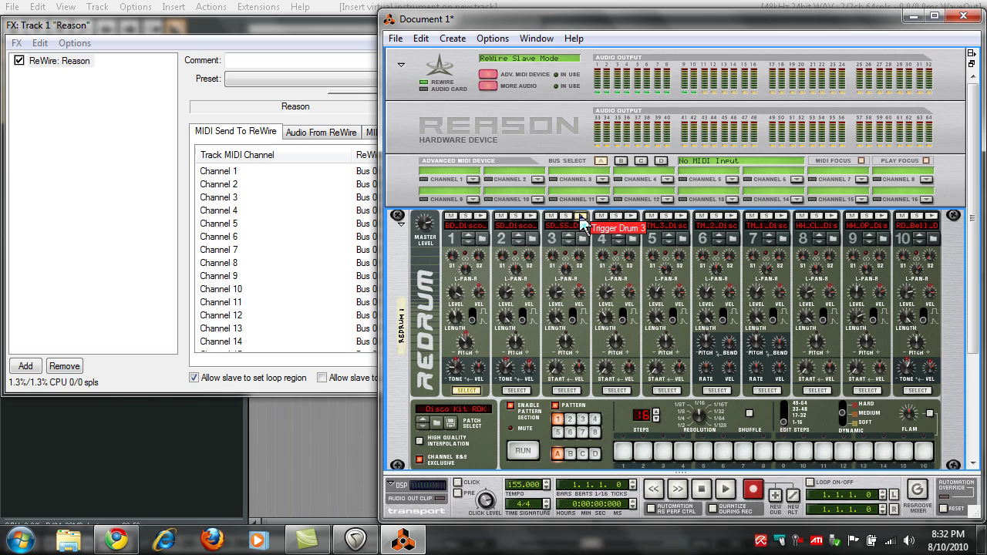
{"action": "left_click", "coordinate": [530, 217]}
{"action": "left_click", "coordinate": [480, 217]}
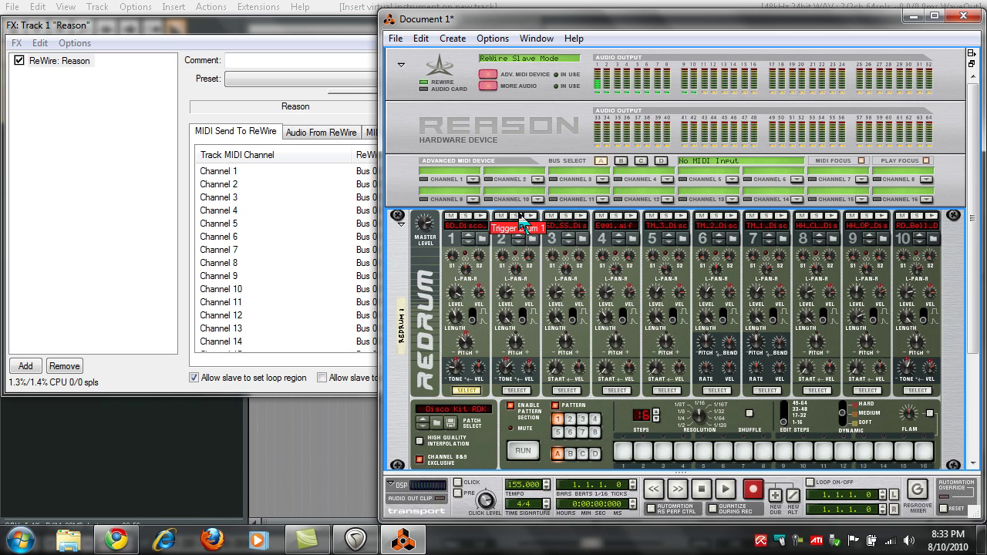
{"action": "left_click", "coordinate": [531, 217]}
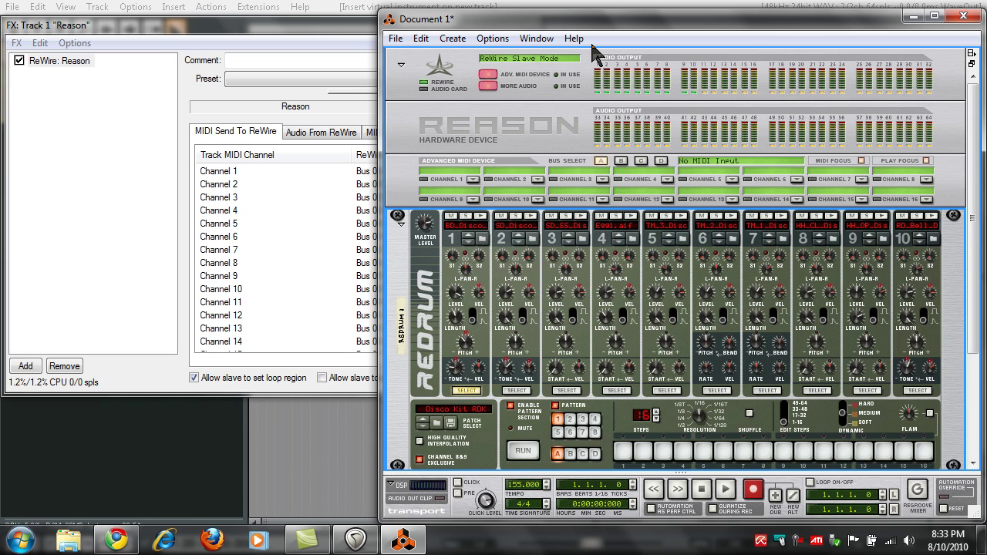
Switch back to REAPER and rename the Reason track as Reason Host
{"action": "left_click", "coordinate": [913, 16]}
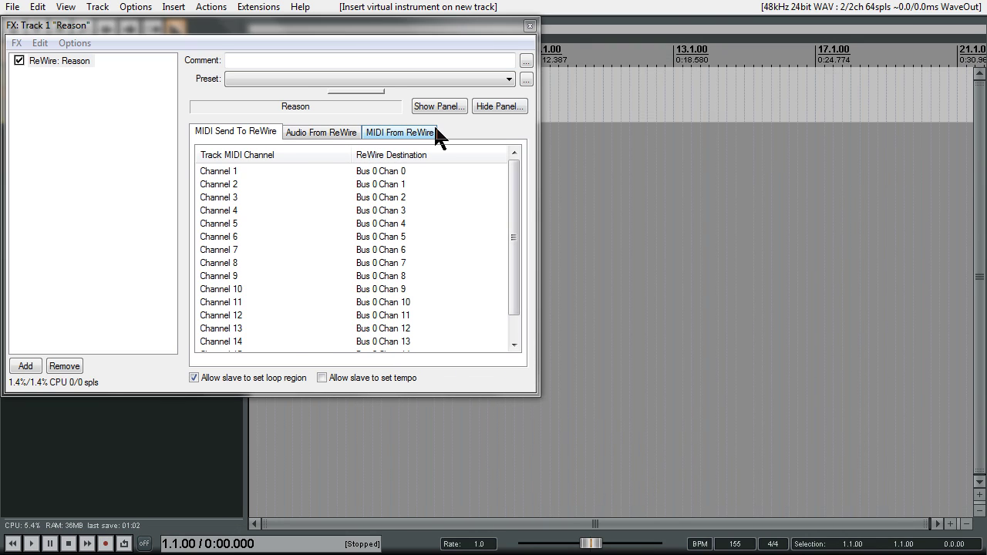
{"action": "left_click", "coordinate": [529, 27]}
{"action": "left_click", "coordinate": [13, 348]}
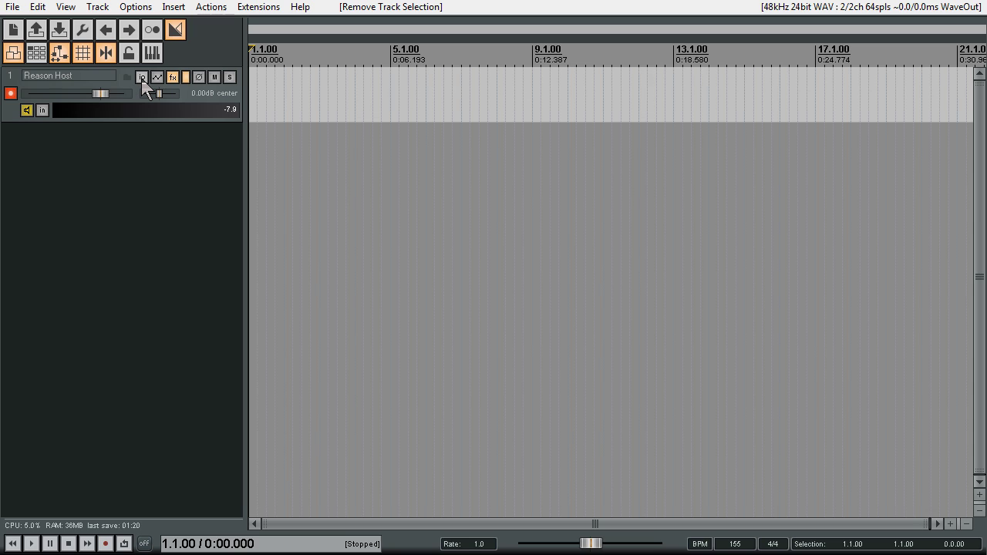
Set the Reason Host track's channel count to 16 in its routing settings
{"action": "left_click", "coordinate": [142, 78]}
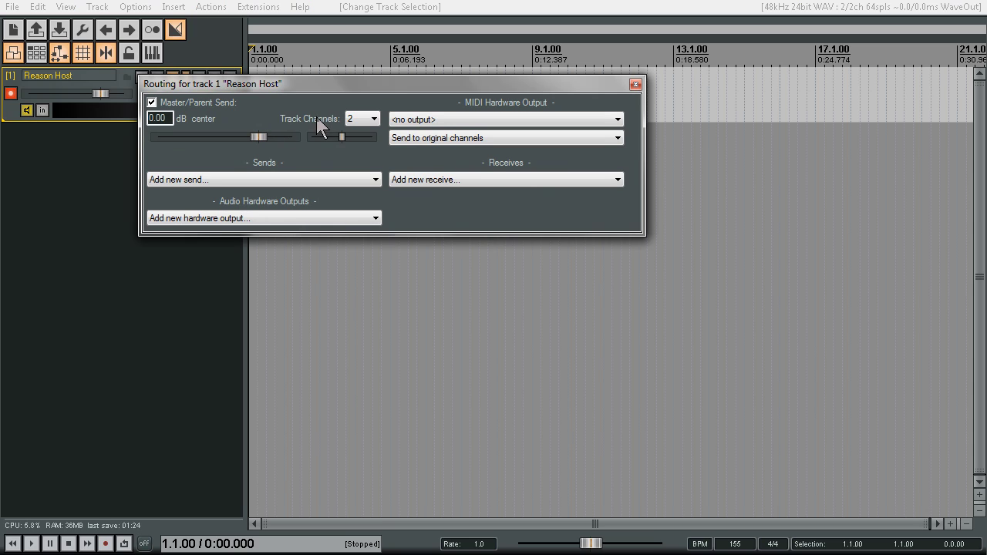
{"action": "left_click", "coordinate": [375, 120]}
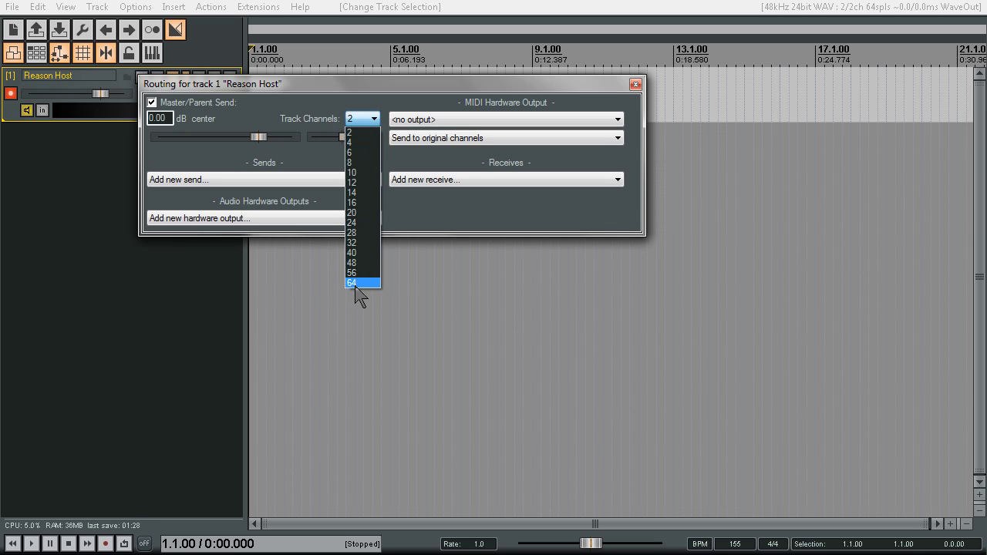
{"action": "left_click", "coordinate": [369, 203]}
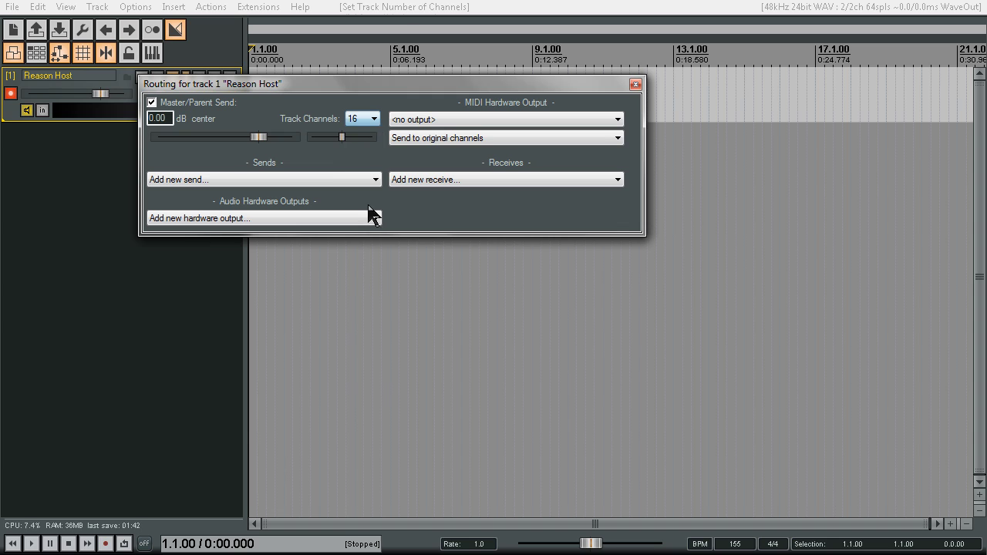
{"action": "left_click", "coordinate": [636, 85]}
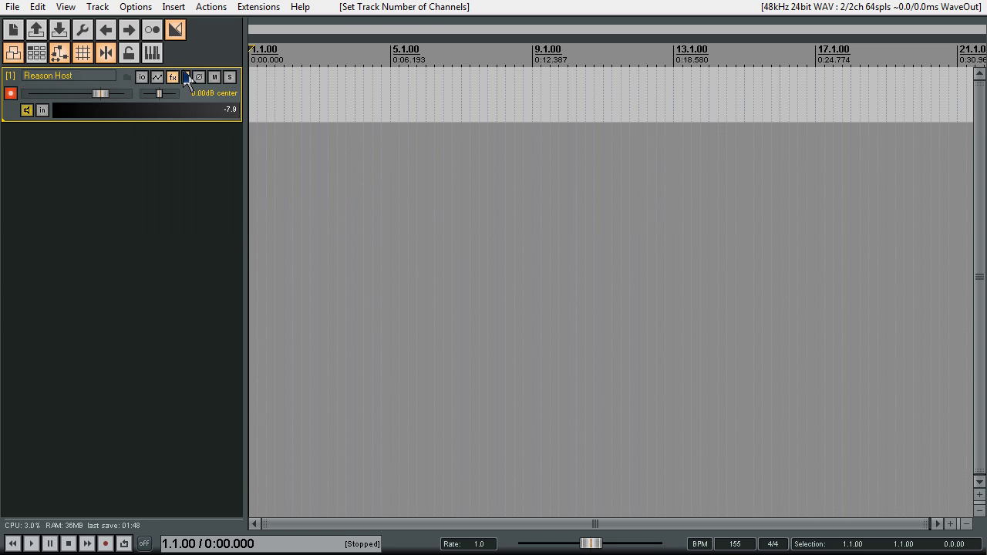
In the Reason Host track's ReWire audio settings, map ReWire outputs 3, 4 and 5 to track channels 3, 4 and 5
{"action": "left_click", "coordinate": [173, 80]}
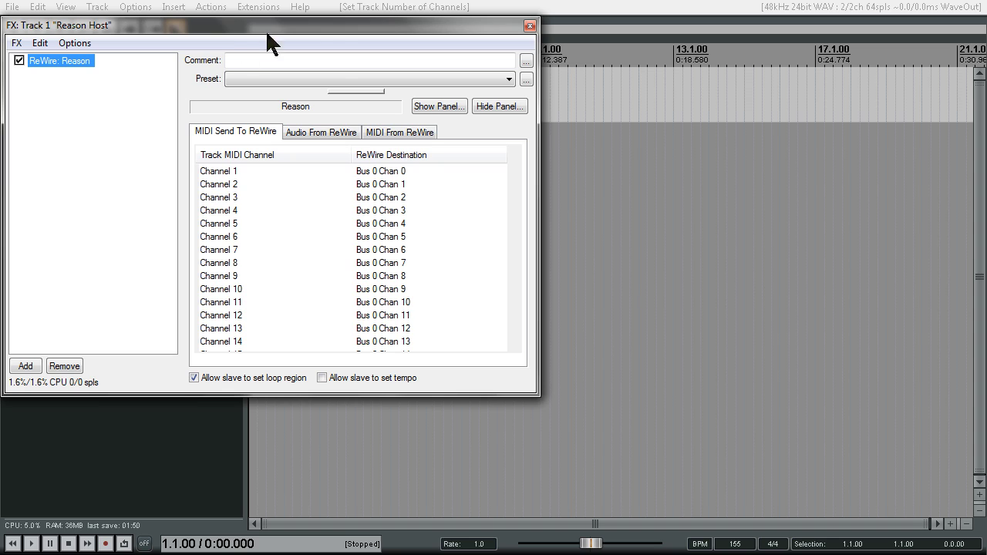
{"action": "left_click", "coordinate": [329, 132]}
{"action": "left_click_drag", "start_coordinate": [390, 27], "coordinate": [601, 60]}
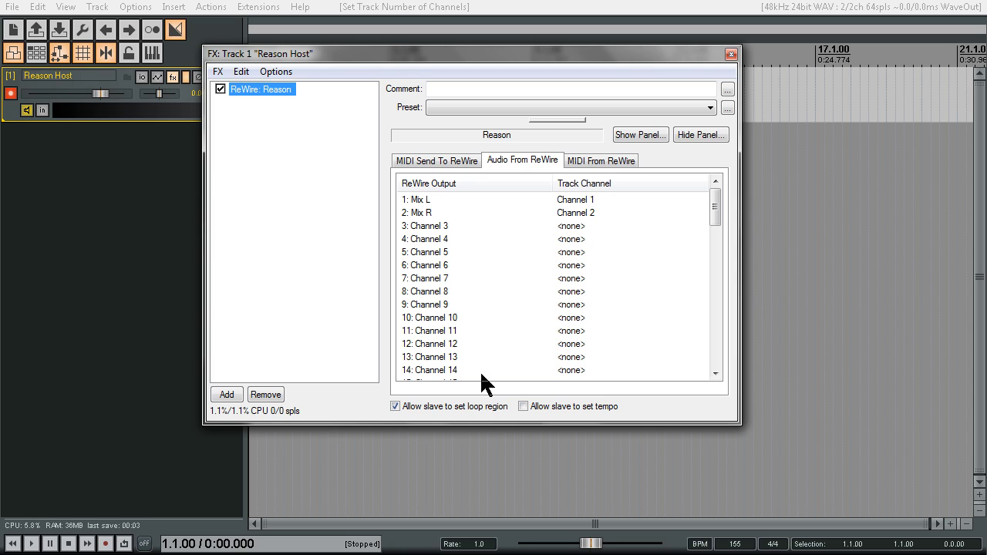
{"action": "left_click", "coordinate": [579, 226]}
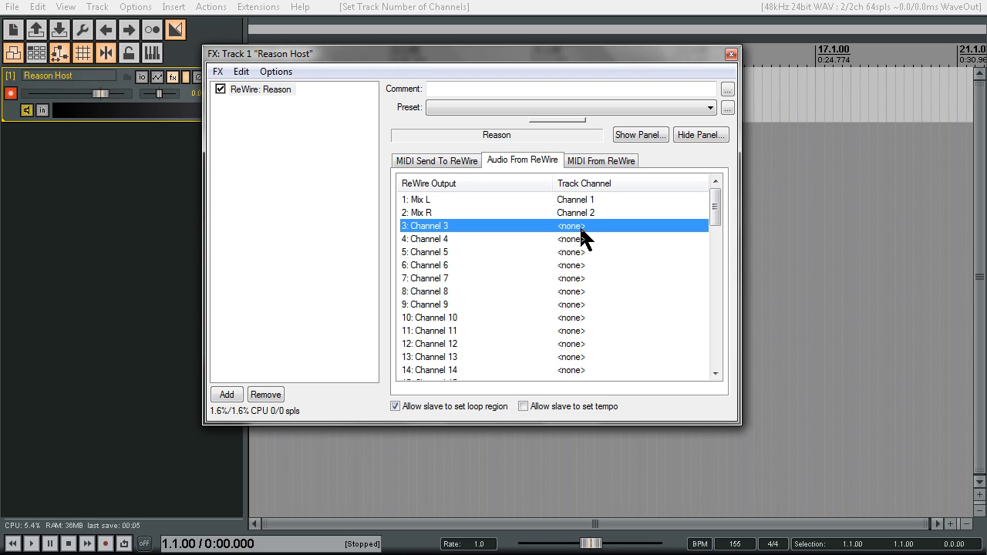
{"action": "left_click", "coordinate": [582, 225]}
{"action": "left_click", "coordinate": [646, 287]}
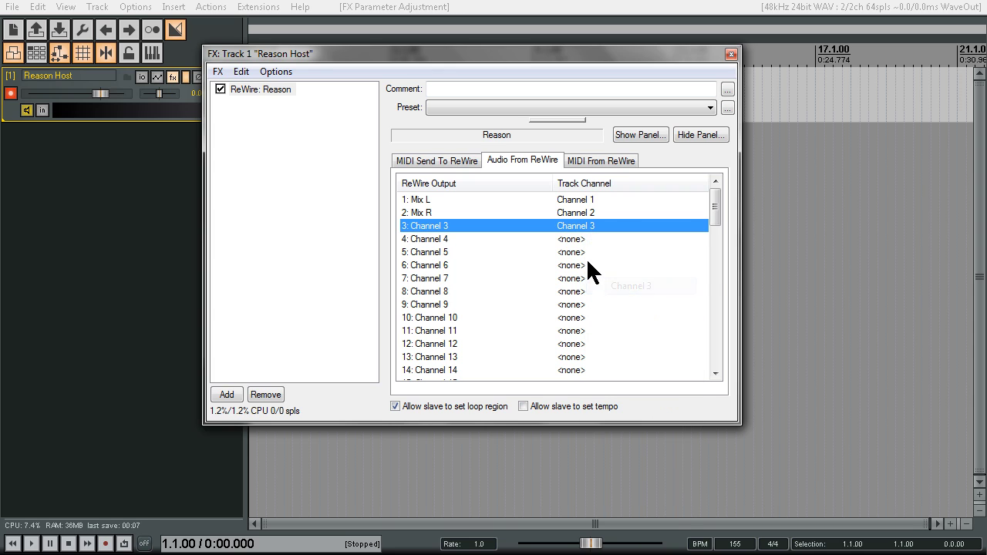
{"action": "left_click", "coordinate": [580, 239]}
{"action": "left_click", "coordinate": [580, 239]}
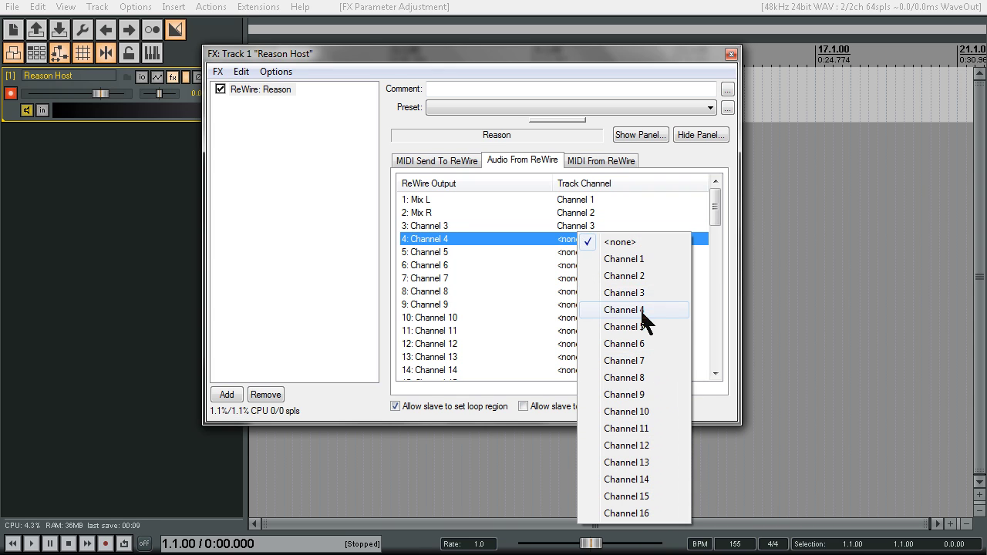
{"action": "left_click", "coordinate": [642, 312]}
{"action": "left_click", "coordinate": [586, 253]}
{"action": "left_click", "coordinate": [586, 252]}
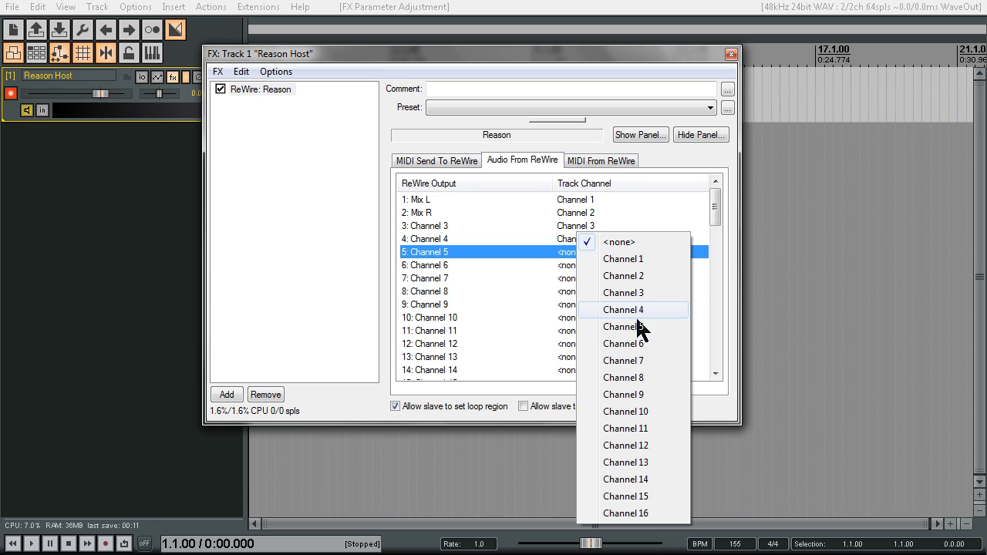
{"action": "left_click", "coordinate": [640, 327]}
Map ReWire outputs 6 to 16 to the matching track channels 6 to 16
{"action": "left_click", "coordinate": [588, 267]}
{"action": "left_click", "coordinate": [587, 267]}
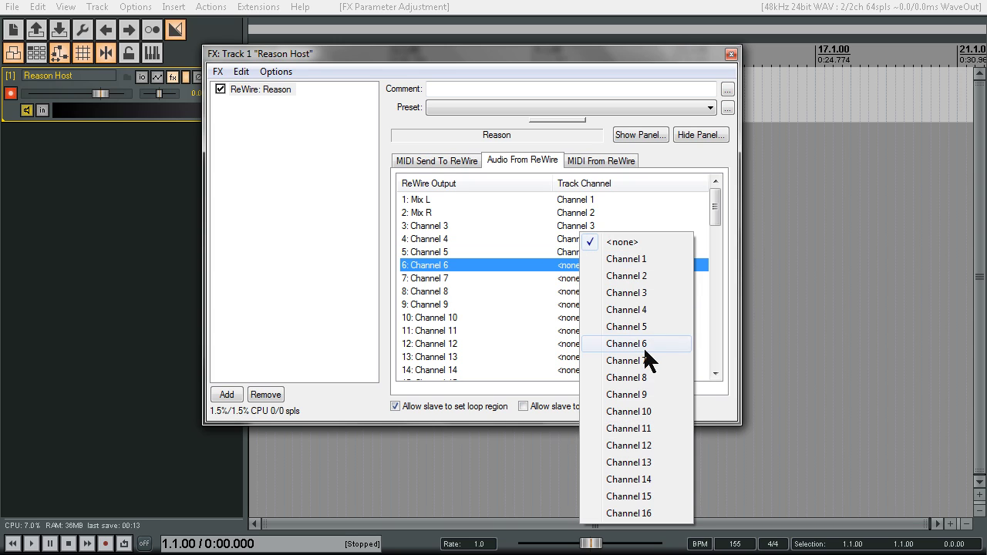
{"action": "left_click", "coordinate": [644, 344]}
{"action": "left_click", "coordinate": [575, 279]}
{"action": "left_click", "coordinate": [575, 279]}
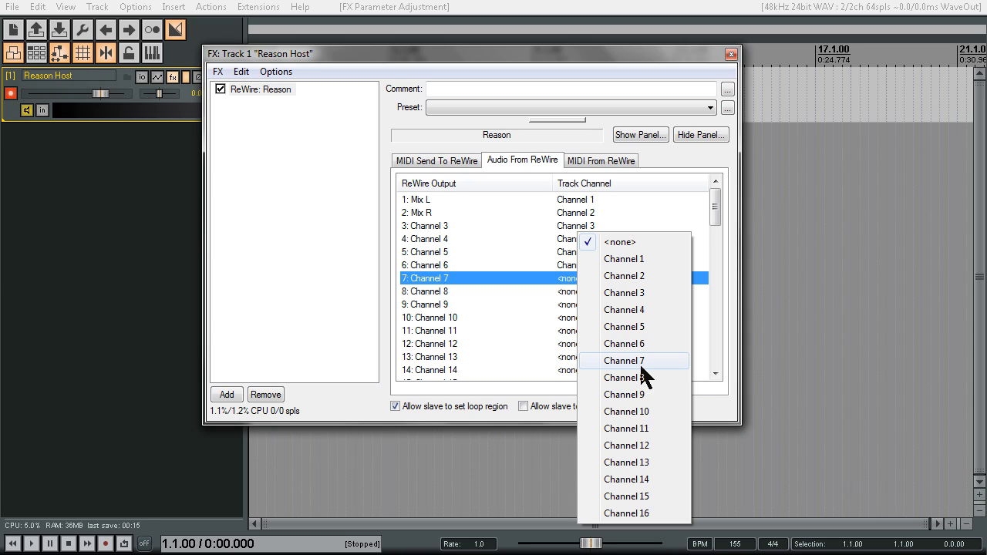
{"action": "left_click", "coordinate": [640, 361]}
{"action": "left_click", "coordinate": [579, 292]}
{"action": "left_click", "coordinate": [580, 292]}
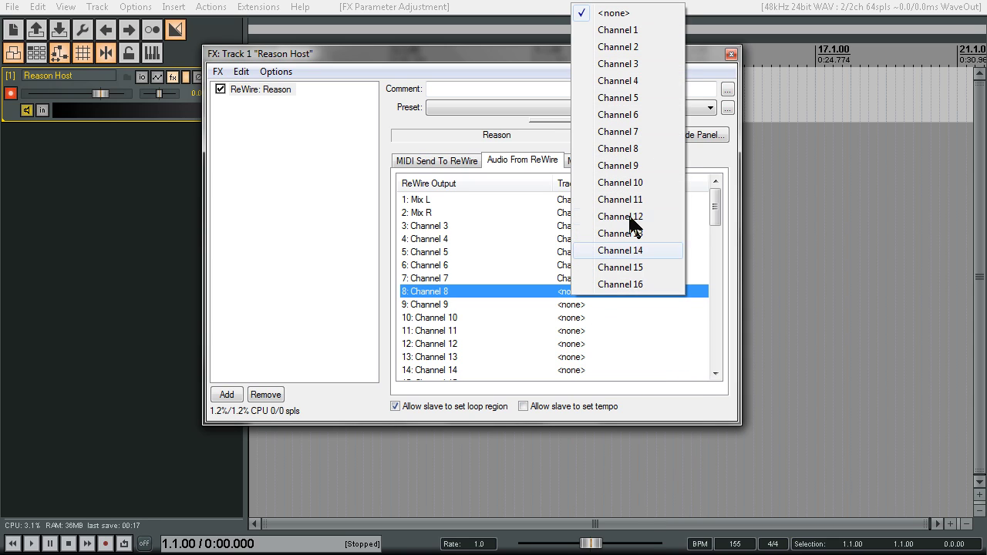
{"action": "left_click", "coordinate": [643, 148]}
{"action": "left_click", "coordinate": [588, 305]}
{"action": "left_click", "coordinate": [589, 305]}
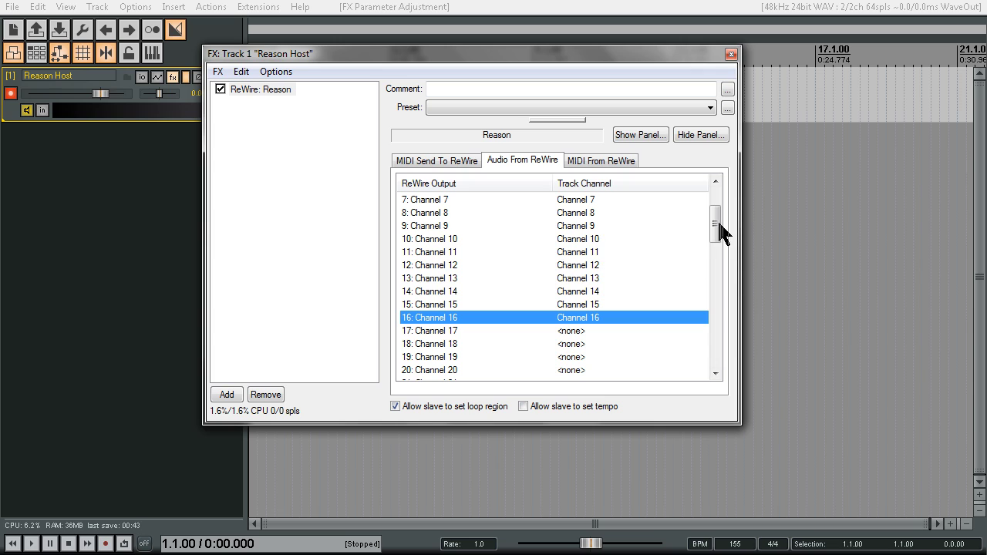
{"action": "left_click_drag", "start_coordinate": [718, 226], "coordinate": [720, 187]}
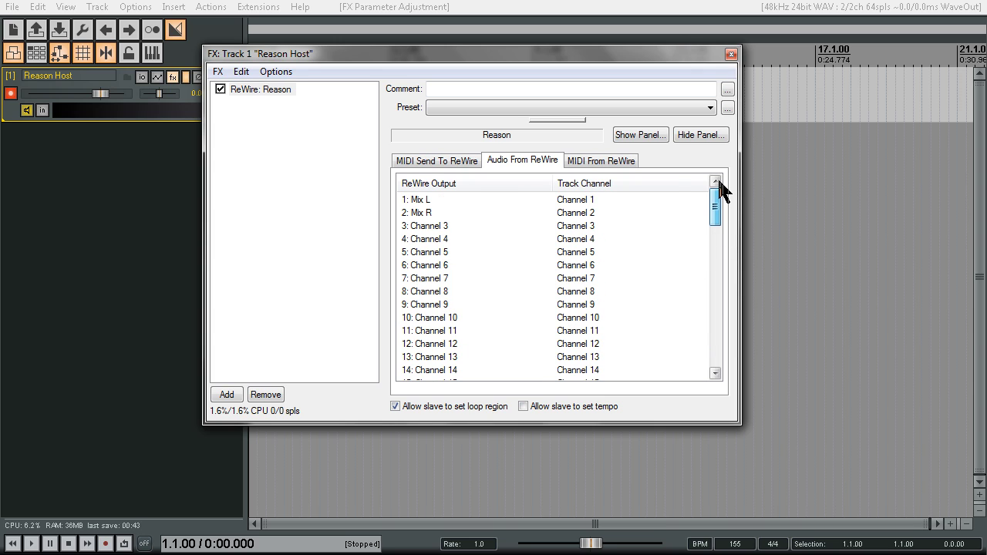
Build multichannel routing for the output of the ReWire: Reason effect, accepting the proposed tracks, and look through the new tracks
{"action": "right_click", "coordinate": [245, 87]}
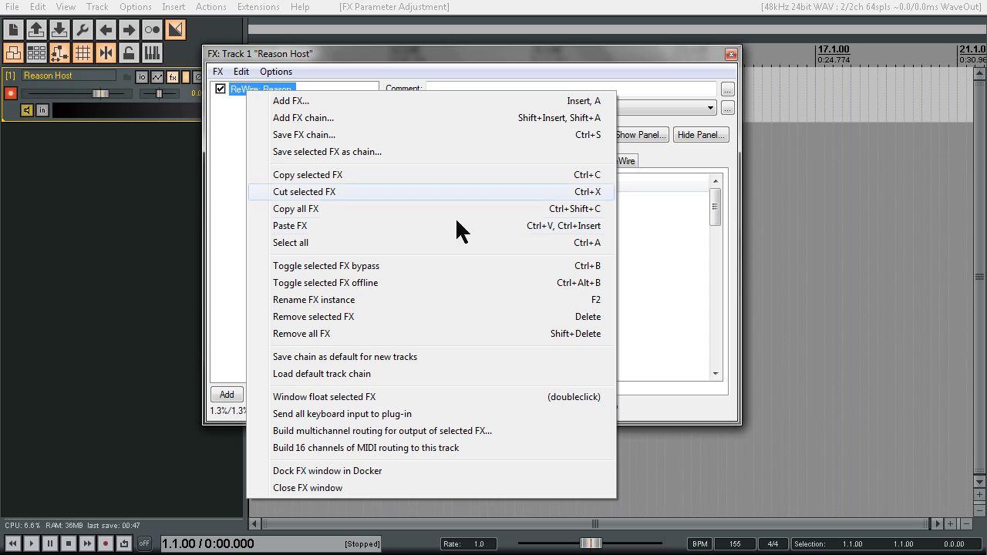
{"action": "left_click", "coordinate": [332, 434]}
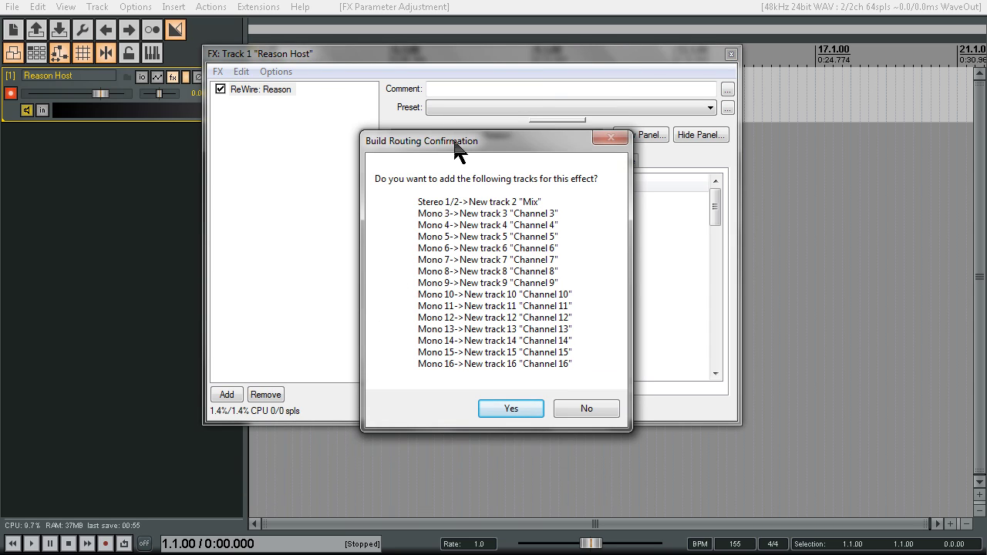
{"action": "left_click_drag", "start_coordinate": [444, 140], "coordinate": [422, 79]}
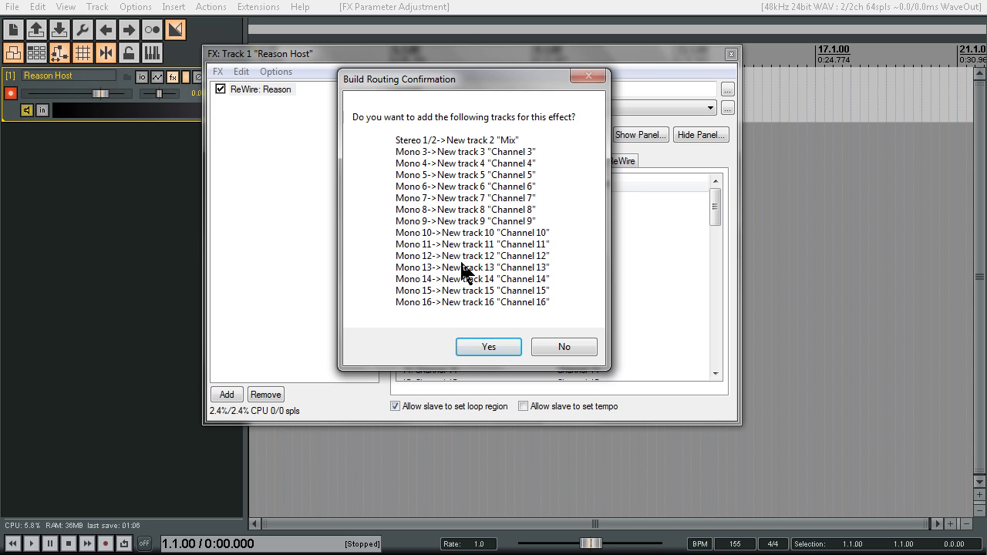
{"action": "left_click", "coordinate": [478, 346]}
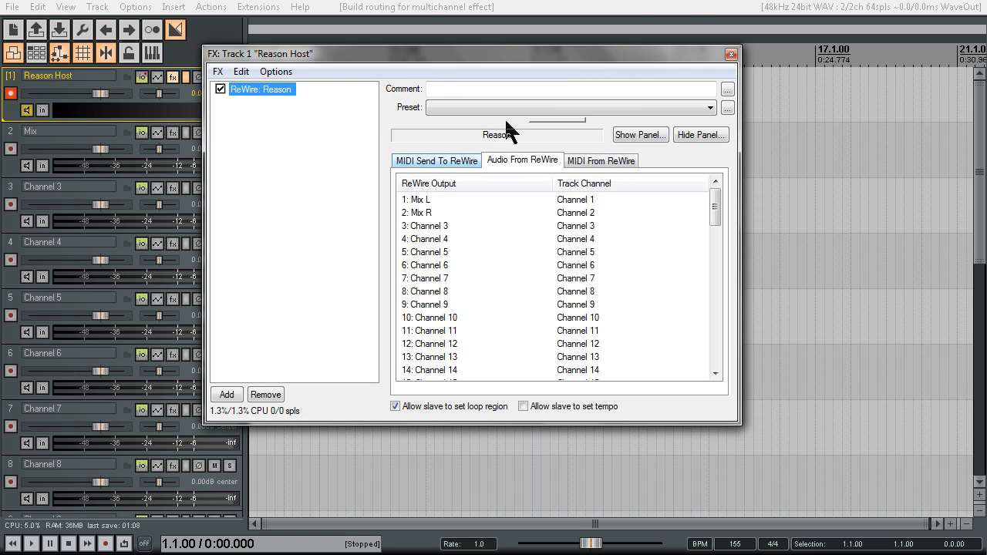
{"action": "left_click", "coordinate": [728, 55]}
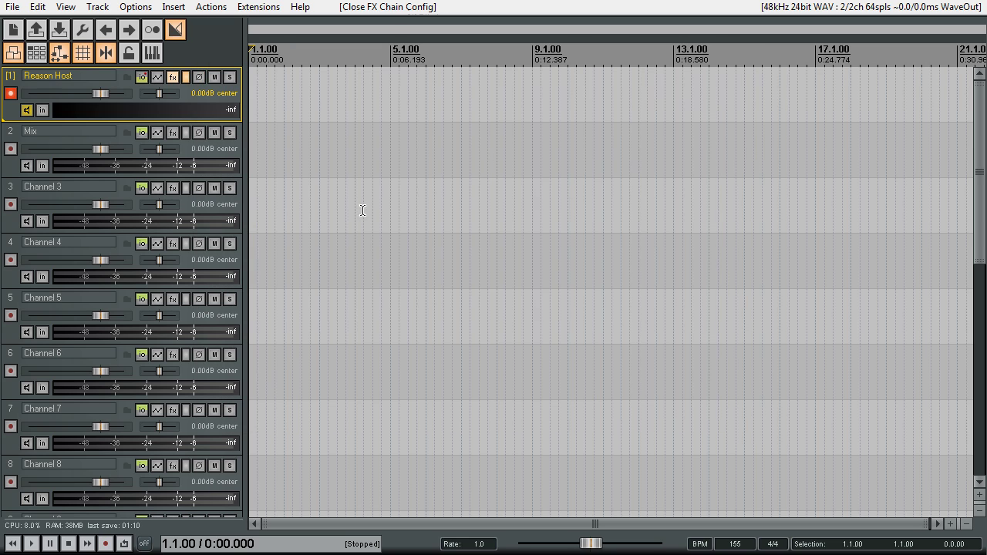
{"action": "left_click", "coordinate": [19, 159]}
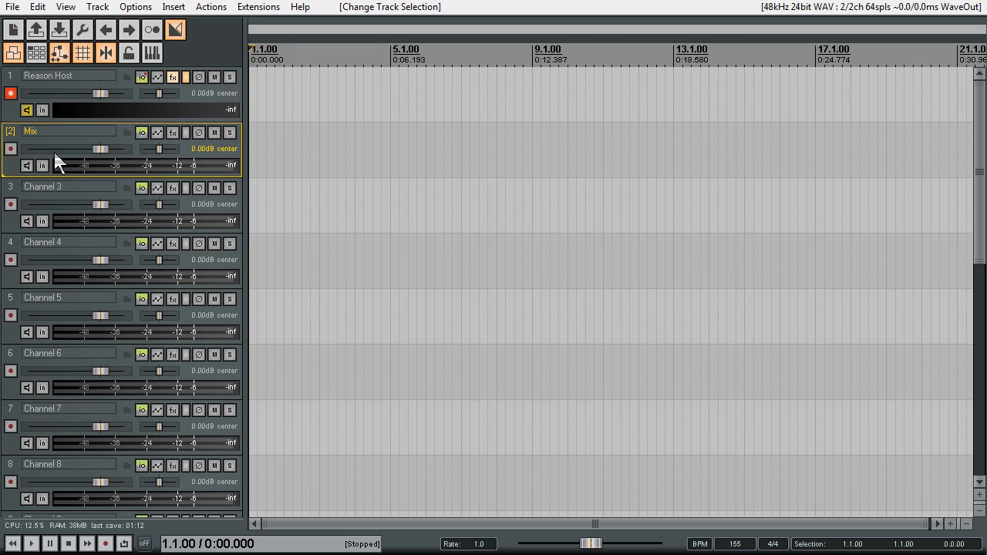
{"action": "scroll", "coordinate": [106, 205], "scroll_direction": "down", "scroll_amount": 9}
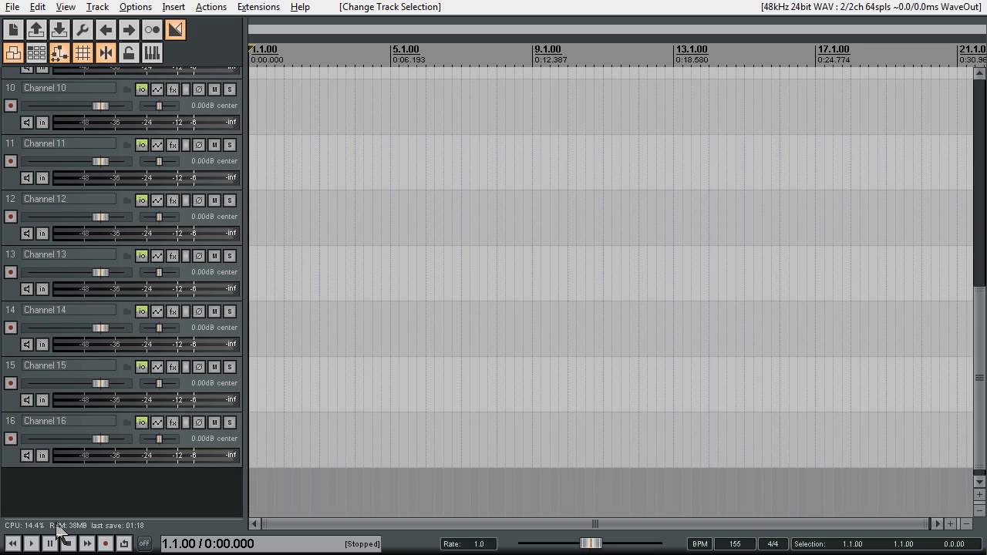
Switch to Reason and trigger Redrum drums 1 and 3 to 6 to check the REAPER track meters
{"action": "key", "text": "alt+Tab"}
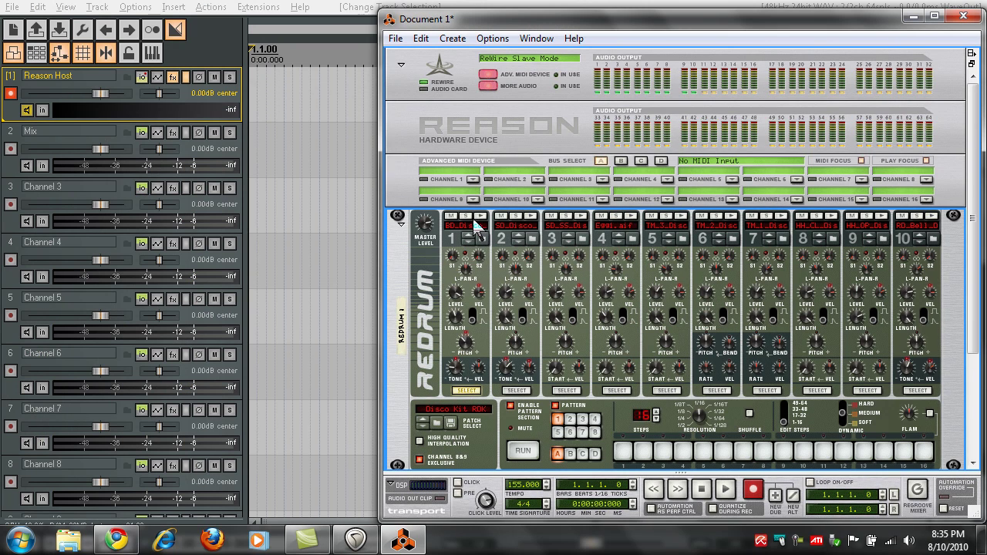
{"action": "left_click", "coordinate": [478, 217]}
{"action": "left_click", "coordinate": [582, 217]}
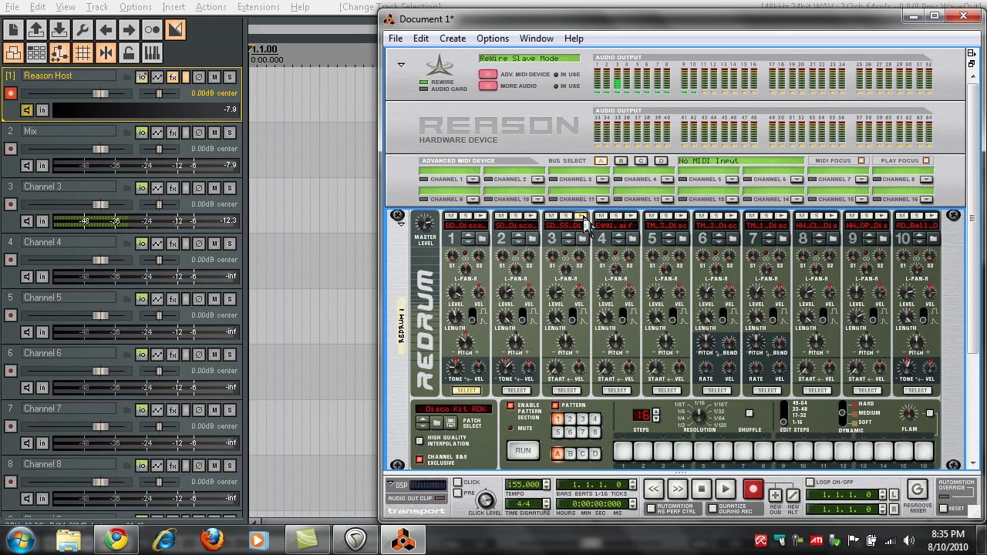
{"action": "left_click", "coordinate": [630, 217]}
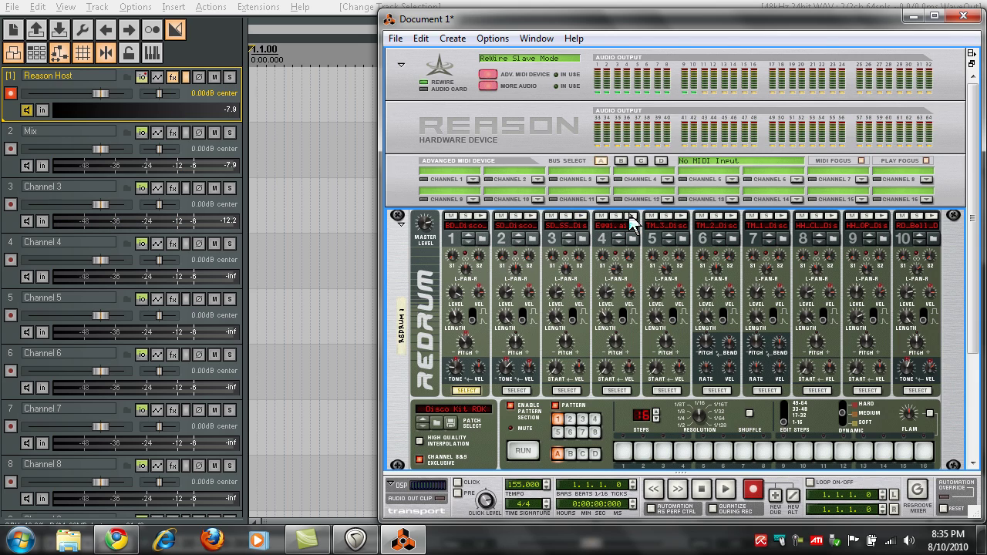
{"action": "left_click", "coordinate": [630, 218]}
{"action": "left_click", "coordinate": [679, 218]}
{"action": "left_click", "coordinate": [731, 219]}
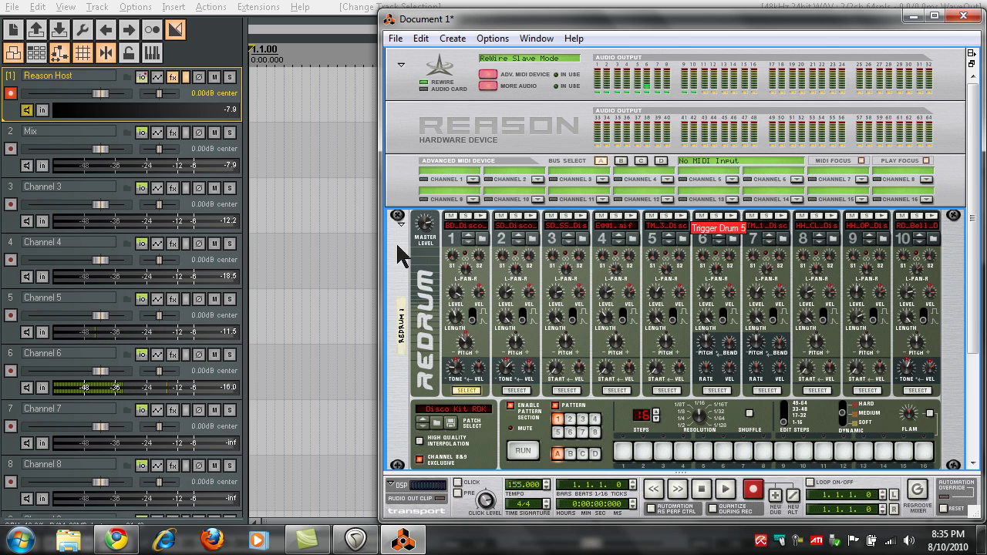
Switch back to REAPER, insert a new track below the Mix track and name it Channel 2
{"action": "left_click", "coordinate": [11, 176]}
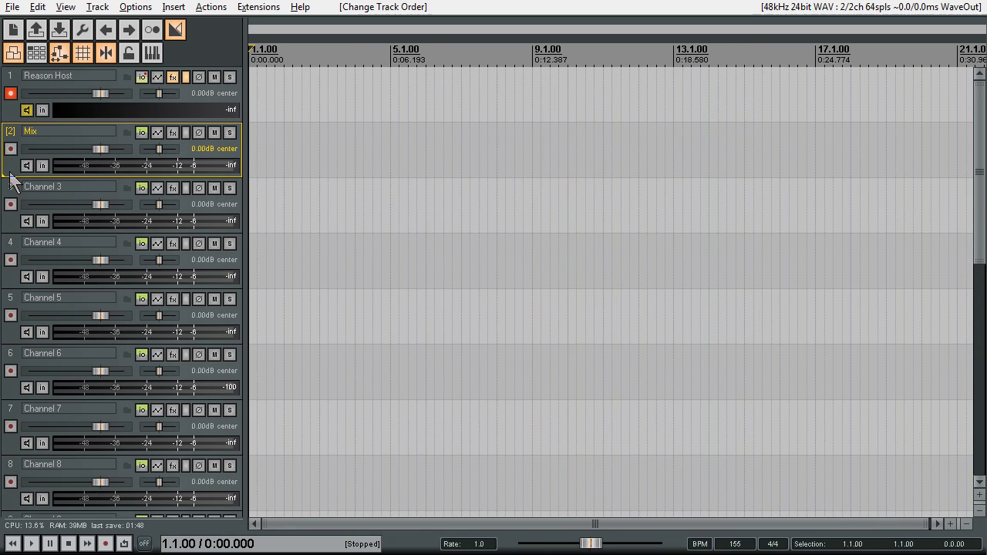
{"action": "key", "text": "ctrl+t"}
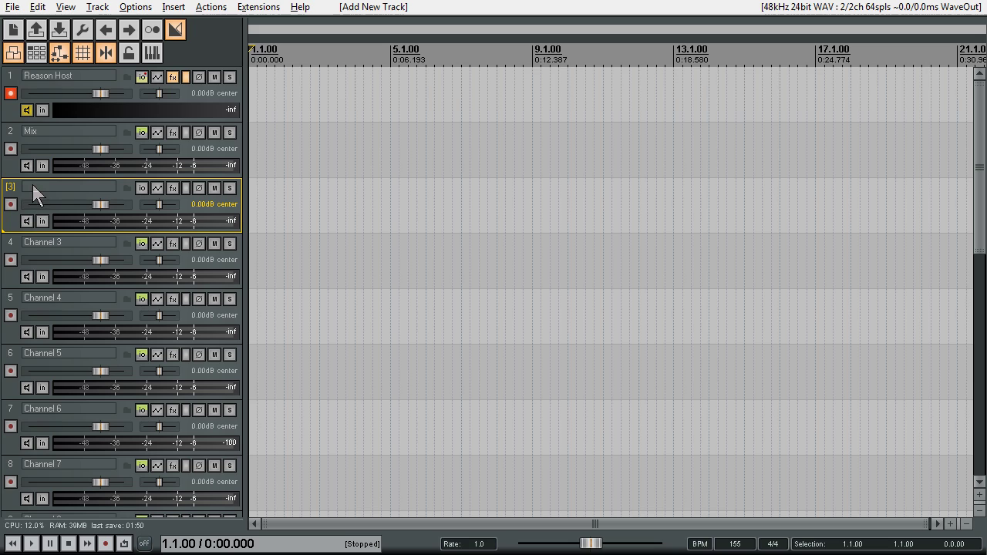
{"action": "double_click", "coordinate": [32, 186]}
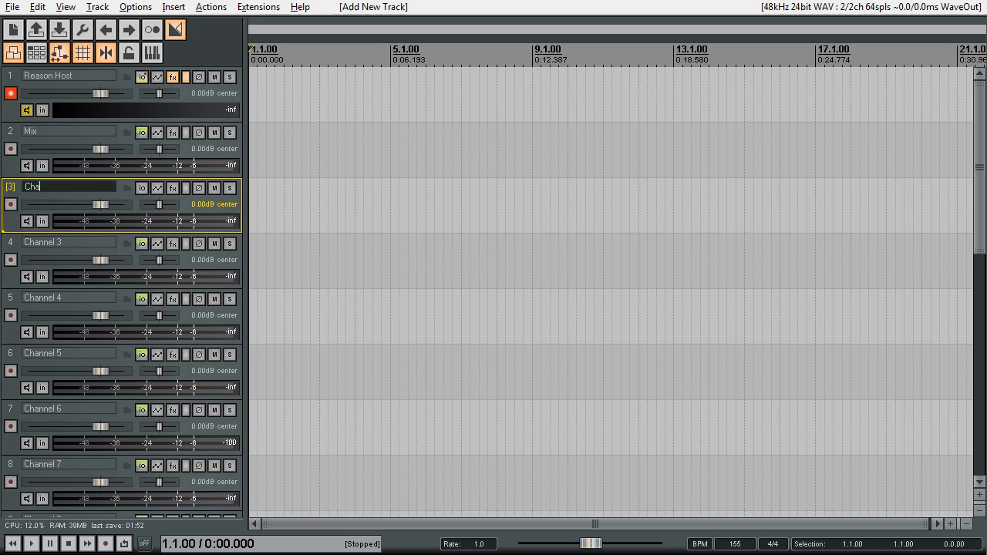
{"action": "type", "text": "Channel 2"}
{"action": "key", "text": "Return"}
Rename the Mix track as Channel 1
{"action": "double_click", "coordinate": [57, 129]}
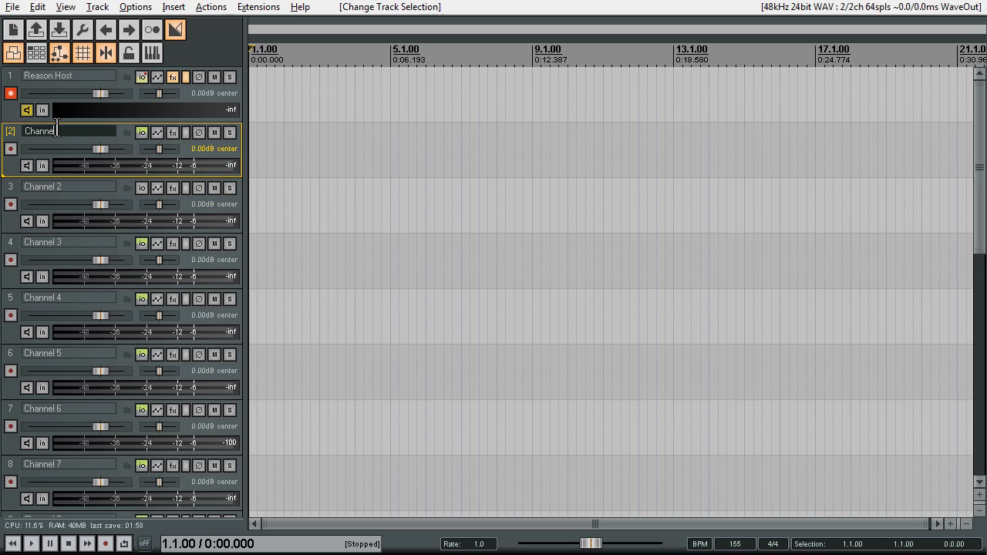
{"action": "type", "text": "Channel 1"}
{"action": "key", "text": "Return"}
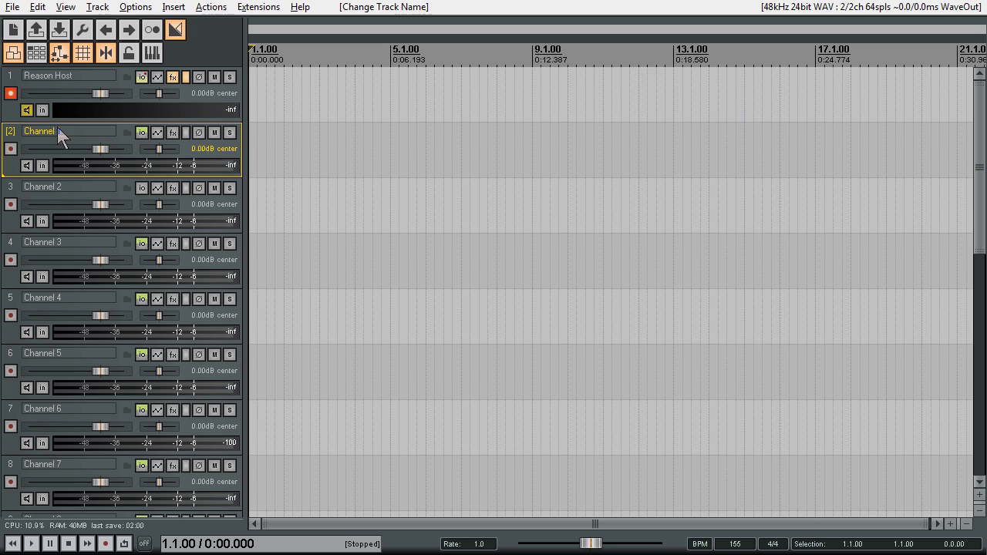
Set the source audio of the Channel 1 track's receive from Reason Host to mono channel 1
{"action": "left_click", "coordinate": [141, 135]}
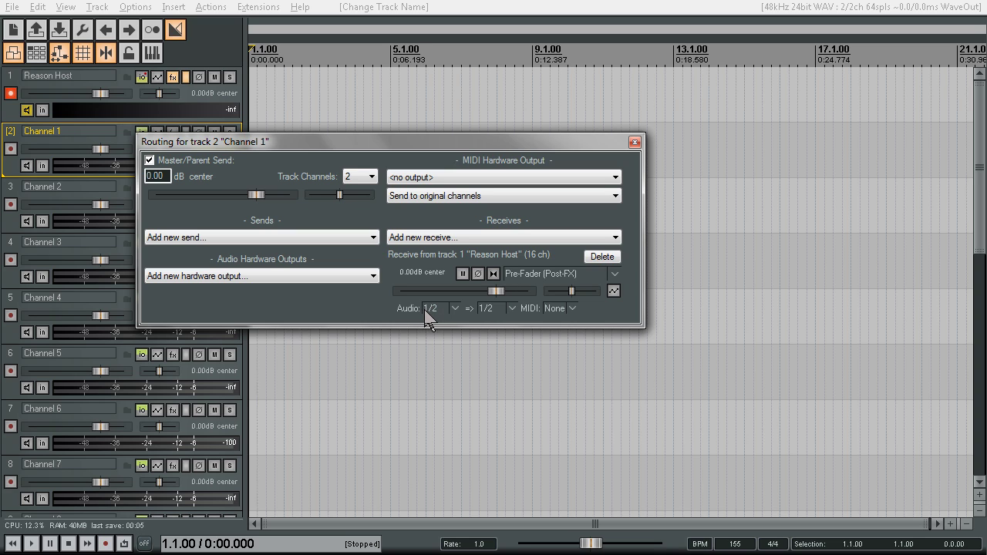
{"action": "left_click", "coordinate": [450, 306]}
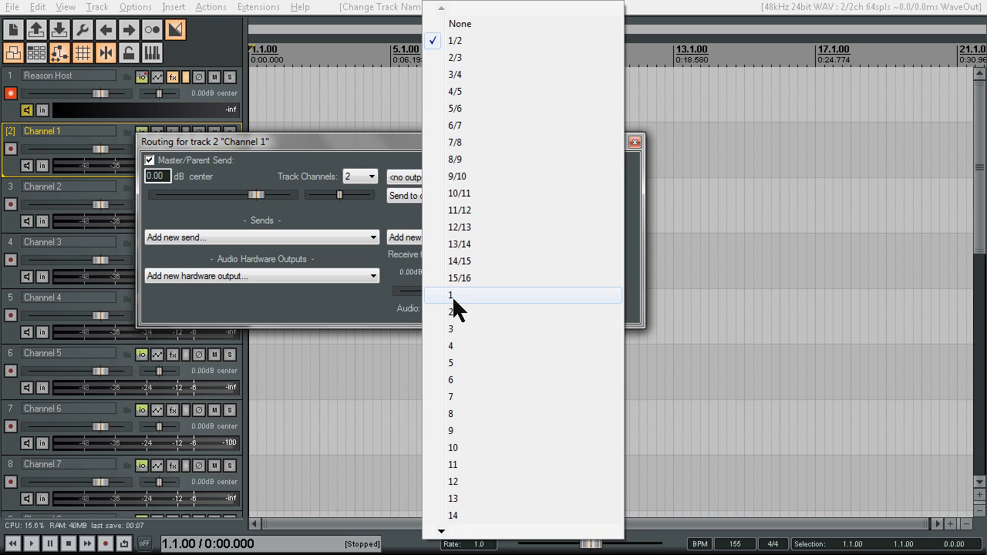
{"action": "left_click", "coordinate": [453, 297]}
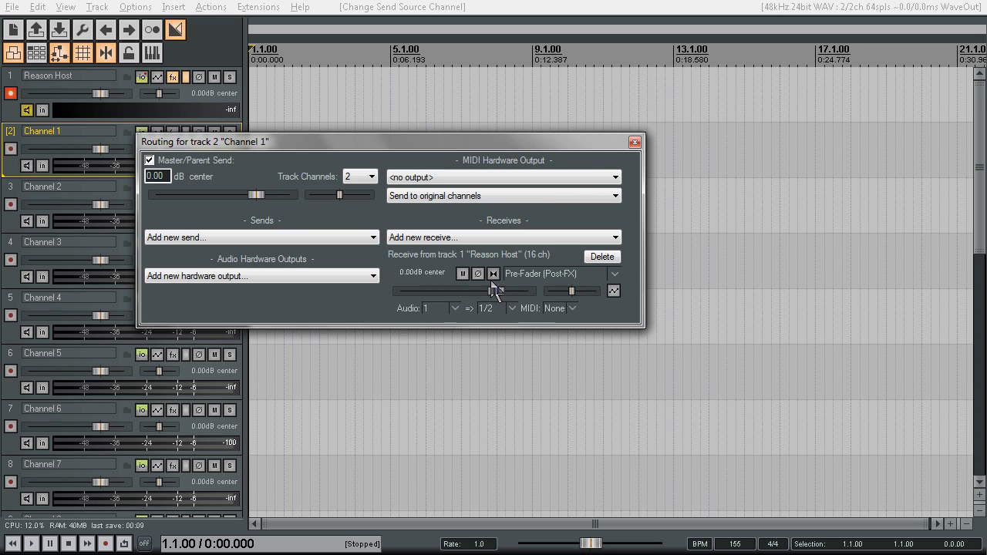
{"action": "left_click", "coordinate": [634, 143]}
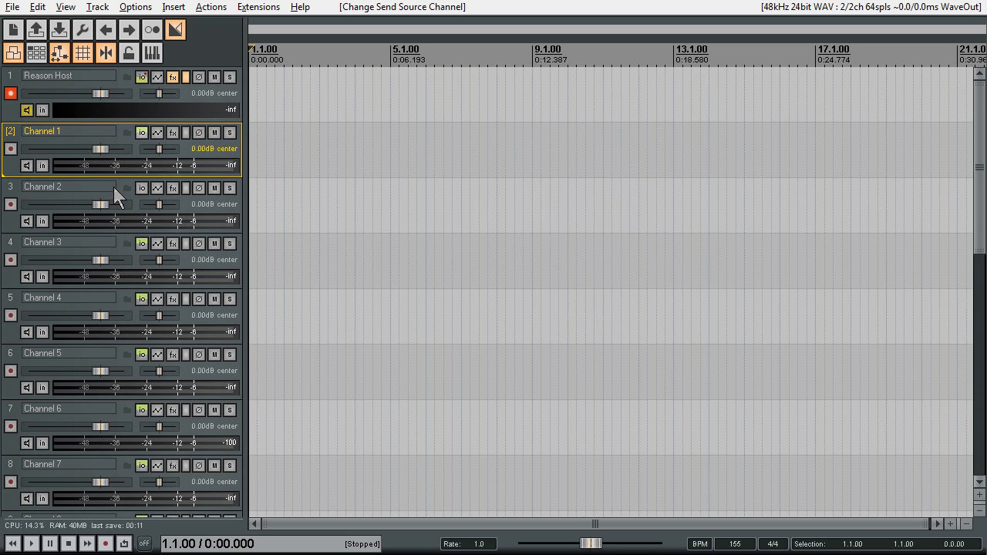
Add a receive from Reason Host to the Channel 2 track with mono channel 2 as its source audio
{"action": "left_click", "coordinate": [144, 187]}
{"action": "left_click", "coordinate": [480, 286]}
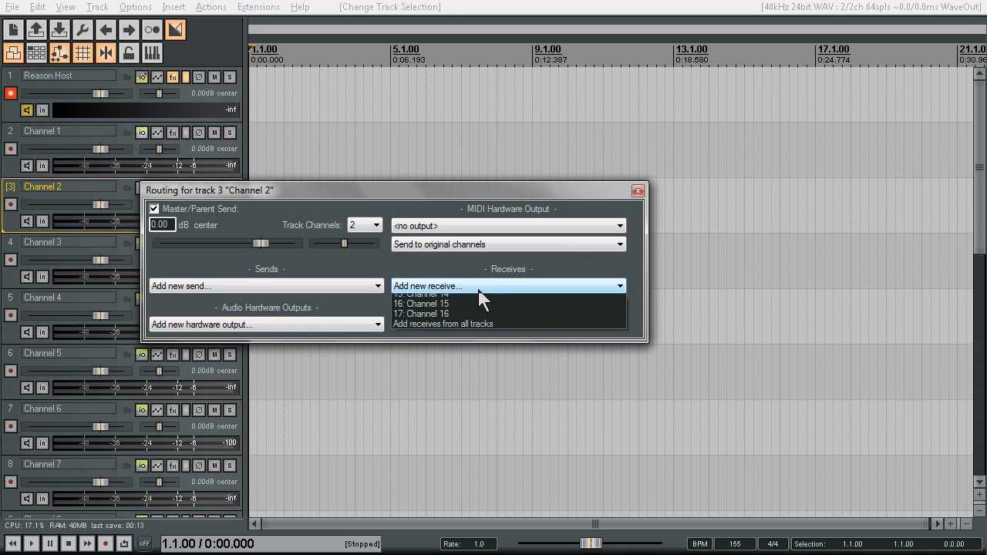
{"action": "left_click", "coordinate": [458, 310]}
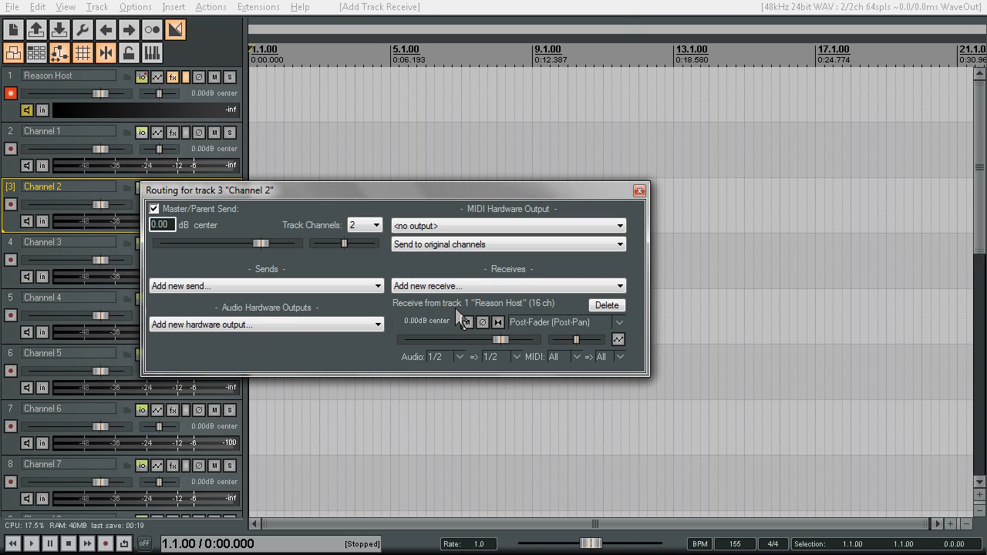
{"action": "left_click", "coordinate": [438, 357]}
{"action": "left_click", "coordinate": [474, 313]}
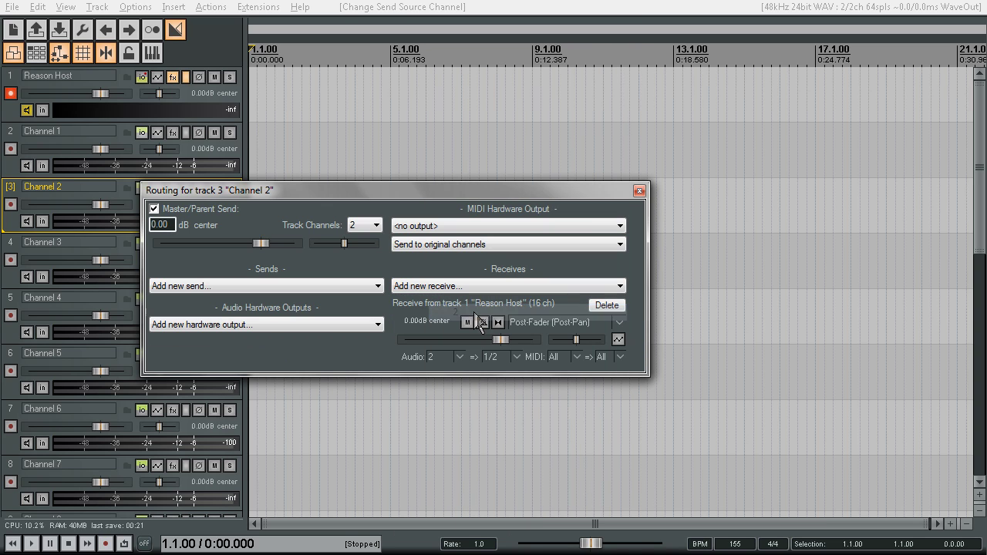
{"action": "left_click", "coordinate": [639, 190]}
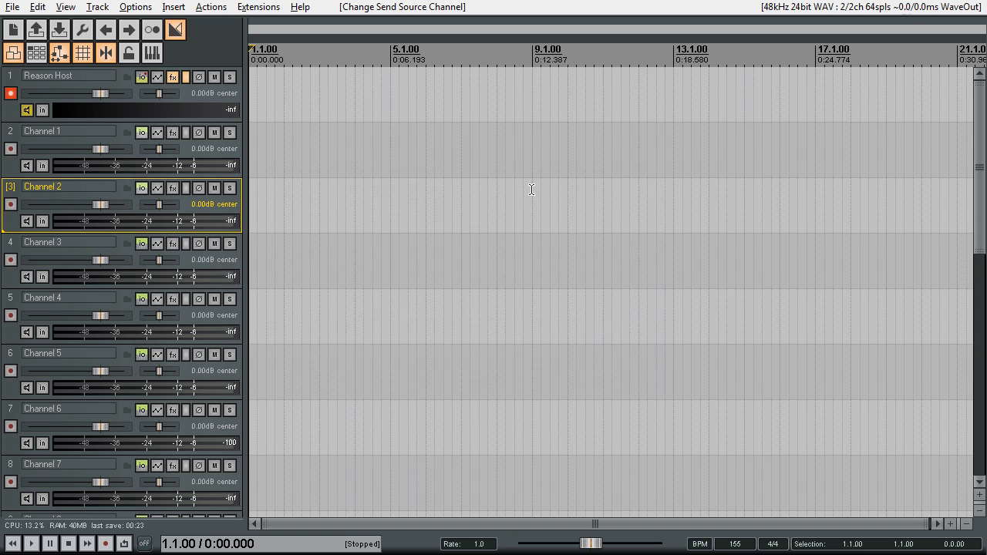
Switch to Reason and trigger Redrum drums 1 through 7 in turn to test their individual routing
{"action": "key", "text": "alt+Tab"}
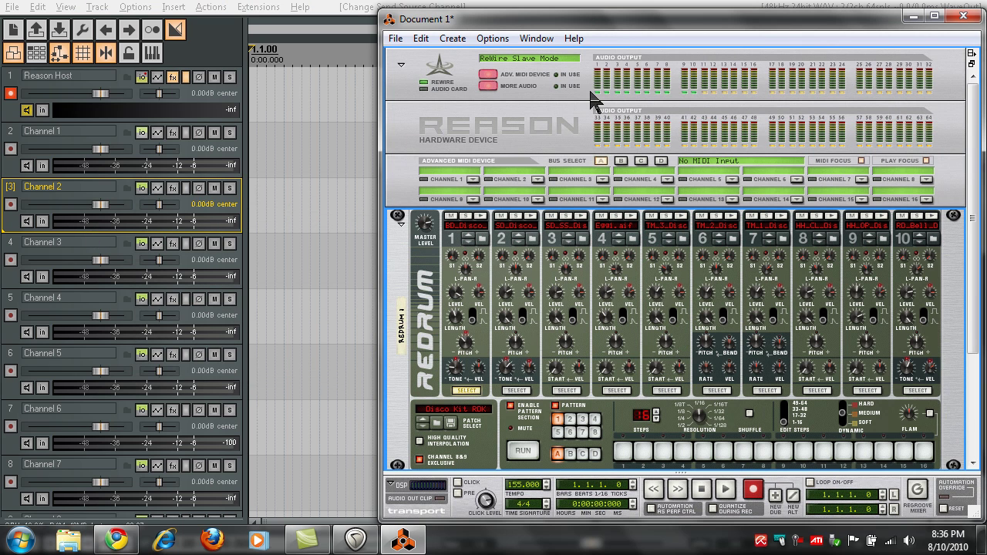
{"action": "left_click", "coordinate": [480, 218]}
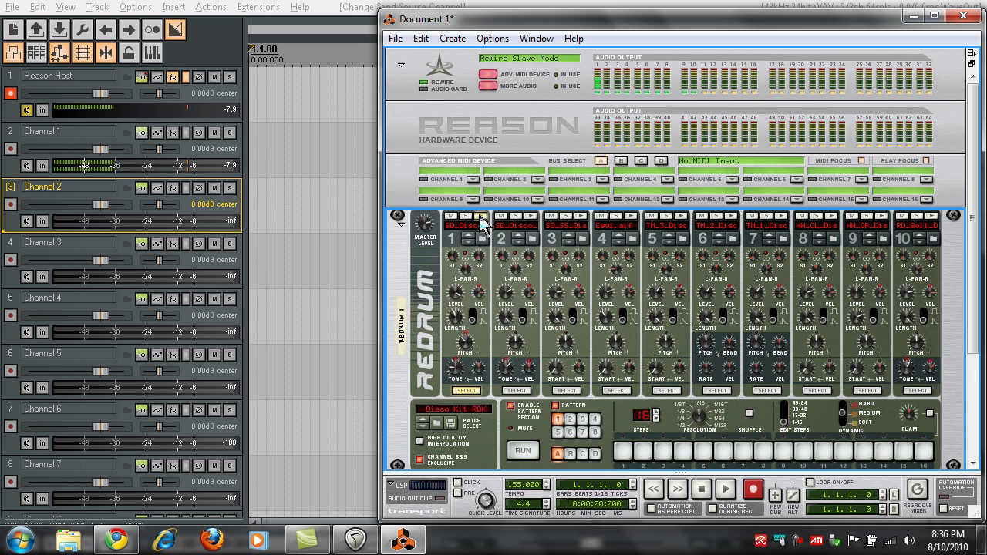
{"action": "left_click", "coordinate": [530, 218]}
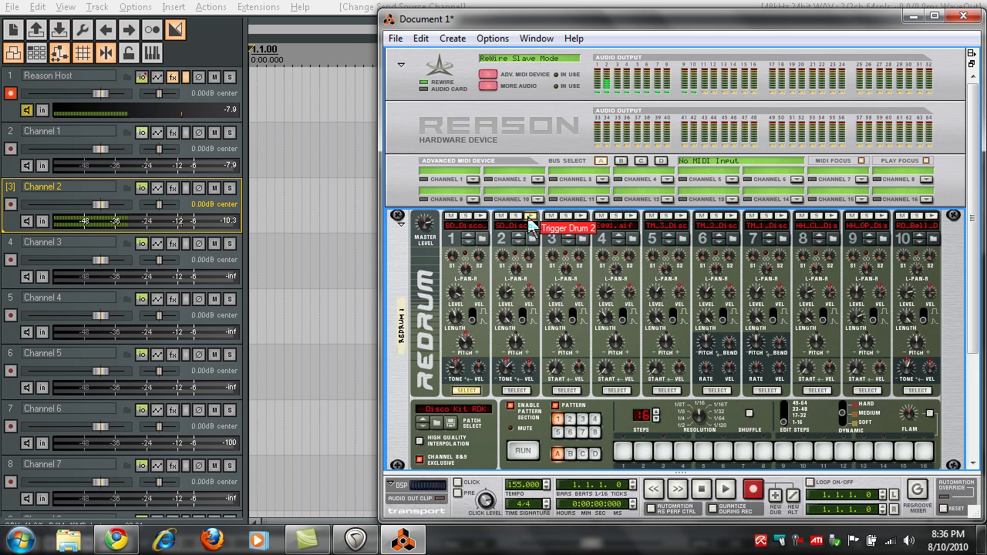
{"action": "left_click", "coordinate": [581, 217]}
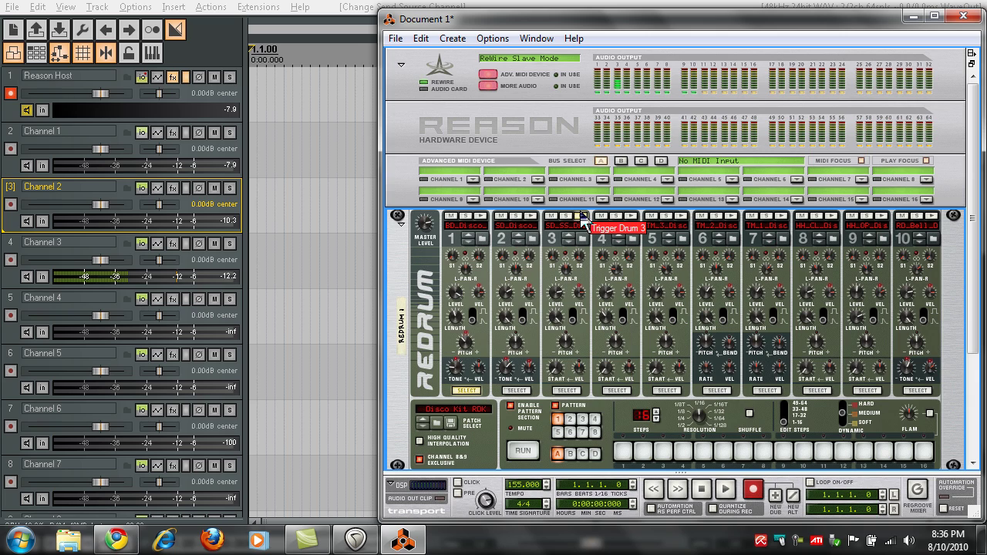
{"action": "left_click", "coordinate": [631, 218]}
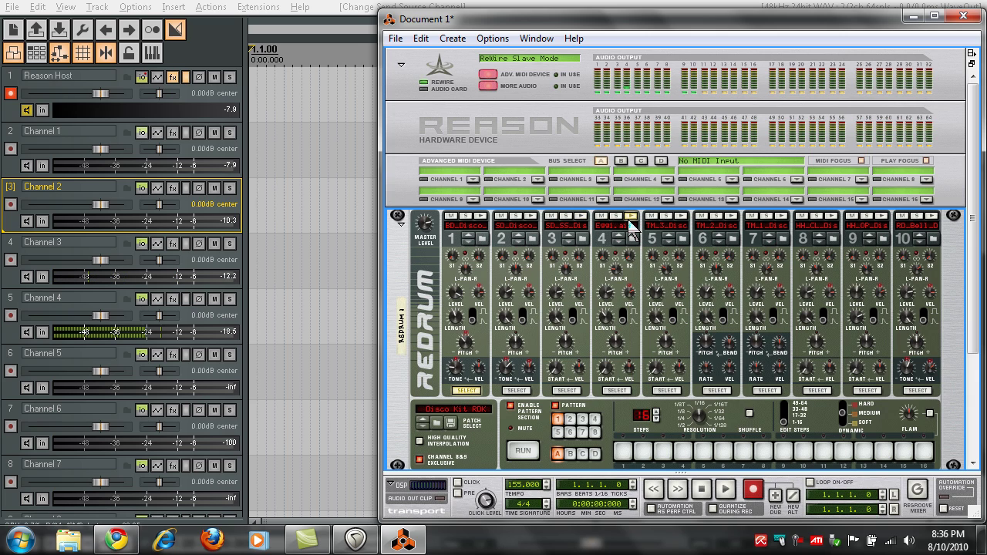
{"action": "left_click", "coordinate": [681, 217]}
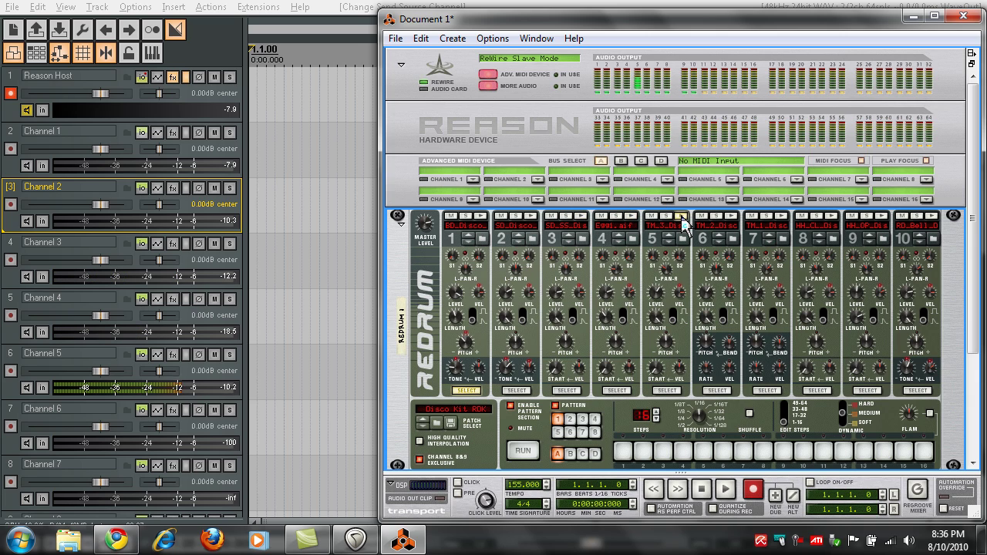
{"action": "left_click", "coordinate": [731, 217]}
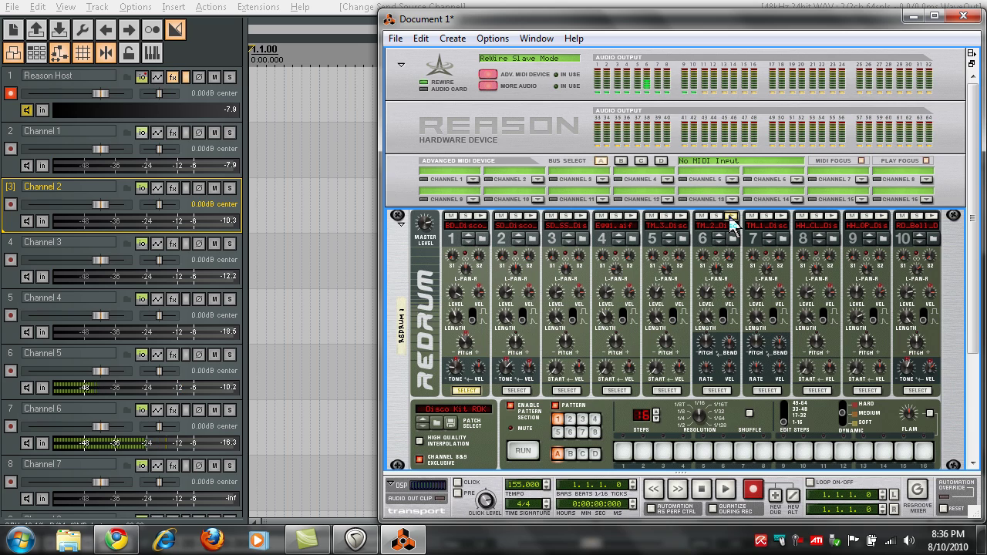
{"action": "left_click", "coordinate": [781, 217]}
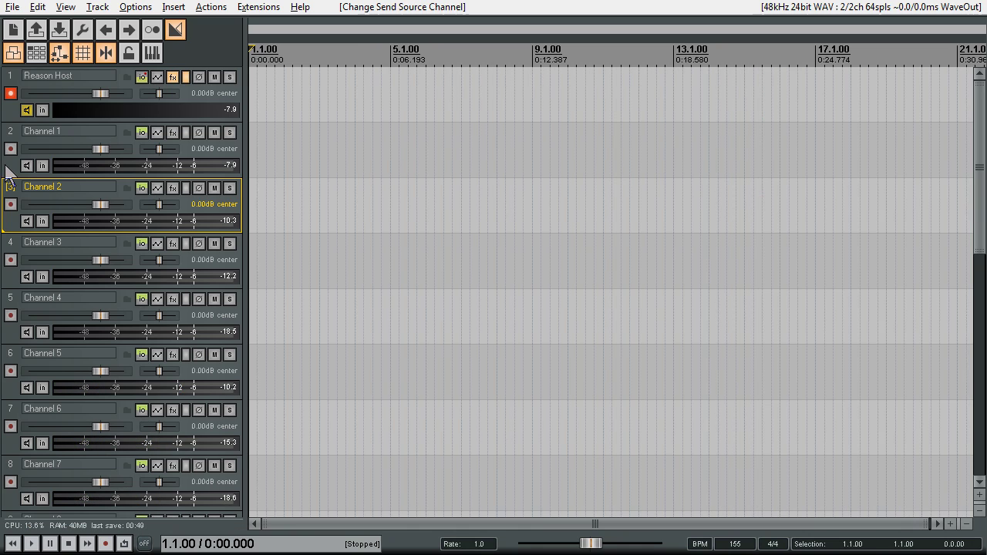
Insert a new track directly above Channel 1 and name it ReDrum - Midi
{"action": "left_click", "coordinate": [7, 171]}
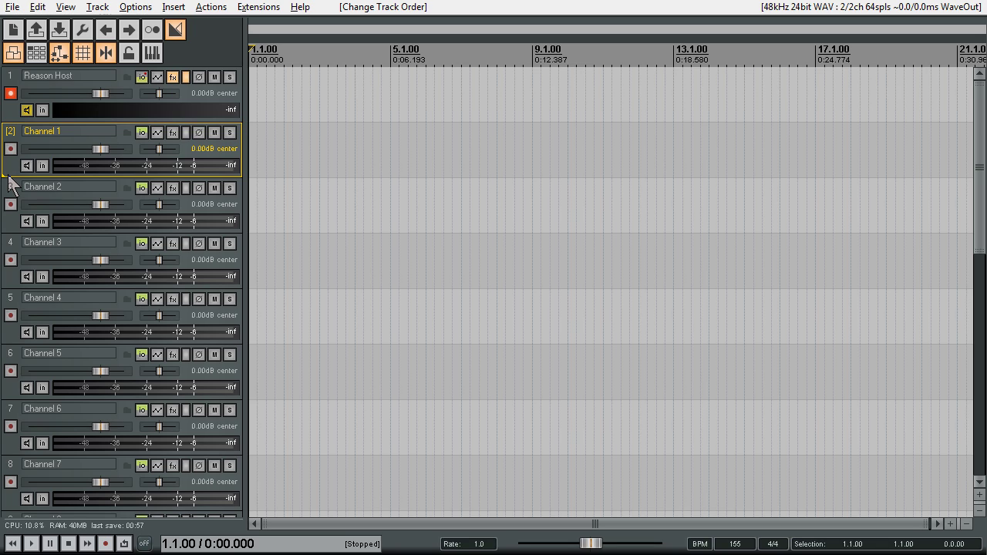
{"action": "key", "text": "ctrl+t"}
{"action": "double_click", "coordinate": [55, 129]}
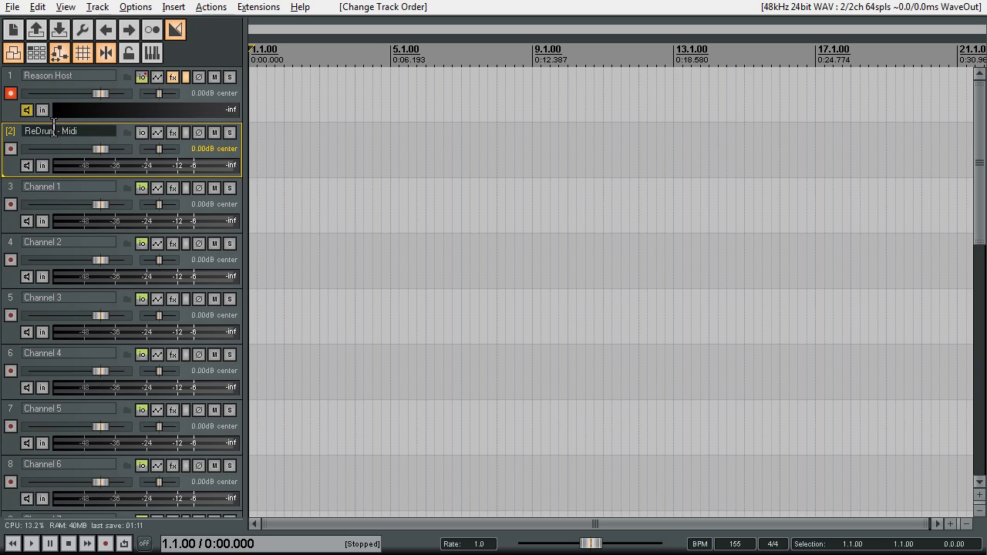
{"action": "key", "text": "Return"}
Insert another track, move it above the ReDrum - Midi track and name it Drums
{"action": "key", "text": "ctrl+t"}
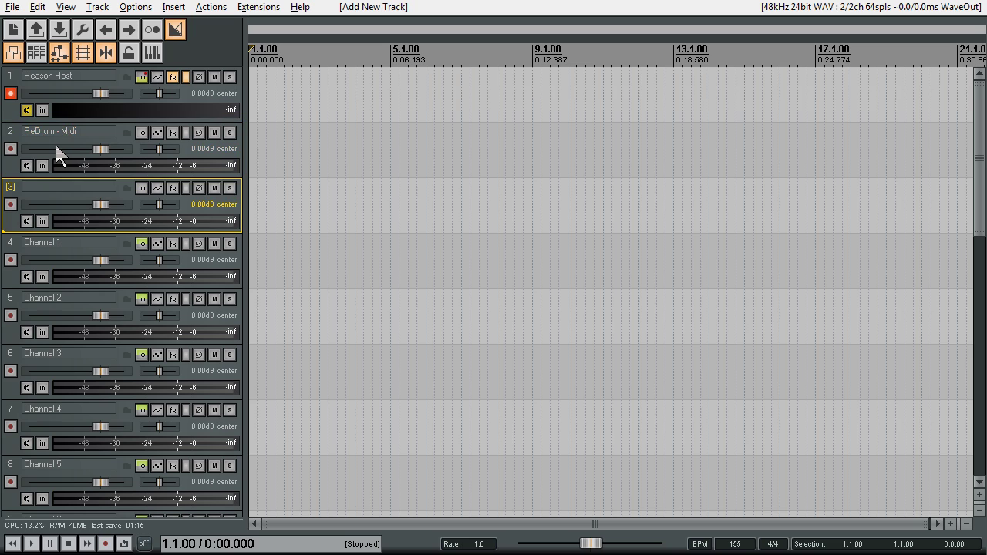
{"action": "left_click_drag", "start_coordinate": [56, 145], "coordinate": [42, 128]}
{"action": "double_click", "coordinate": [42, 130]}
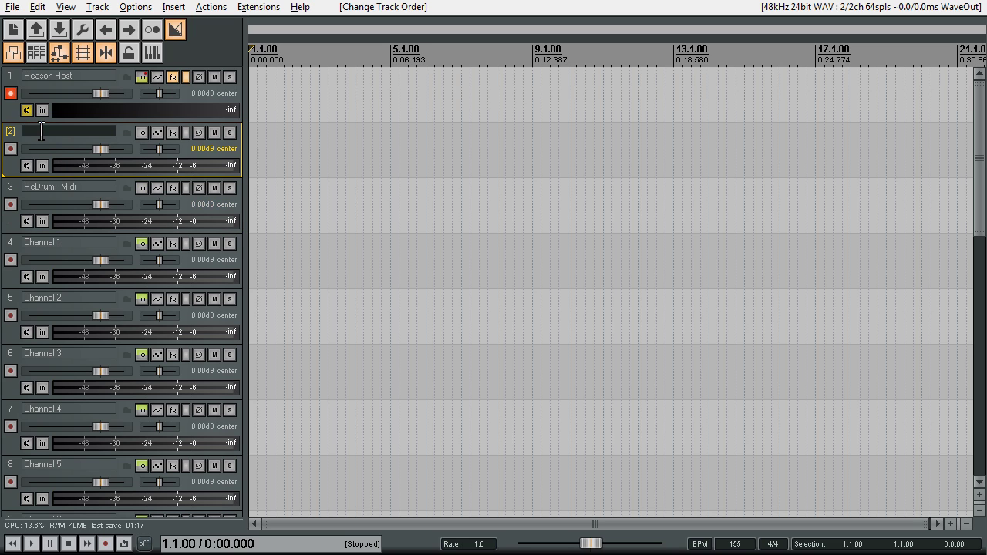
{"action": "type", "text": "Drums"}
{"action": "key", "text": "Return"}
Select ReDrum - Midi and all the Channel tracks and nest them as a folder under the Drums track
{"action": "scroll", "coordinate": [26, 278], "scroll_direction": "down", "scroll_amount": 4}
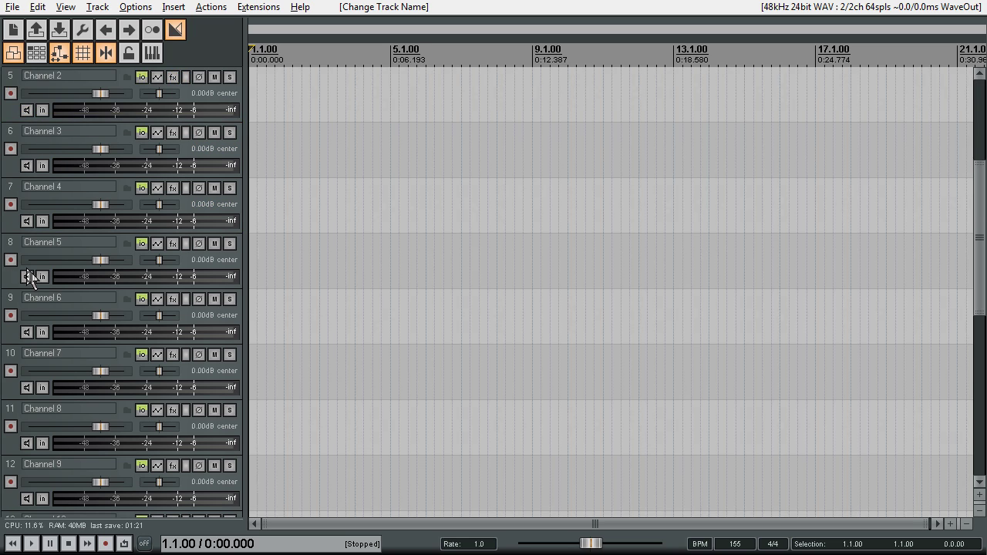
{"action": "scroll", "coordinate": [62, 415], "scroll_direction": "down", "scroll_amount": 1}
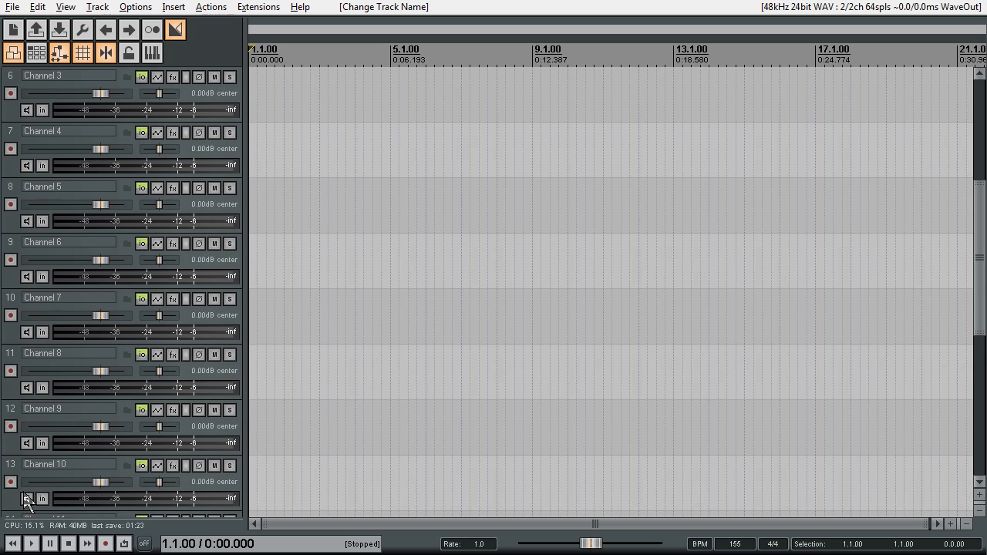
{"action": "key", "text": "Up"}
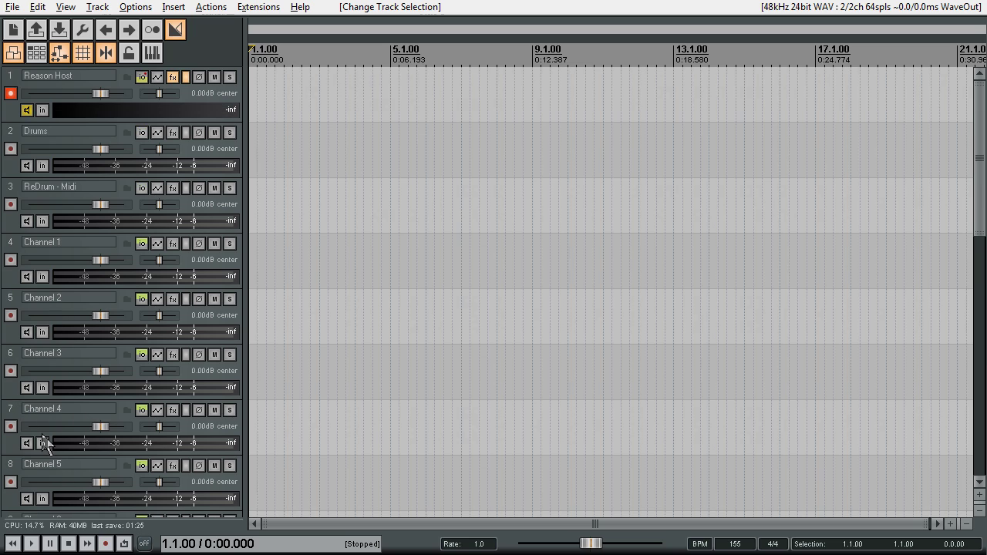
{"action": "left_click", "coordinate": [9, 224]}
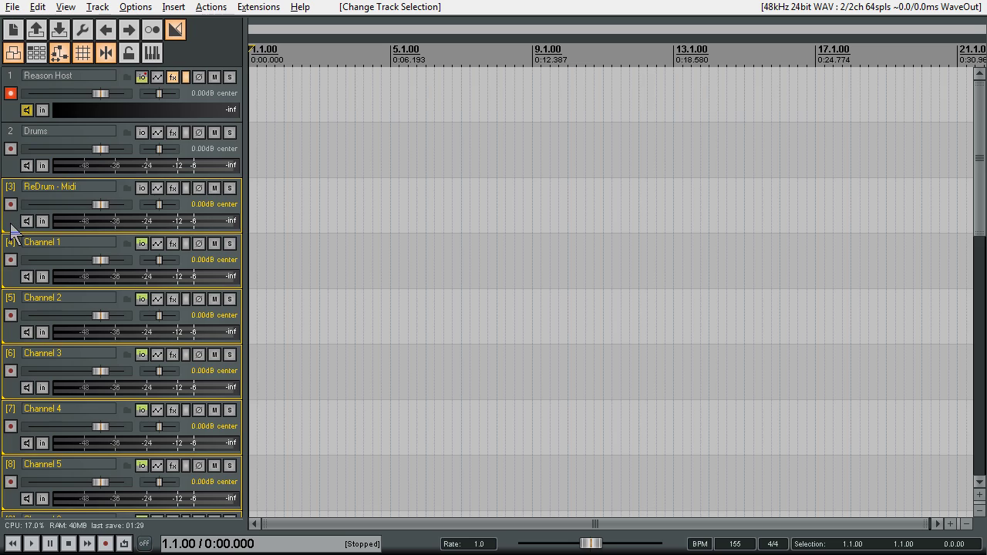
{"action": "left_click_drag", "start_coordinate": [10, 228], "coordinate": [43, 144]}
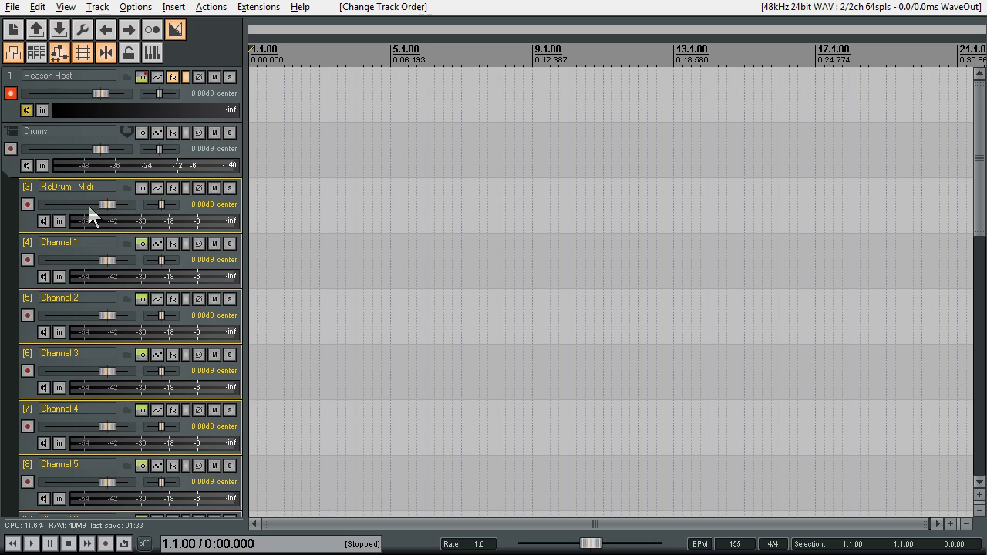
{"action": "left_click", "coordinate": [28, 221]}
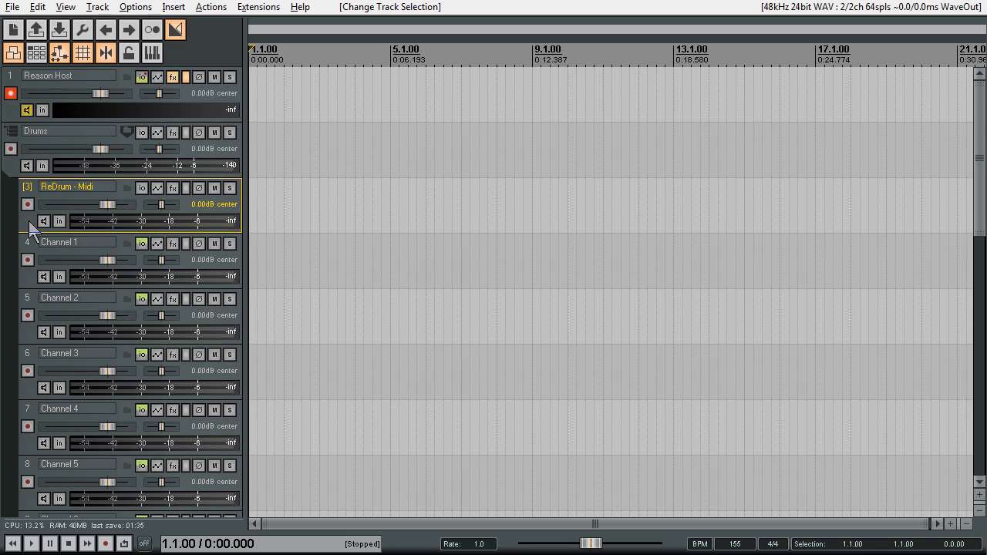
Set the Drums track's MIDI input to the virtual MIDI keyboard on all channels
{"action": "left_click", "coordinate": [11, 174]}
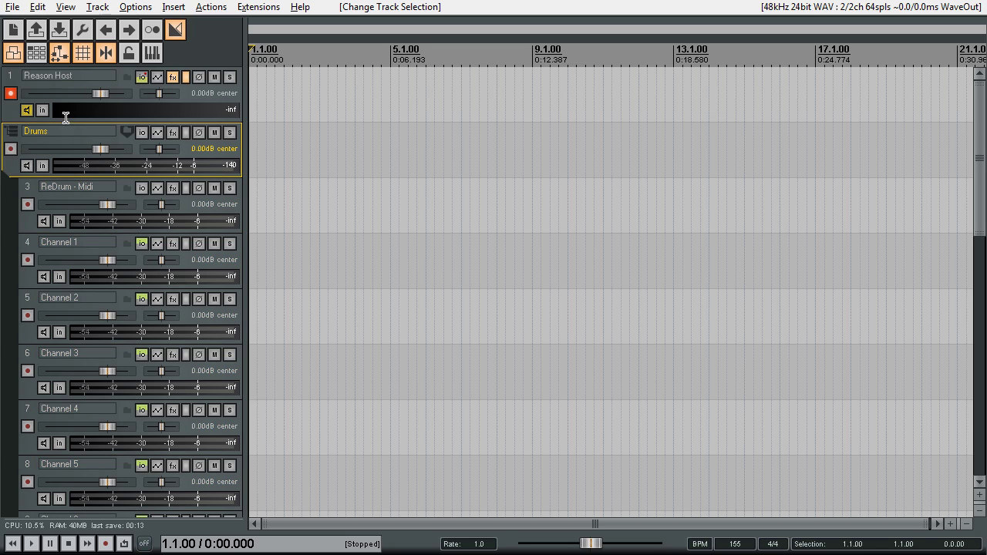
{"action": "left_click", "coordinate": [42, 165]}
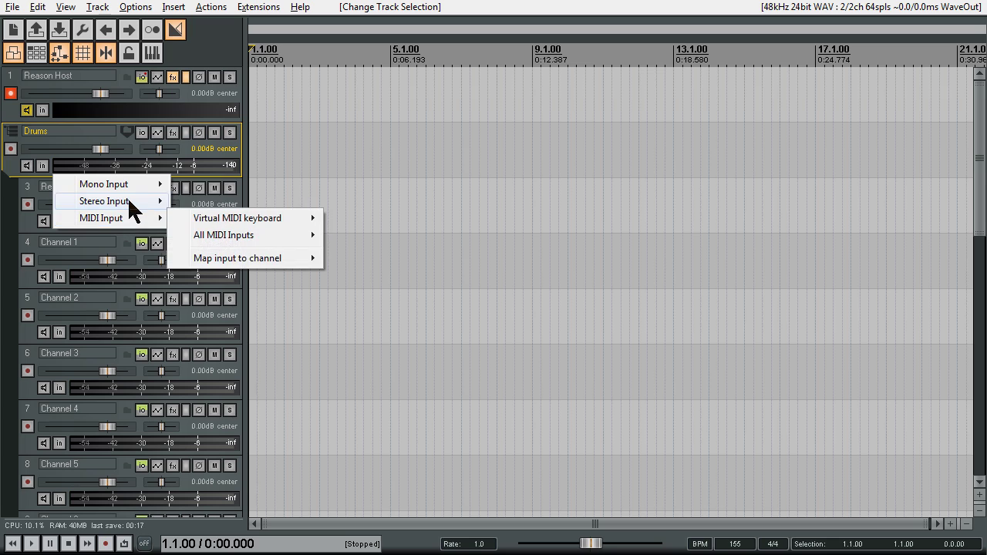
{"action": "mouse_move", "coordinate": [154, 219]}
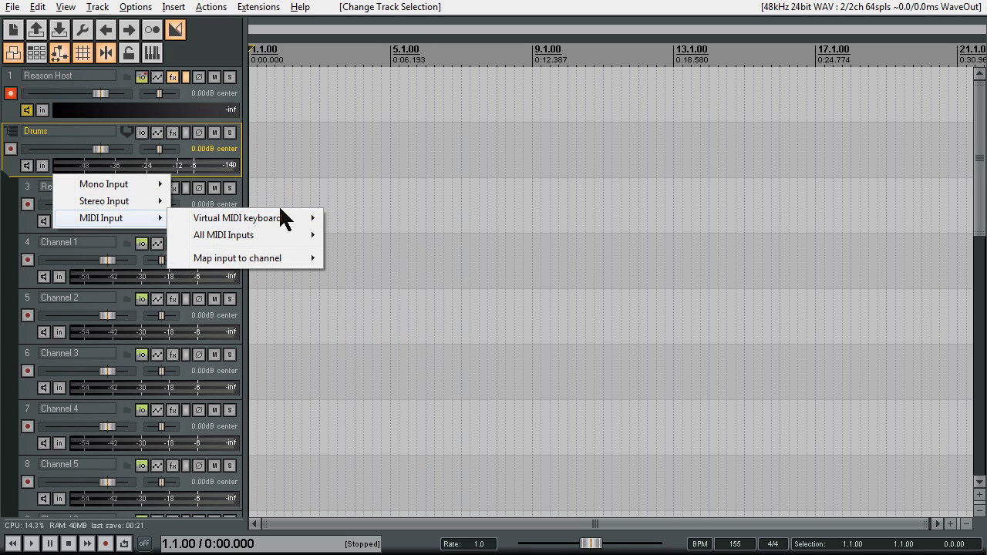
{"action": "mouse_move", "coordinate": [274, 220]}
{"action": "left_click", "coordinate": [362, 222]}
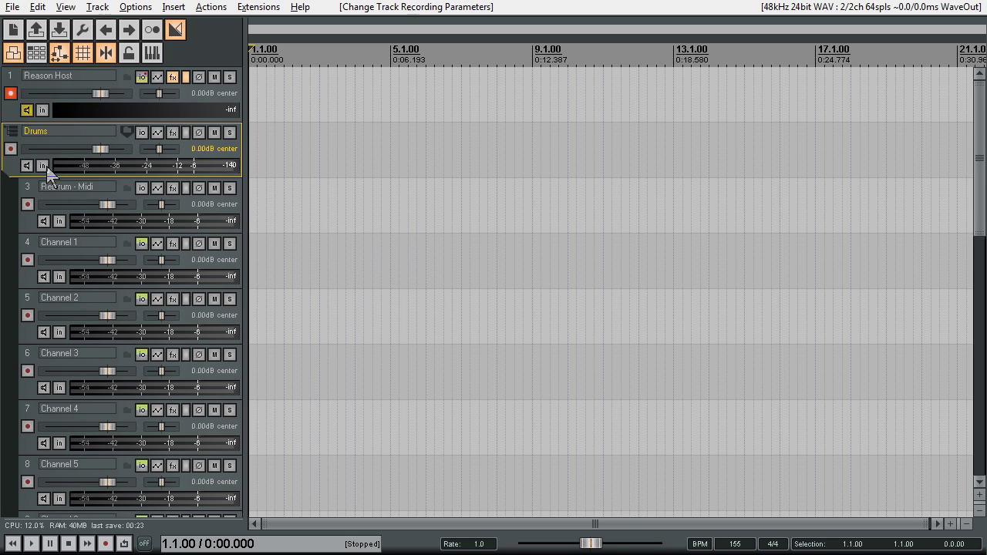
Arm the Drums track, turn on its record monitoring and set its record mode to disable (input monitoring only)
{"action": "left_click", "coordinate": [10, 149]}
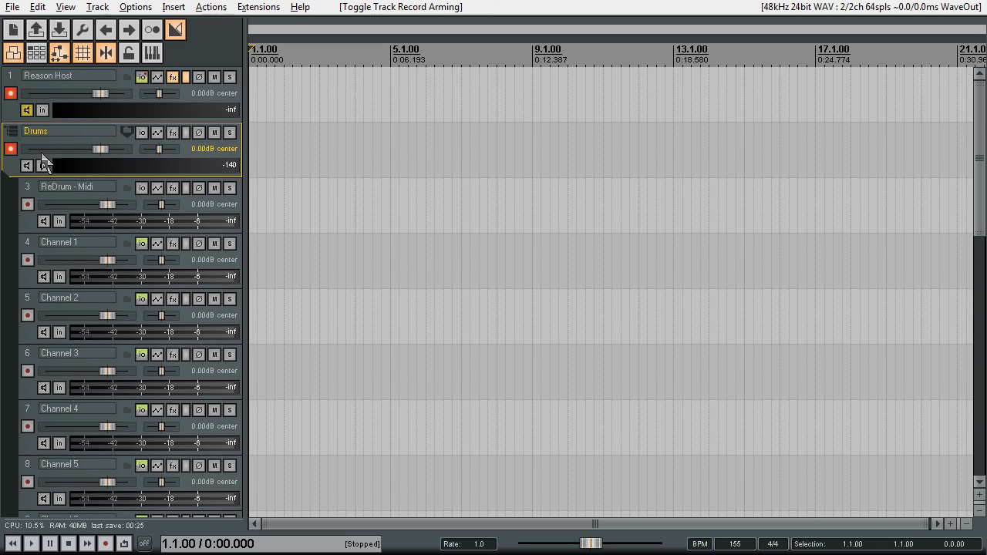
{"action": "left_click", "coordinate": [27, 165]}
{"action": "right_click", "coordinate": [41, 165]}
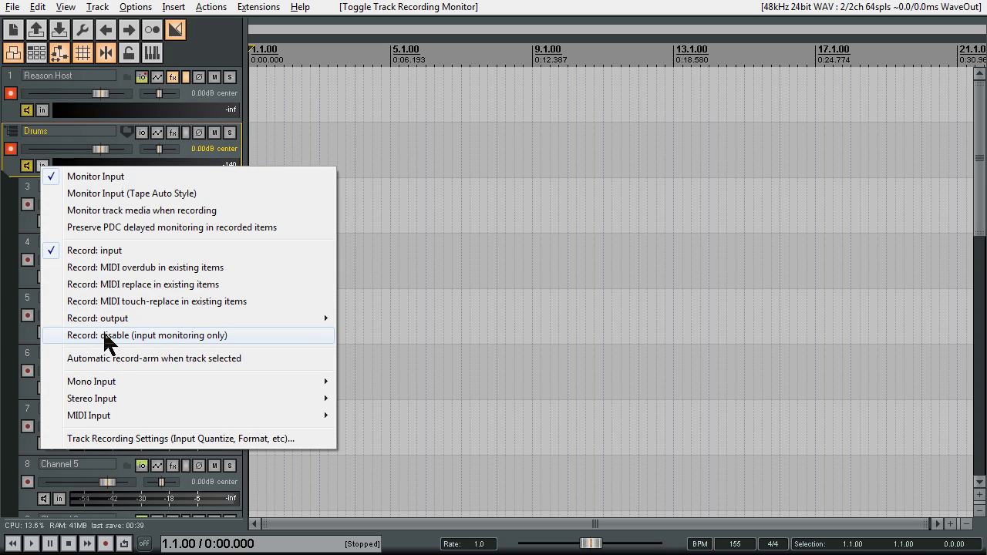
{"action": "left_click", "coordinate": [81, 343]}
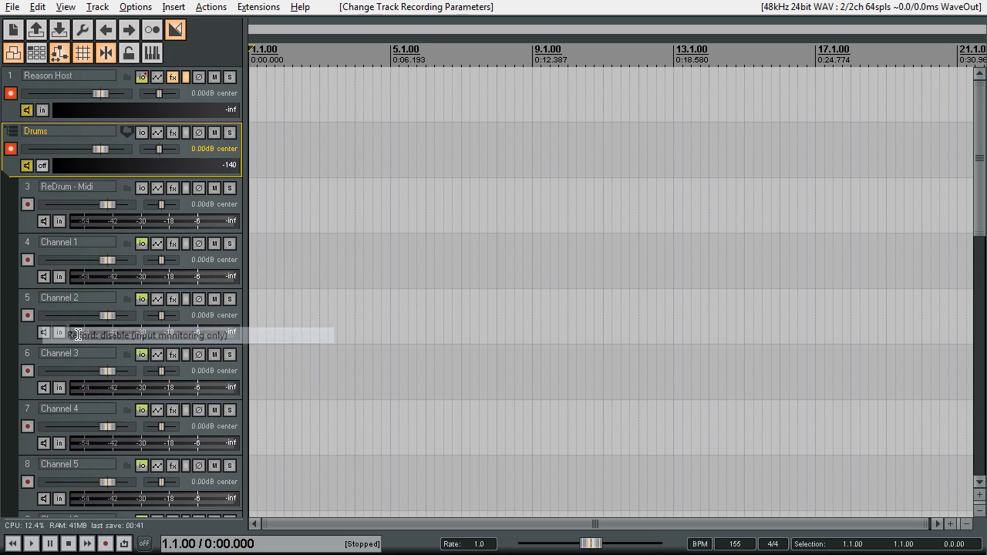
Arm the ReDrum - Midi track and set its MIDI input to the virtual MIDI keyboard on all channels
{"action": "left_click", "coordinate": [31, 219]}
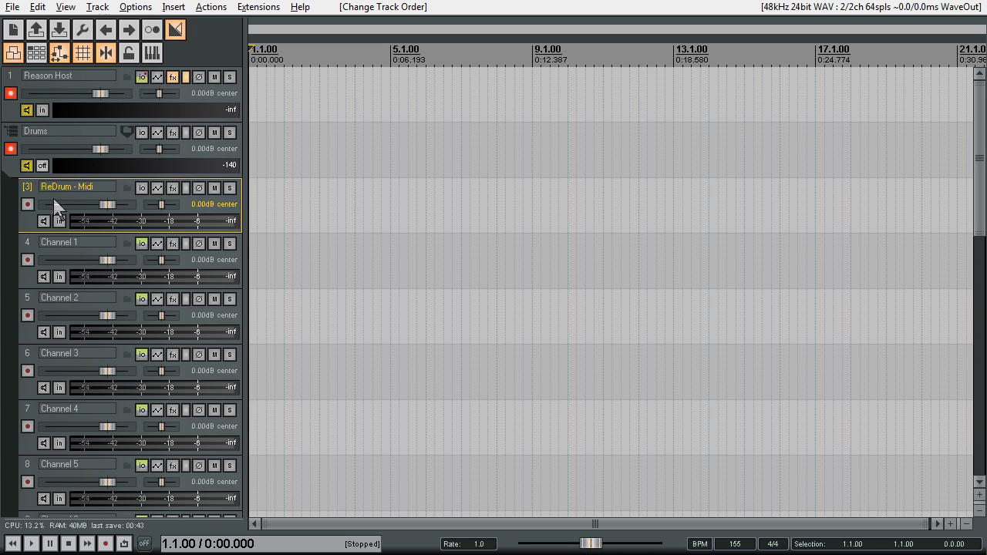
{"action": "left_click", "coordinate": [28, 204]}
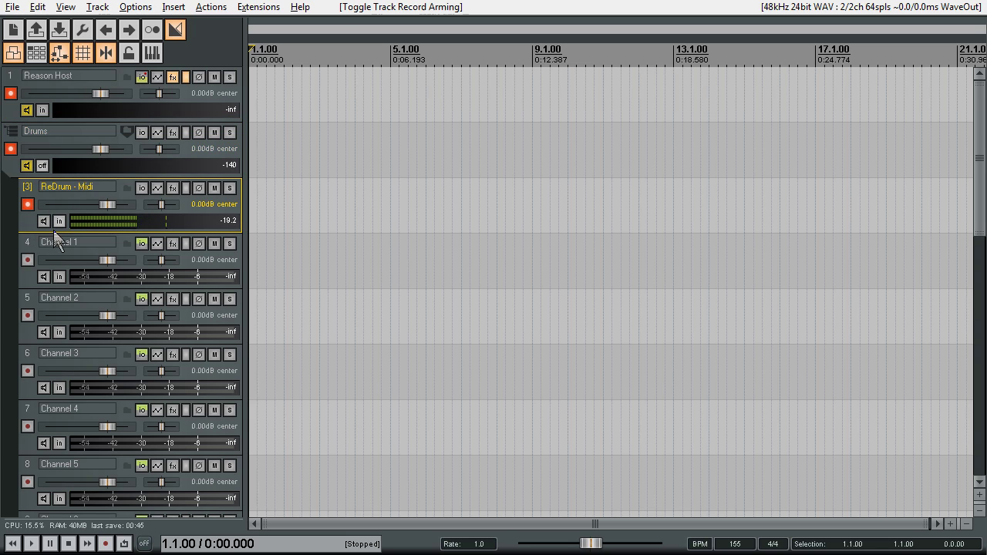
{"action": "left_click", "coordinate": [71, 224]}
{"action": "mouse_move", "coordinate": [137, 278]}
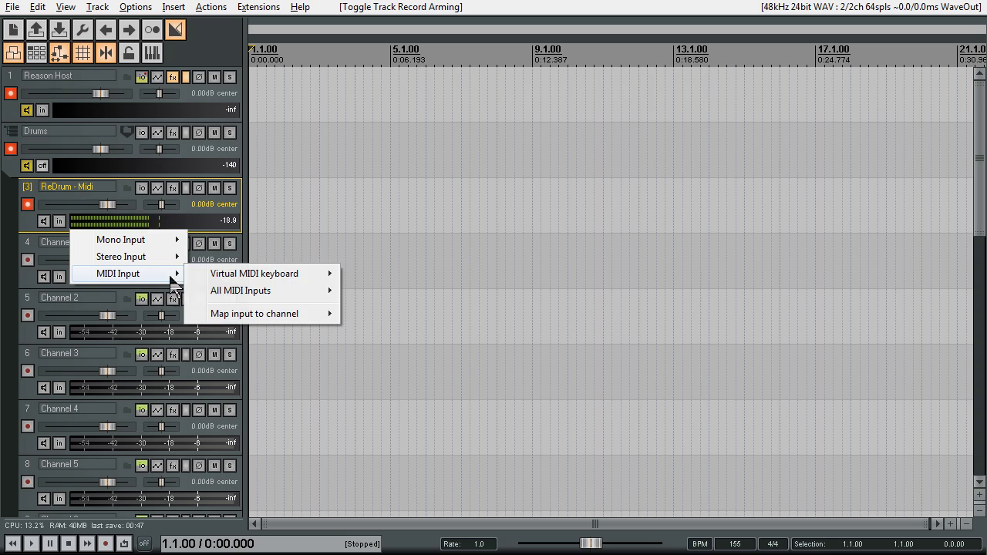
{"action": "mouse_move", "coordinate": [294, 270]}
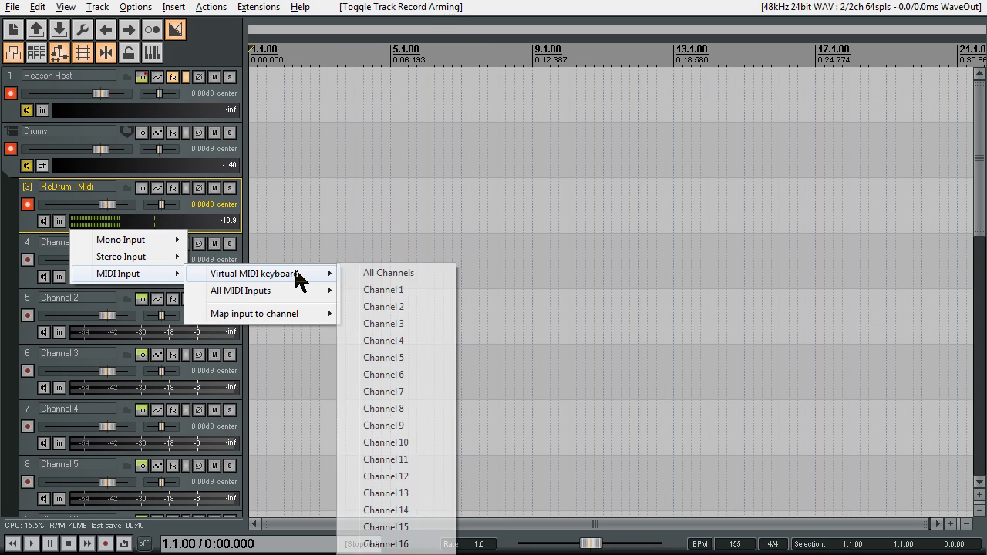
{"action": "left_click", "coordinate": [367, 273]}
Change the Drums track's MIDI input to channel 16 of the virtual MIDI keyboard
{"action": "left_click", "coordinate": [56, 167]}
{"action": "mouse_move", "coordinate": [161, 216]}
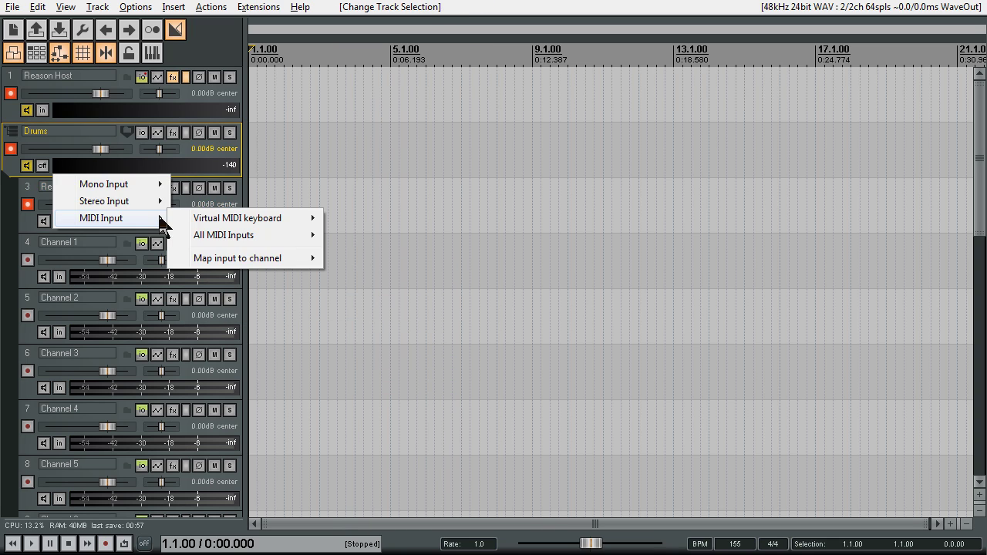
{"action": "mouse_move", "coordinate": [295, 221]}
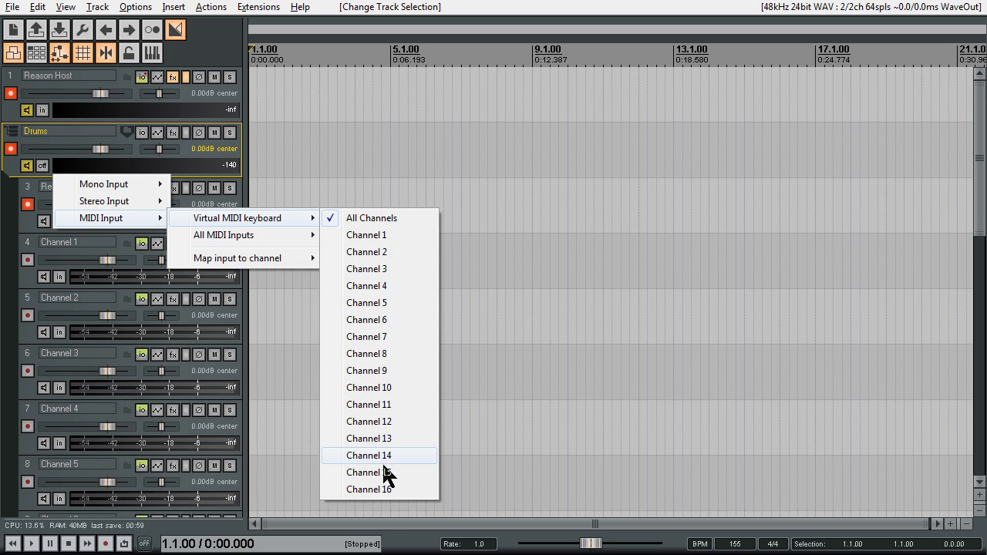
{"action": "left_click", "coordinate": [377, 489]}
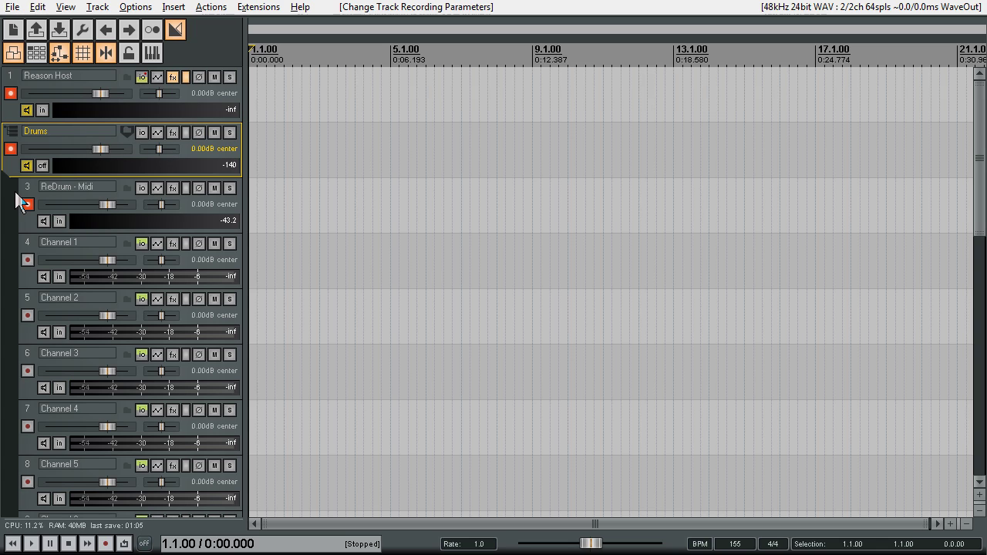
Turn on record monitoring for the ReDrum - Midi track and open the virtual MIDI keyboard
{"action": "left_click", "coordinate": [30, 230]}
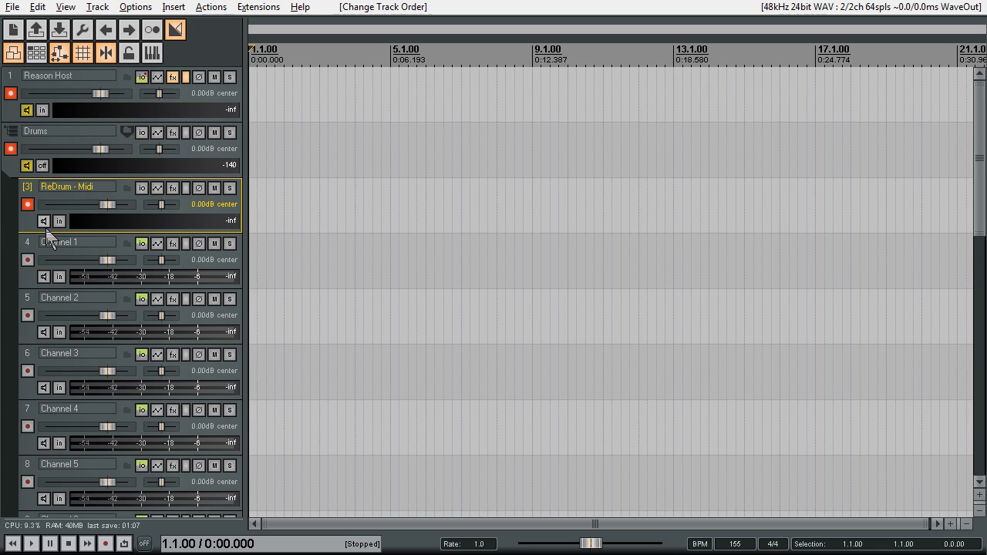
{"action": "left_click", "coordinate": [43, 221]}
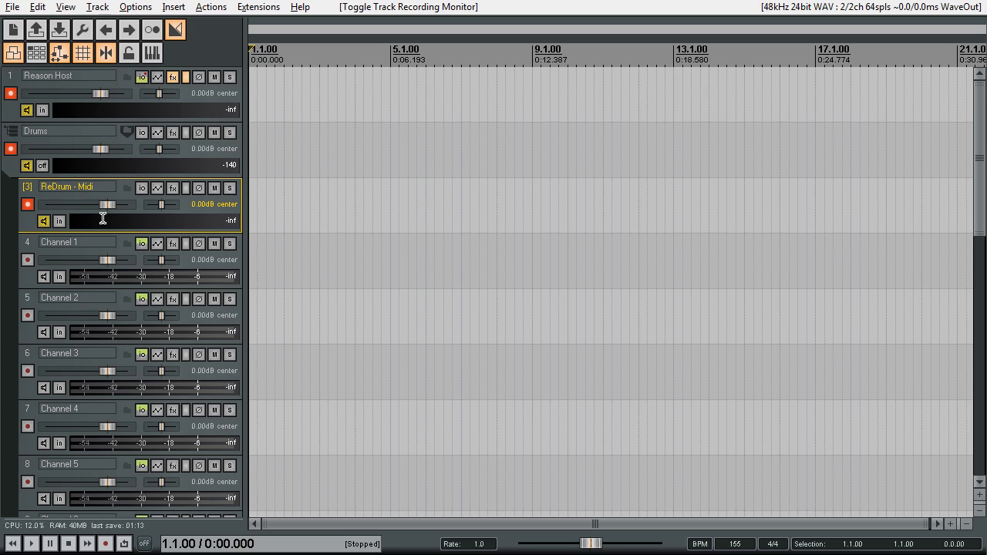
{"action": "key", "text": "alt+b"}
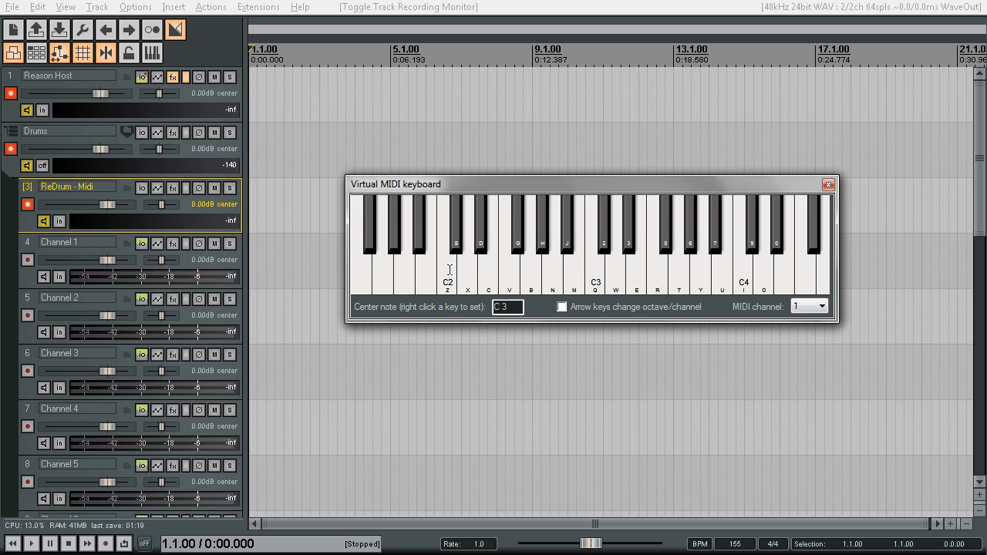
Play test notes on the virtual MIDI keyboard, and assign MIDI channel 1 to Redrum 1 in the Reason Host track's ReWire settings
{"action": "mouse_move", "coordinate": [449, 270]}
{"action": "left_mouse_down"}
{"action": "mouse_move", "coordinate": [691, 259]}
{"action": "mouse_move", "coordinate": [509, 270]}
{"action": "mouse_move", "coordinate": [449, 298]}
{"action": "mouse_move", "coordinate": [614, 262]}
{"action": "mouse_move", "coordinate": [532, 266]}
{"action": "left_mouse_up"}
{"action": "left_click", "coordinate": [23, 227]}
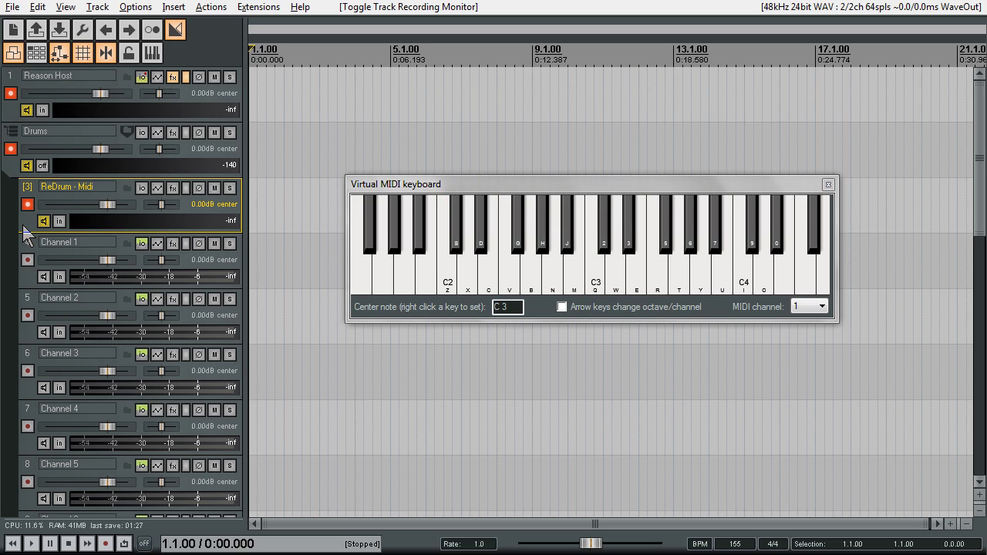
{"action": "left_click", "coordinate": [161, 88]}
{"action": "left_click", "coordinate": [172, 77]}
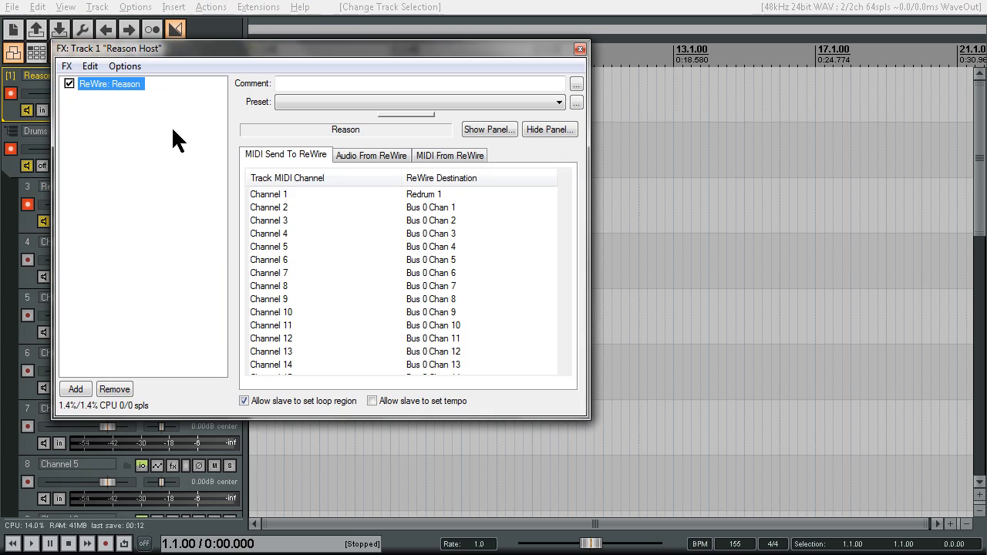
{"action": "left_click", "coordinate": [420, 198]}
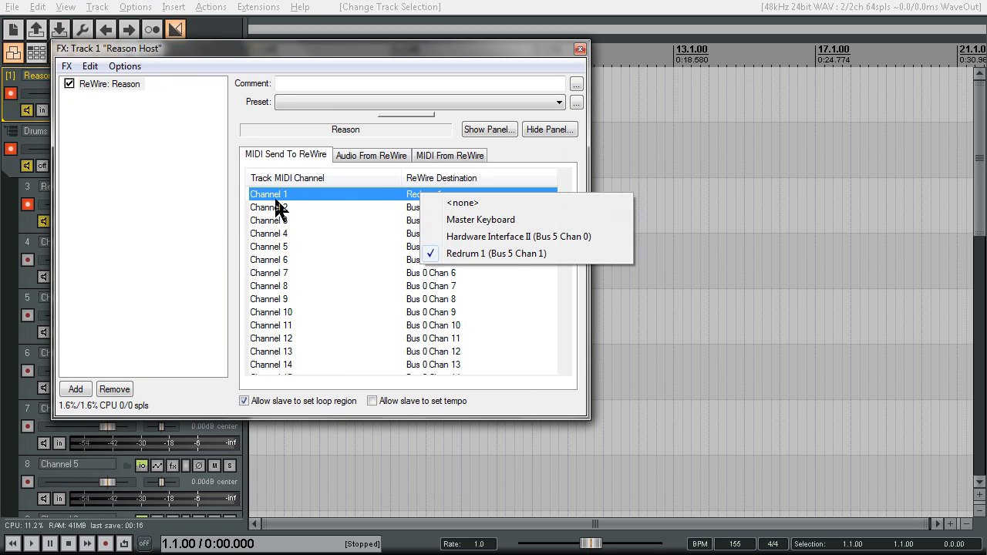
{"action": "left_click", "coordinate": [485, 253]}
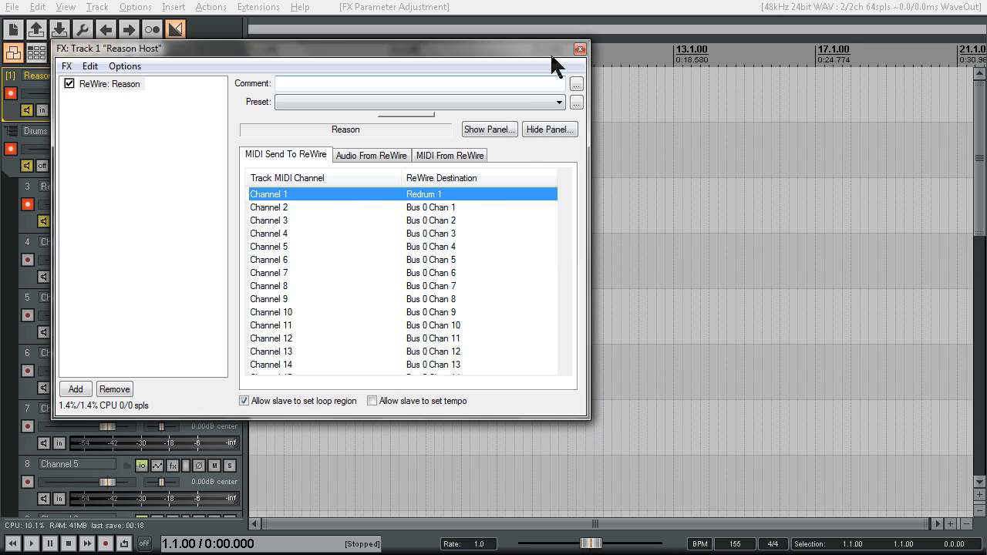
{"action": "left_click", "coordinate": [580, 49]}
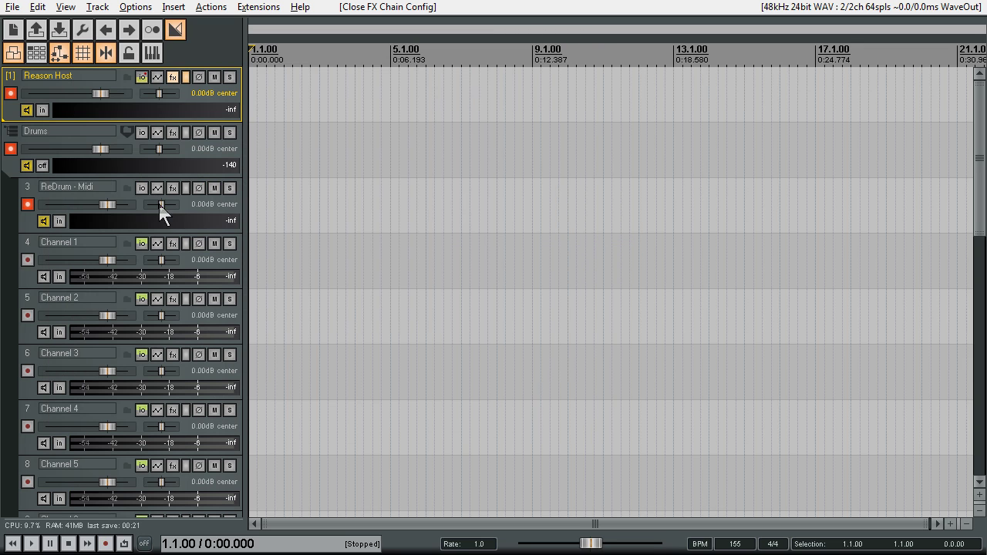
Add a send from the ReDrum - Midi track to Reason Host with its audio set to None
{"action": "left_click", "coordinate": [143, 188]}
{"action": "left_click", "coordinate": [143, 187]}
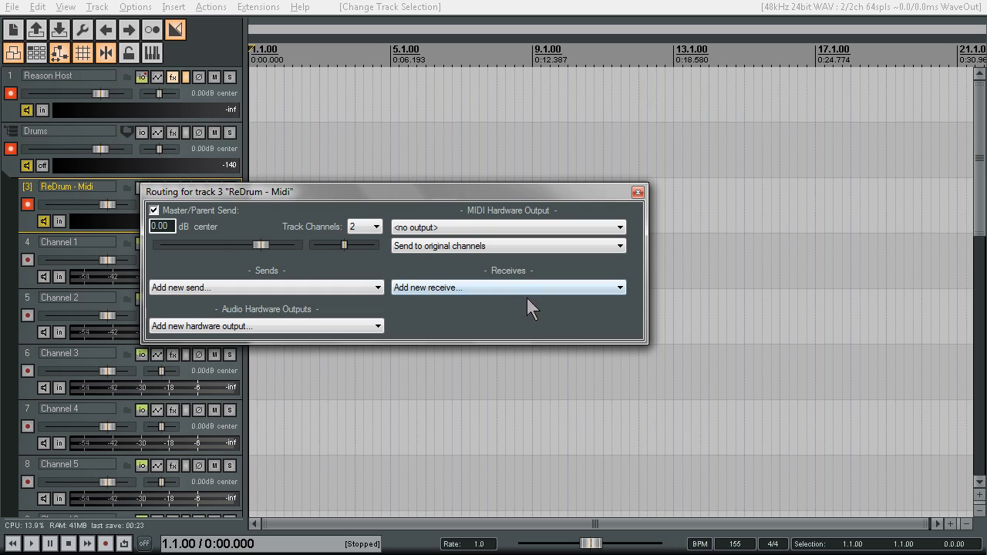
{"action": "left_click", "coordinate": [269, 287]}
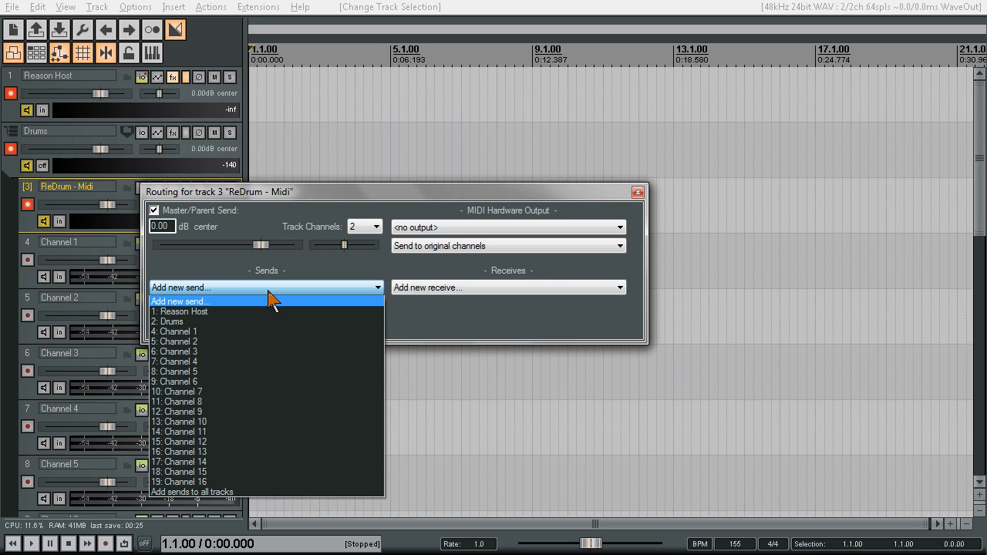
{"action": "left_click", "coordinate": [179, 315]}
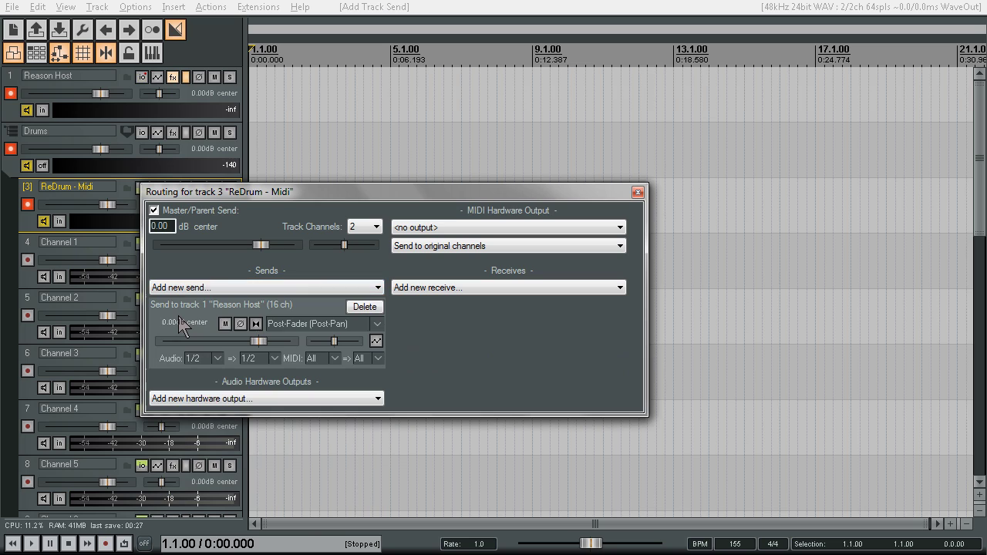
{"action": "left_click", "coordinate": [218, 357]}
{"action": "left_click", "coordinate": [217, 364]}
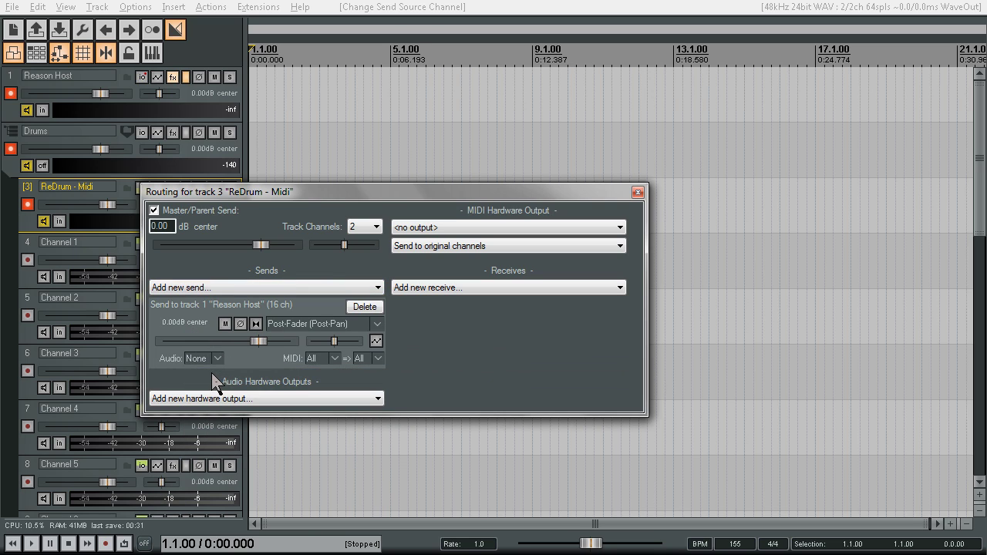
Choose the send's destination MIDI channel and check it against Reason Host's list of ReWire MIDI destinations
{"action": "left_click", "coordinate": [361, 359]}
{"action": "left_click", "coordinate": [390, 99]}
{"action": "key", "text": "Escape"}
{"action": "left_click", "coordinate": [173, 77]}
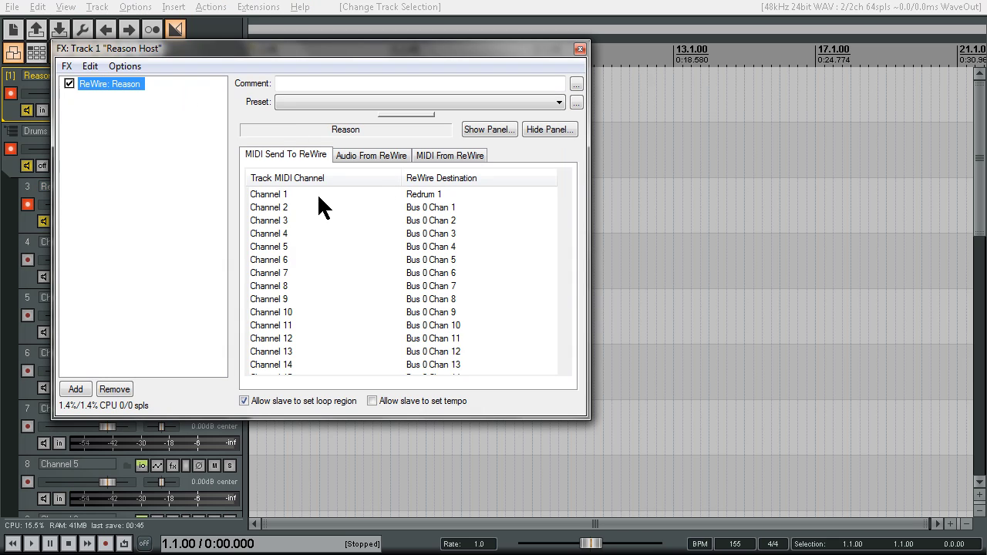
{"action": "left_click", "coordinate": [580, 49]}
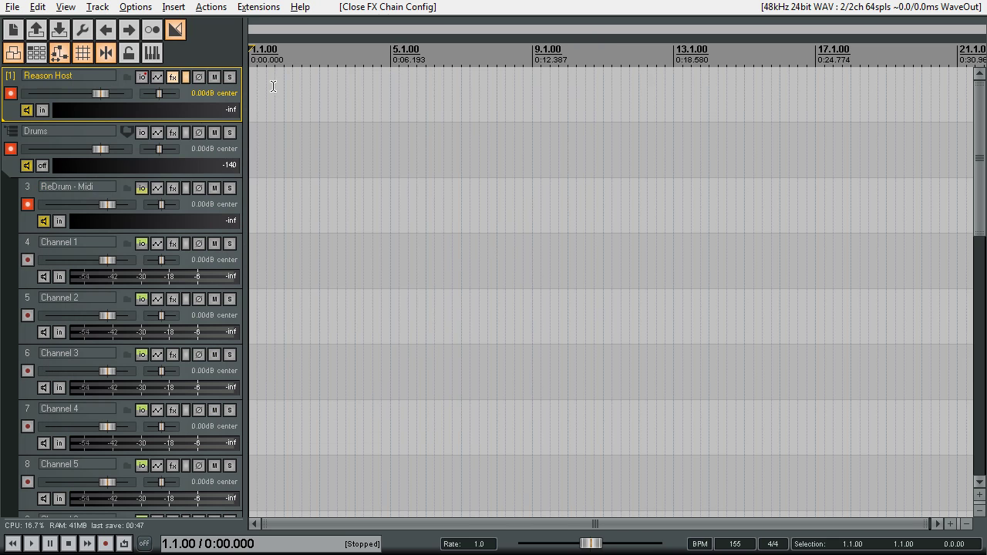
Open the virtual MIDI keyboard and play notes across its keys to test Redrum's sounds
{"action": "left_click", "coordinate": [152, 52]}
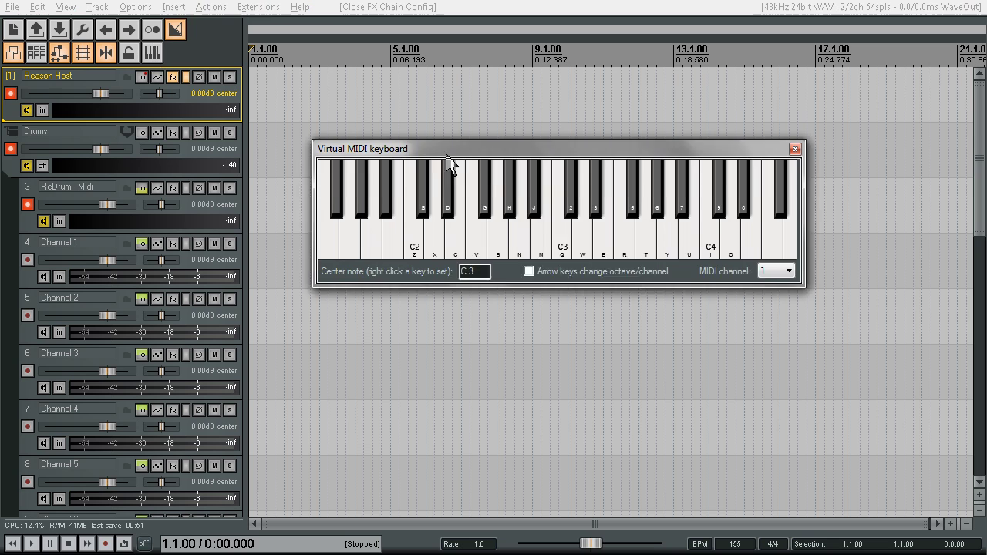
{"action": "left_click_drag", "start_coordinate": [452, 155], "coordinate": [401, 176]}
{"action": "left_click_drag", "start_coordinate": [381, 273], "coordinate": [522, 262]}
{"action": "left_click_drag", "start_coordinate": [521, 162], "coordinate": [573, 165]}
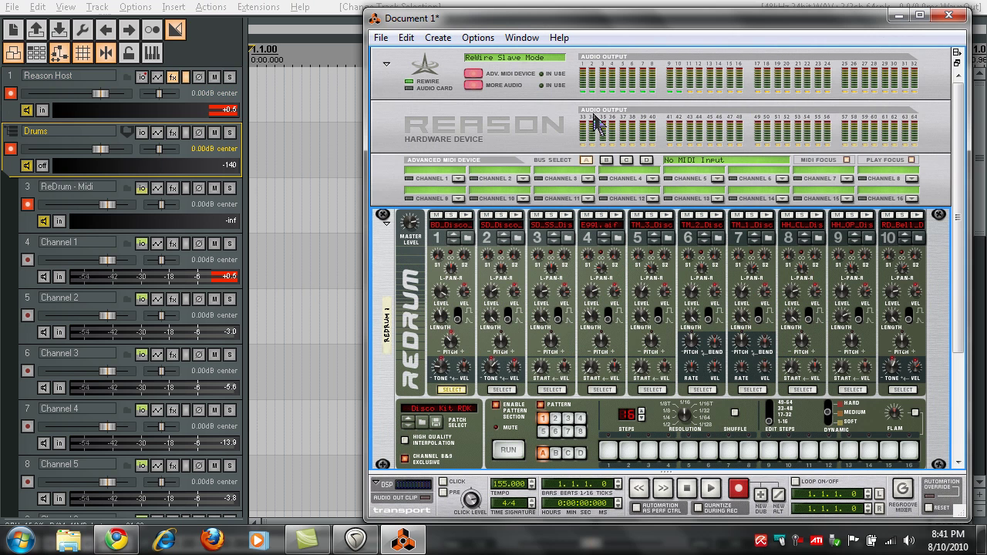
Run Redrum's pattern in Reason to check the levels on the REAPER tracks, and stop it again
{"action": "scroll", "coordinate": [925, 160], "scroll_direction": "down", "scroll_amount": 2}
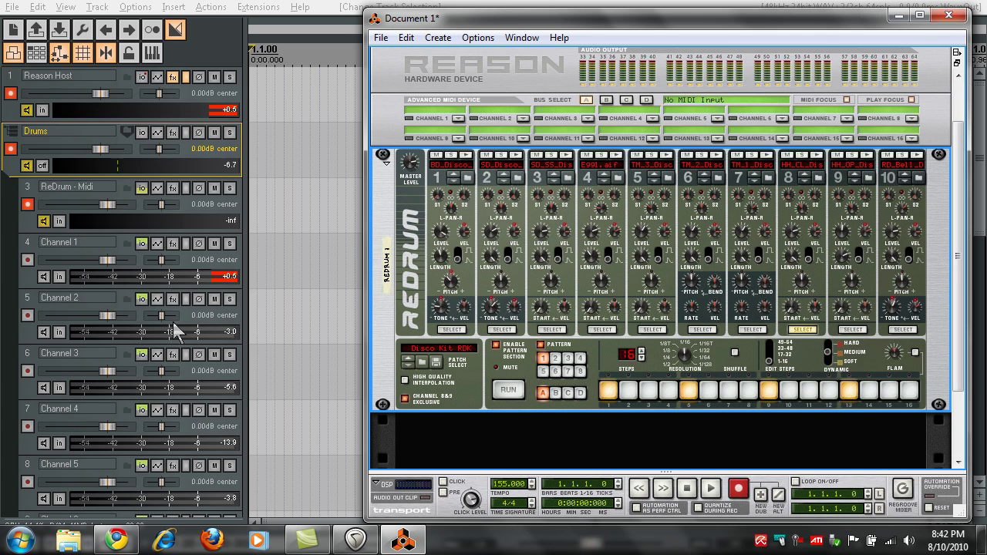
{"action": "left_click", "coordinate": [506, 390]}
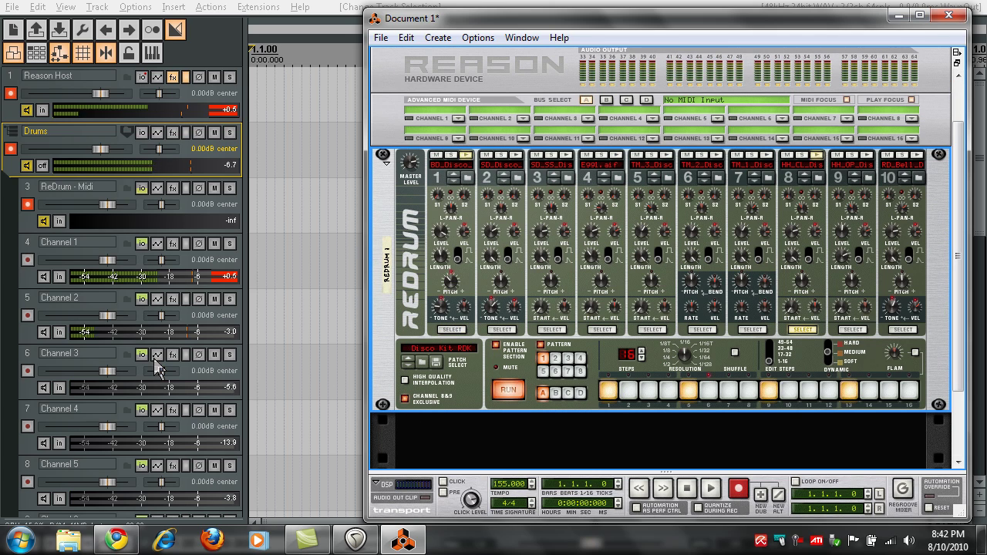
{"action": "left_click", "coordinate": [507, 391]}
Create an NN-XT Advanced Sampler below Redrum in the Reason rack and switch its patch
{"action": "mouse_move", "coordinate": [859, 23]}
{"action": "left_mouse_down"}
{"action": "mouse_move", "coordinate": [918, 47]}
{"action": "mouse_move", "coordinate": [833, 26]}
{"action": "mouse_move", "coordinate": [842, 17]}
{"action": "left_mouse_up"}
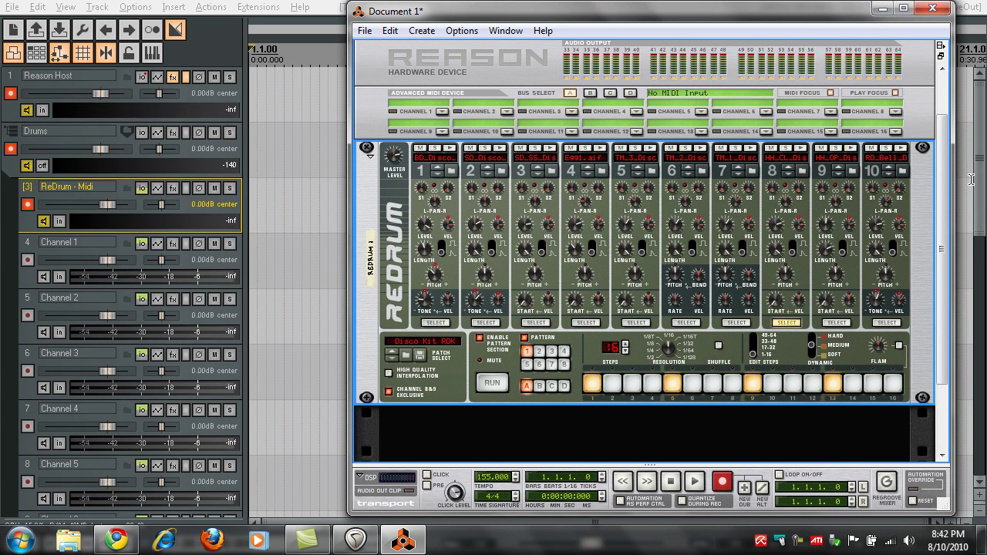
{"action": "scroll", "coordinate": [465, 412], "scroll_direction": "down", "scroll_amount": 3}
{"action": "right_click", "coordinate": [543, 408]}
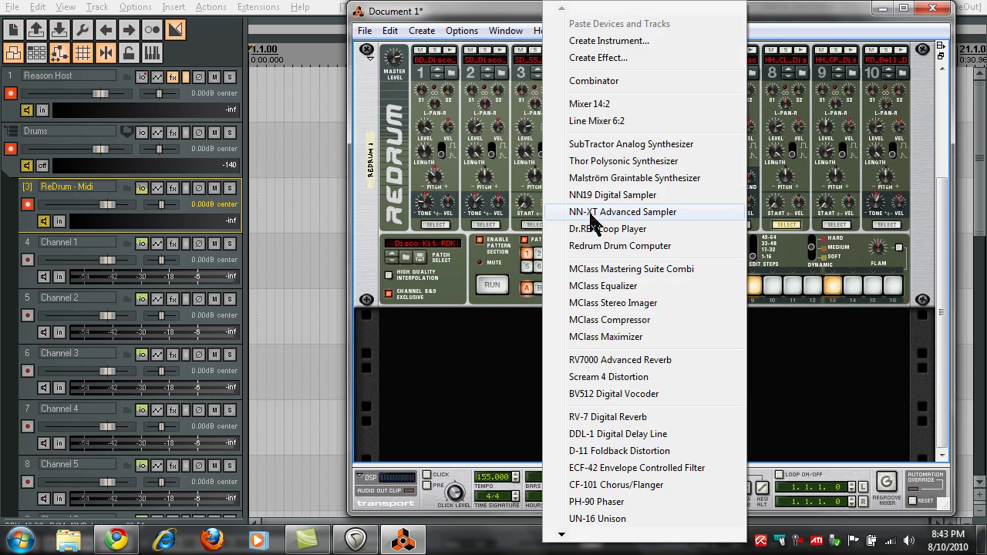
{"action": "left_click", "coordinate": [591, 213]}
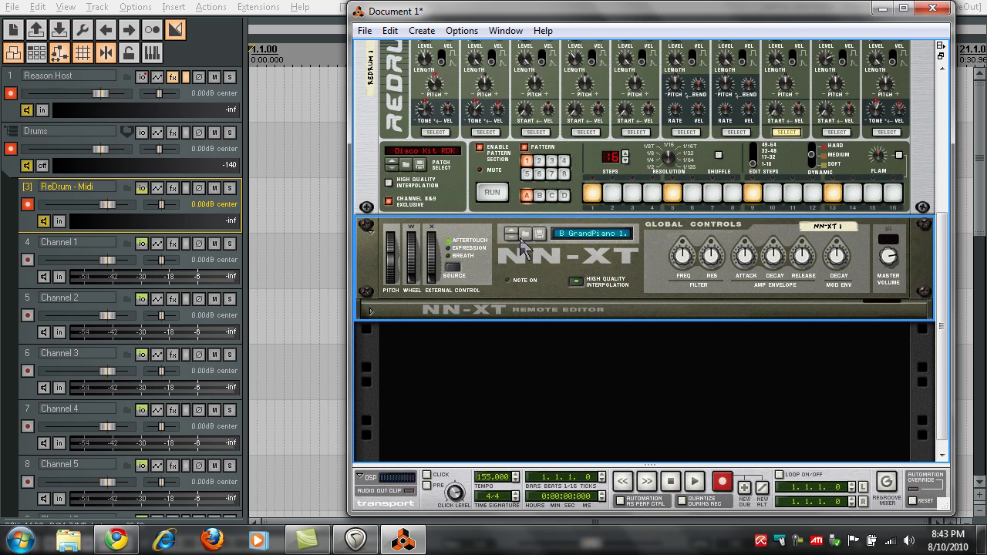
{"action": "left_click", "coordinate": [512, 232]}
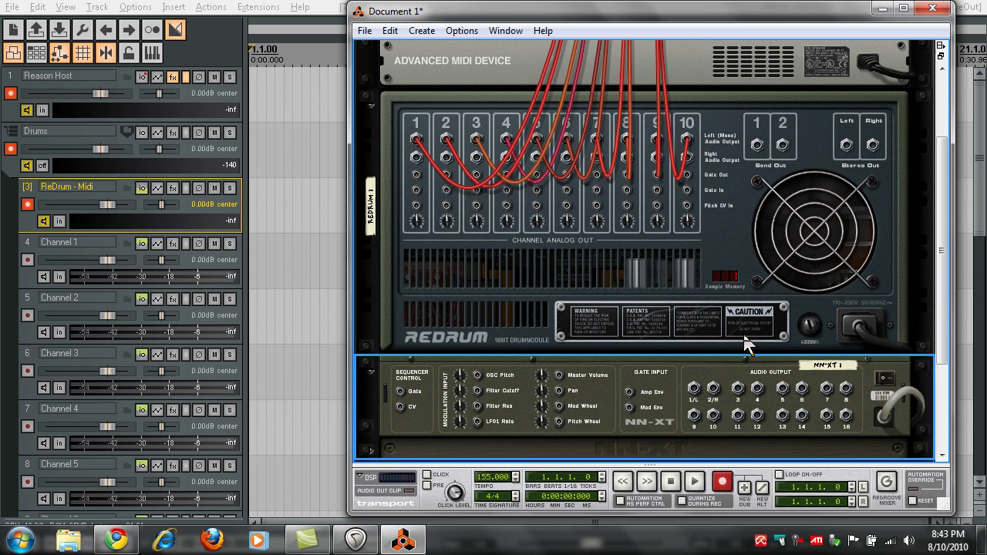
On the back of the rack, cable the NN-XT's 1/L and 2/R outputs to the next two free hardware interface inputs
{"action": "left_click_drag", "start_coordinate": [942, 266], "coordinate": [953, 287]}
{"action": "left_click_drag", "start_coordinate": [714, 429], "coordinate": [675, 59]}
{"action": "scroll", "coordinate": [752, 401], "scroll_direction": "down", "scroll_amount": 2}
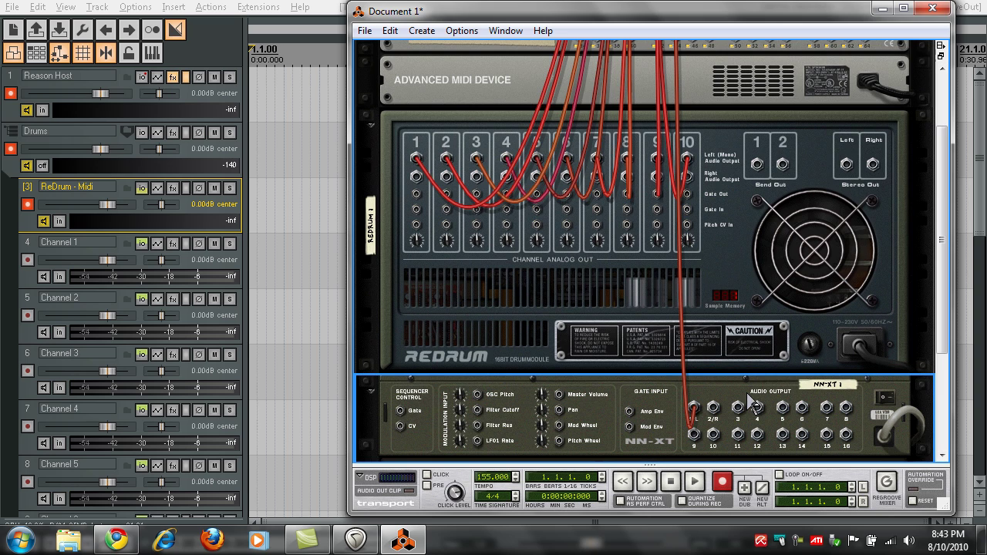
{"action": "left_click_drag", "start_coordinate": [713, 406], "coordinate": [676, 75]}
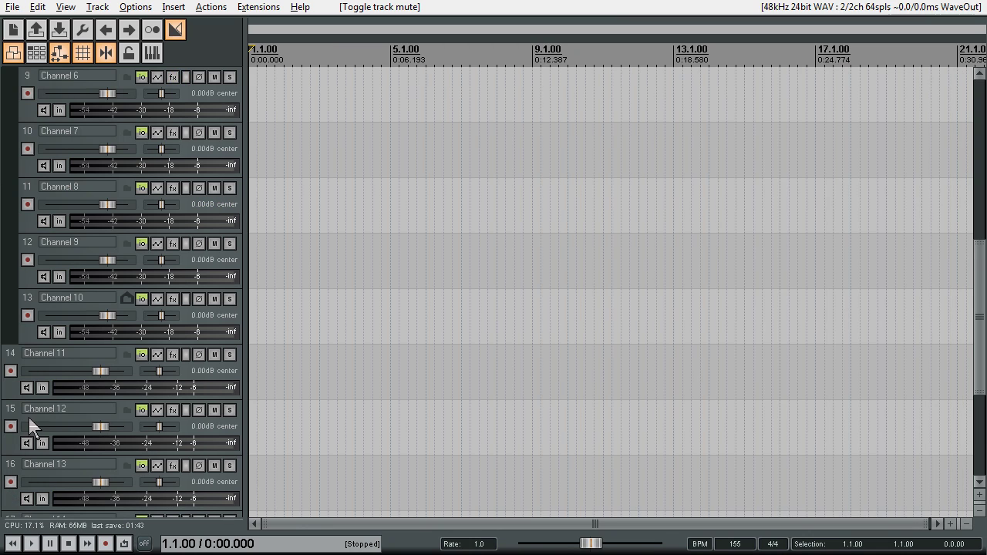
In REAPER, delete the Channel 12 track
{"action": "left_click", "coordinate": [11, 452]}
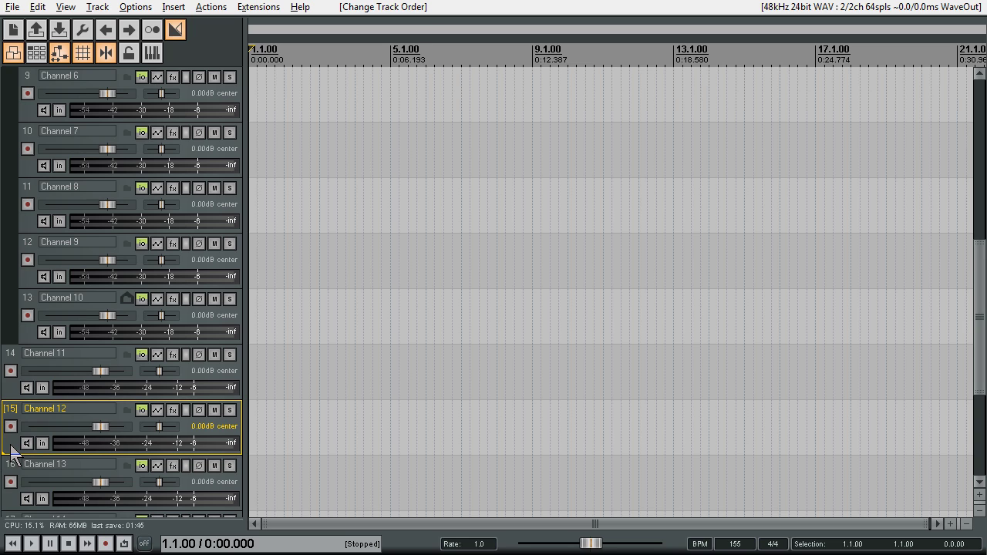
{"action": "key", "text": "Delete"}
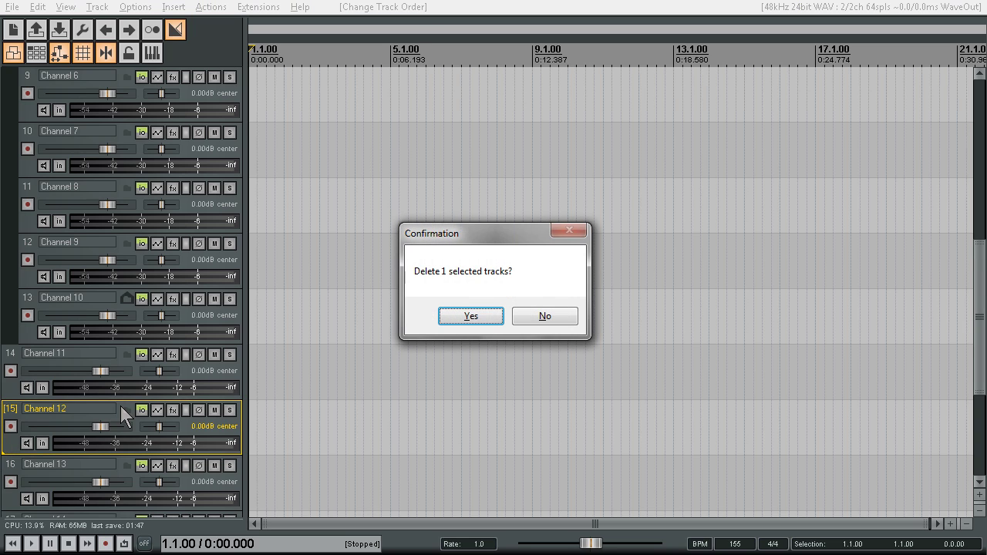
{"action": "left_click", "coordinate": [464, 314]}
Rename the Channel 11 track to Synth 1 - L R
{"action": "double_click", "coordinate": [70, 353]}
{"action": "type", "text": "Syn"}
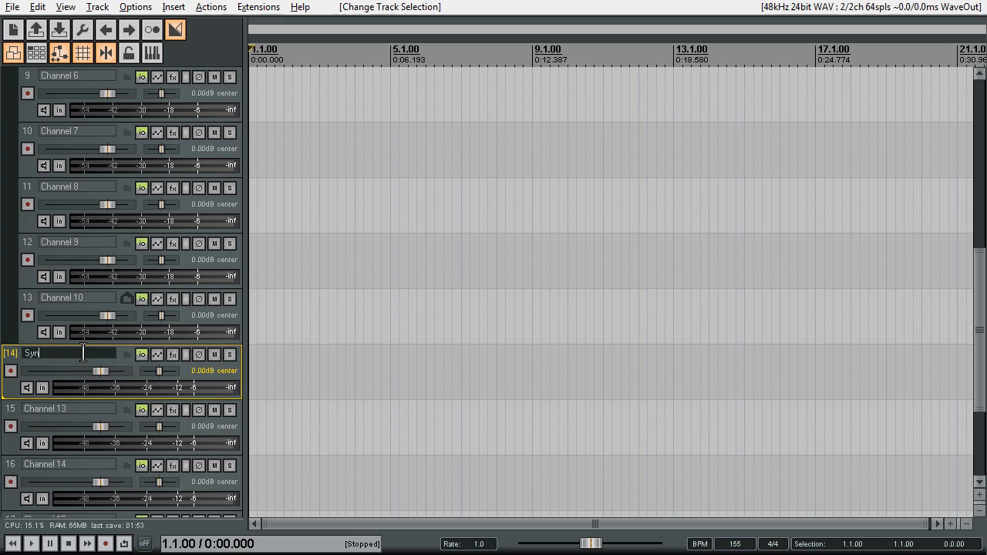
{"action": "type", "text": "th 1 - L R"}
{"action": "key", "text": "Return"}
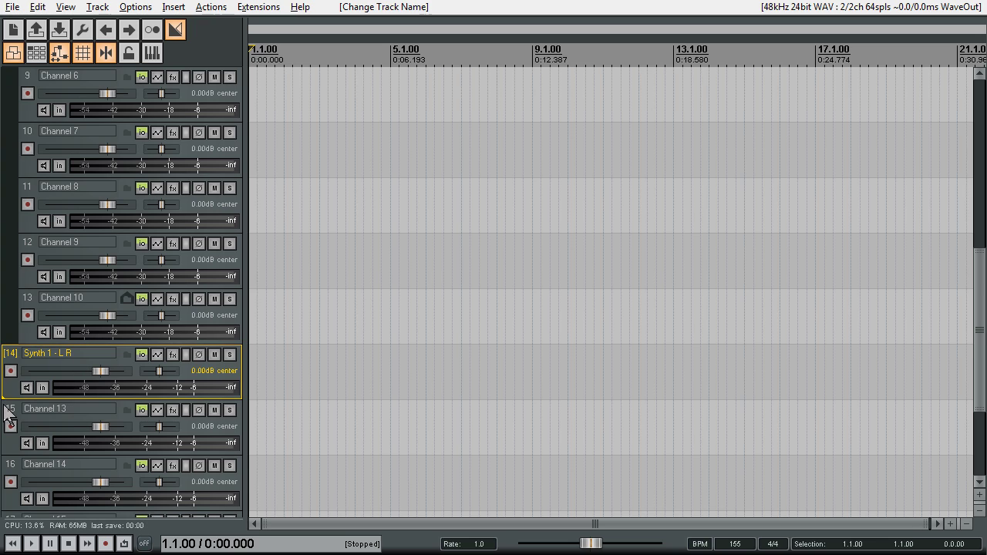
Insert a folder track named Synth 1 and a child track named Synth 1 Midi above the Synth 1 - L R track
{"action": "left_click", "coordinate": [8, 396]}
{"action": "double_click", "coordinate": [42, 353]}
{"action": "type", "text": "Synth"}
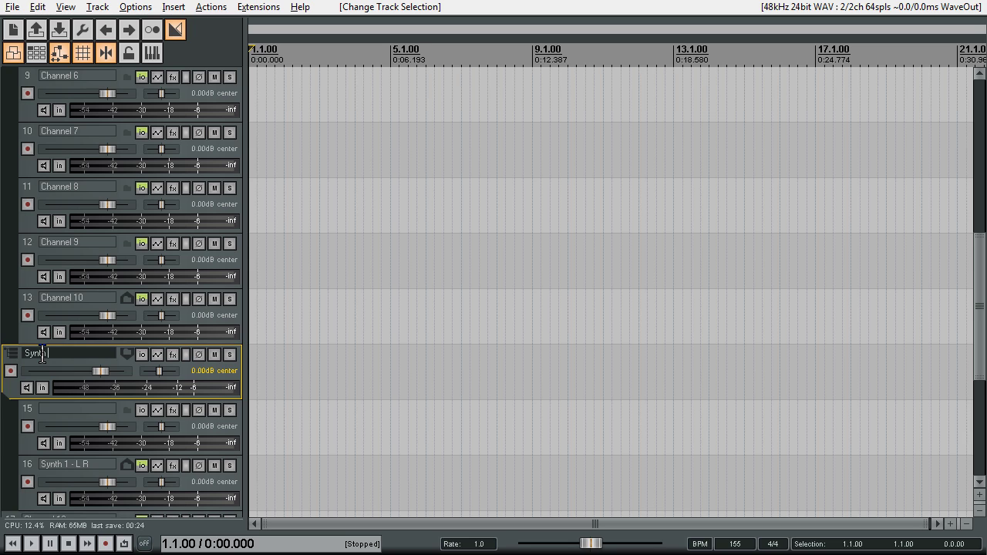
{"action": "type", "text": " 1"}
{"action": "key", "text": "Tab"}
{"action": "type", "text": "Synth 1 Midi"}
{"action": "key", "text": "Return"}
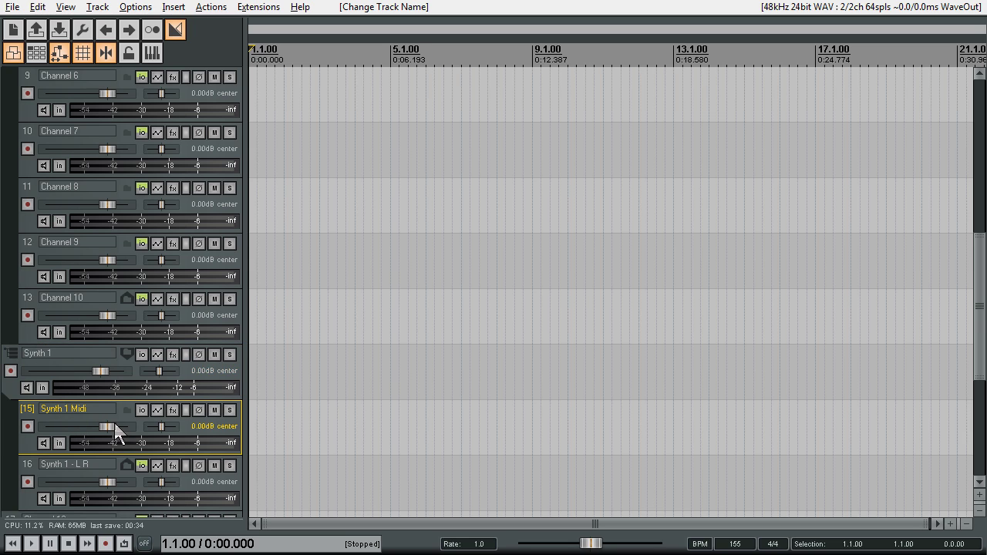
Rename the Synth 1 - L R track to Synth 1 - Audio L R
{"action": "scroll", "coordinate": [97, 410], "scroll_direction": "down", "scroll_amount": 1}
{"action": "left_click", "coordinate": [94, 406]}
{"action": "double_click", "coordinate": [94, 406]}
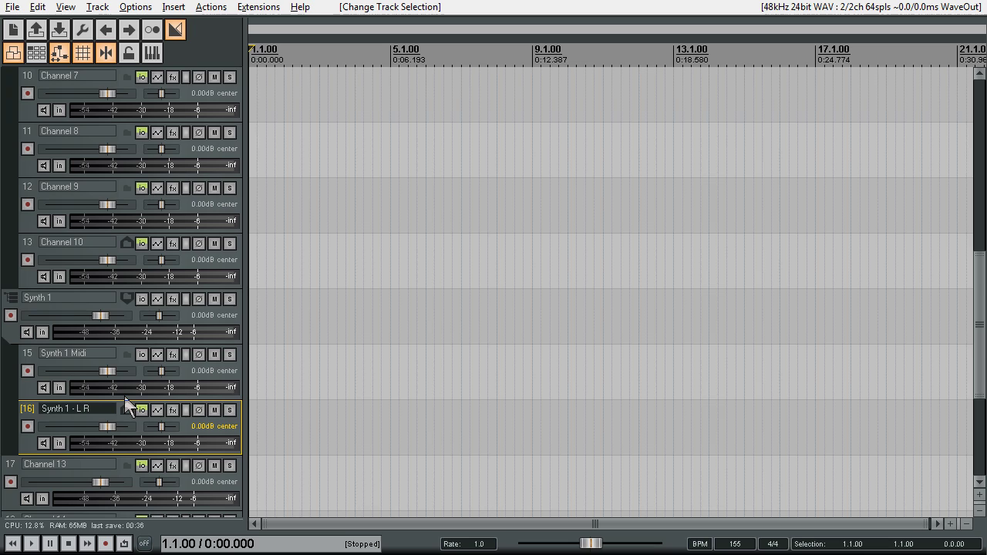
{"action": "key", "text": "Left"}
{"action": "key", "text": "Left"}
{"action": "key", "text": "Left"}
{"action": "type", "text": "Audio"}
{"action": "key", "text": "Return"}
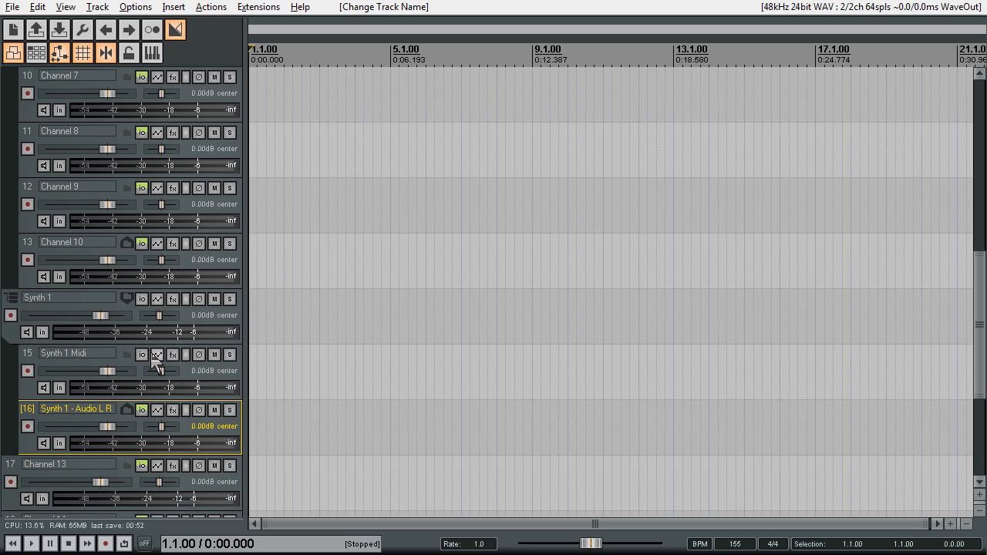
Set the Synth 1 - Audio L R track's receive from Reason Host to source audio channels 11/12
{"action": "scroll", "coordinate": [64, 318], "scroll_direction": "down", "scroll_amount": 2}
{"action": "scroll", "coordinate": [78, 324], "scroll_direction": "up", "scroll_amount": 2}
{"action": "left_click", "coordinate": [141, 411]}
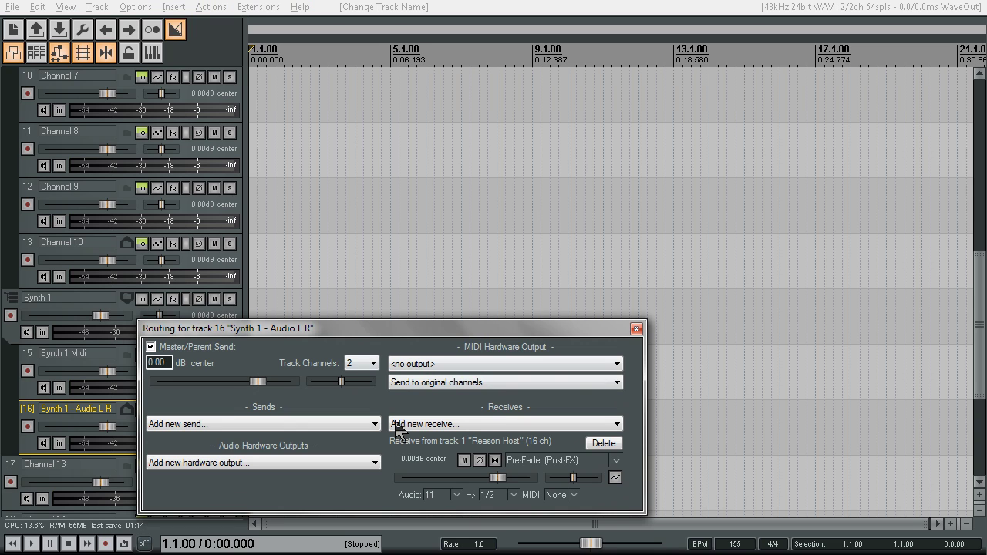
{"action": "left_click", "coordinate": [453, 493]}
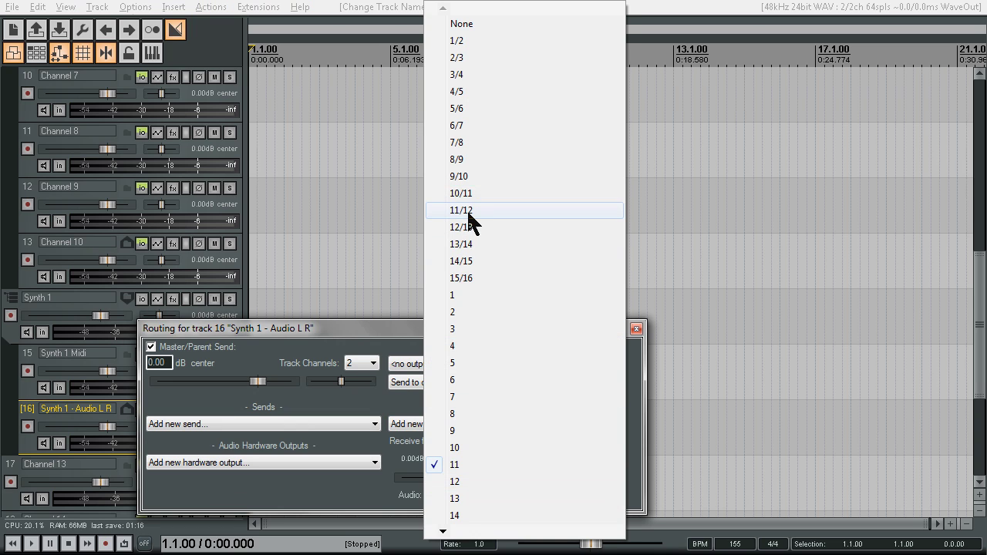
{"action": "left_click", "coordinate": [463, 209]}
{"action": "left_click", "coordinate": [455, 495]}
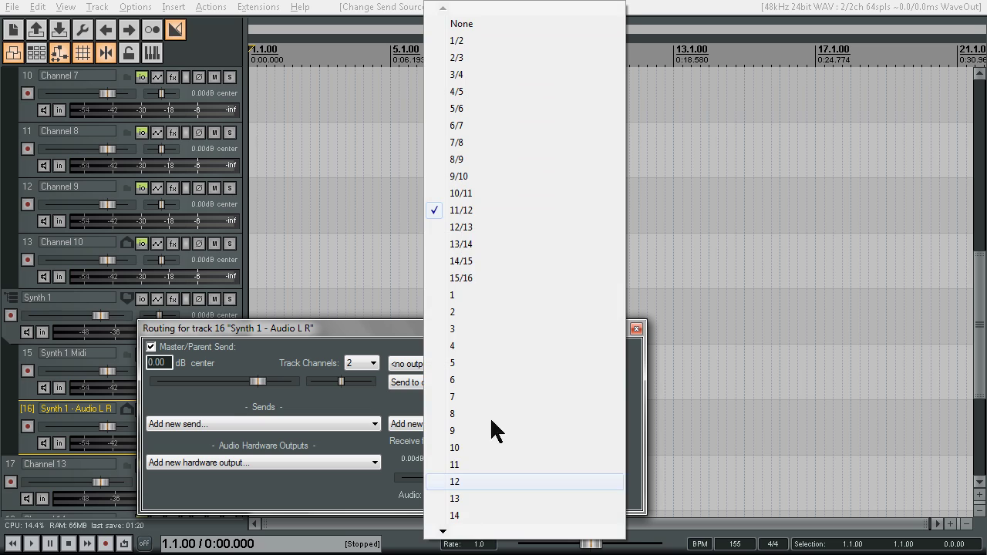
{"action": "left_click", "coordinate": [467, 210]}
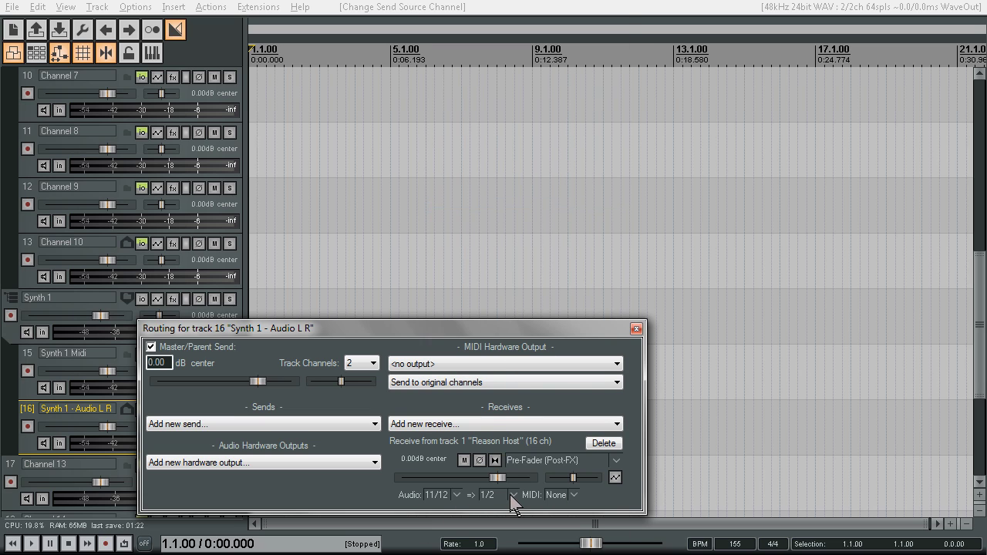
{"action": "left_click", "coordinate": [636, 331]}
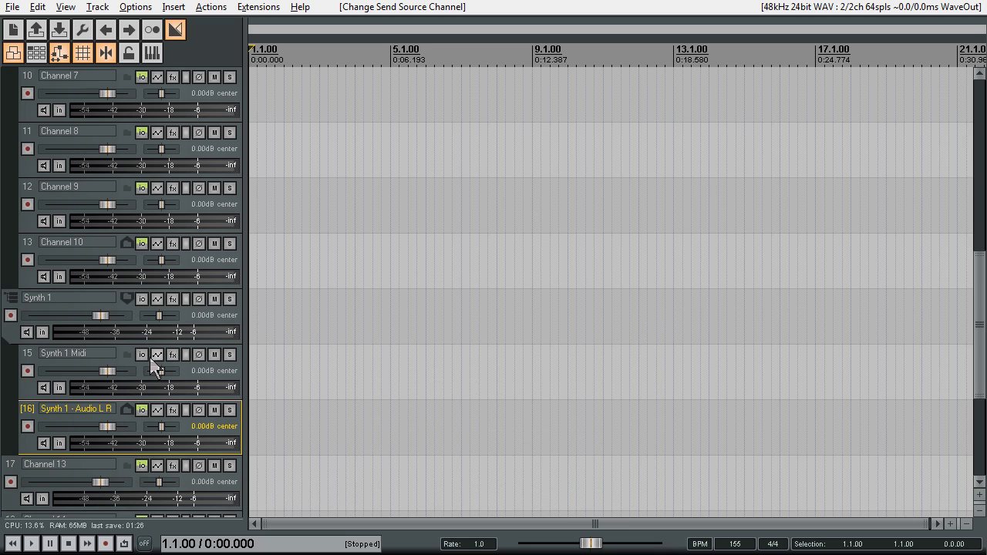
Add a send from the Synth 1 Midi track to Reason Host with its audio source set to None
{"action": "left_click", "coordinate": [142, 355]}
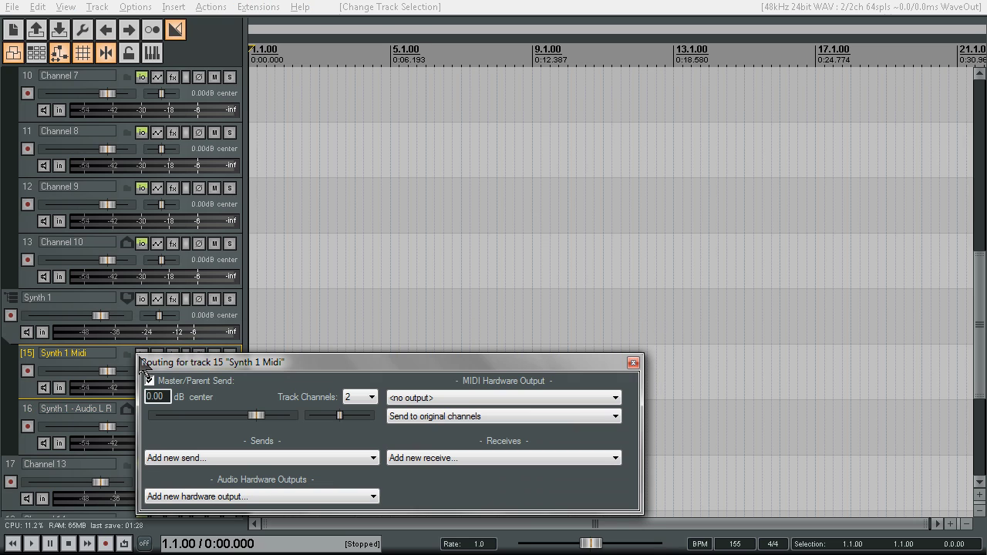
{"action": "left_click", "coordinate": [271, 457]}
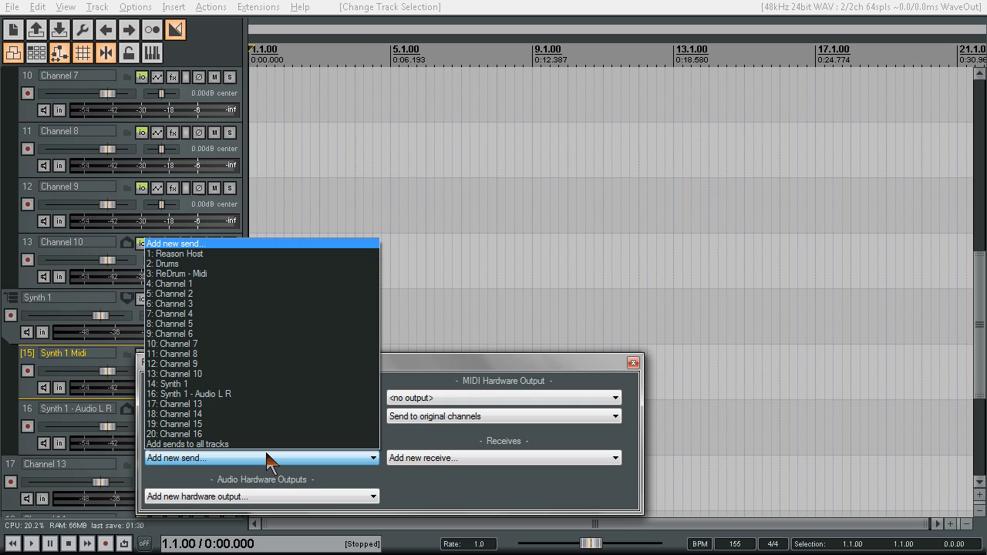
{"action": "left_click", "coordinate": [185, 253]}
{"action": "left_click", "coordinate": [202, 456]}
{"action": "left_click", "coordinate": [213, 379]}
Set the Reason Host send on Synth 1 Midi to route all MIDI channels to channel 2 and close the routing
{"action": "left_click", "coordinate": [334, 451]}
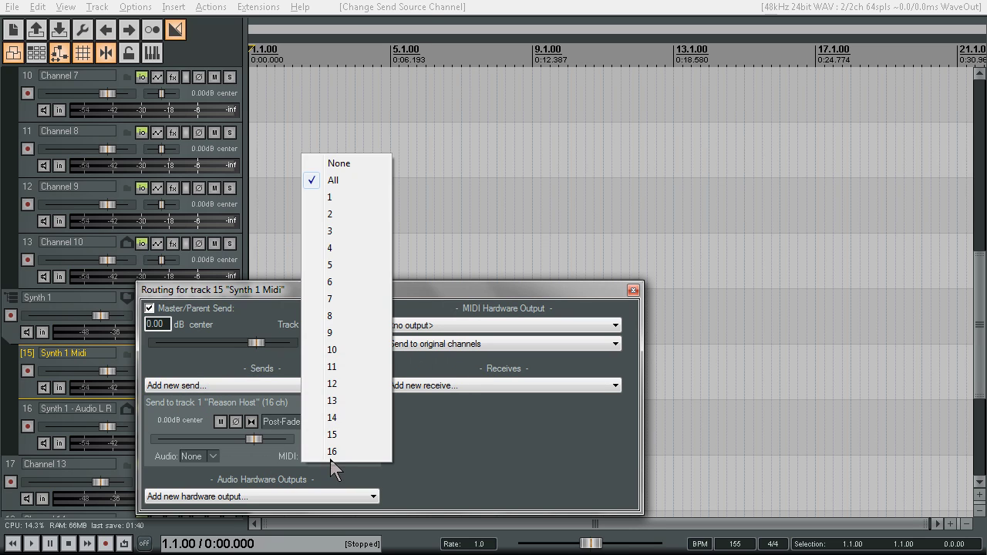
{"action": "left_click", "coordinate": [333, 457]}
{"action": "left_click", "coordinate": [374, 456]}
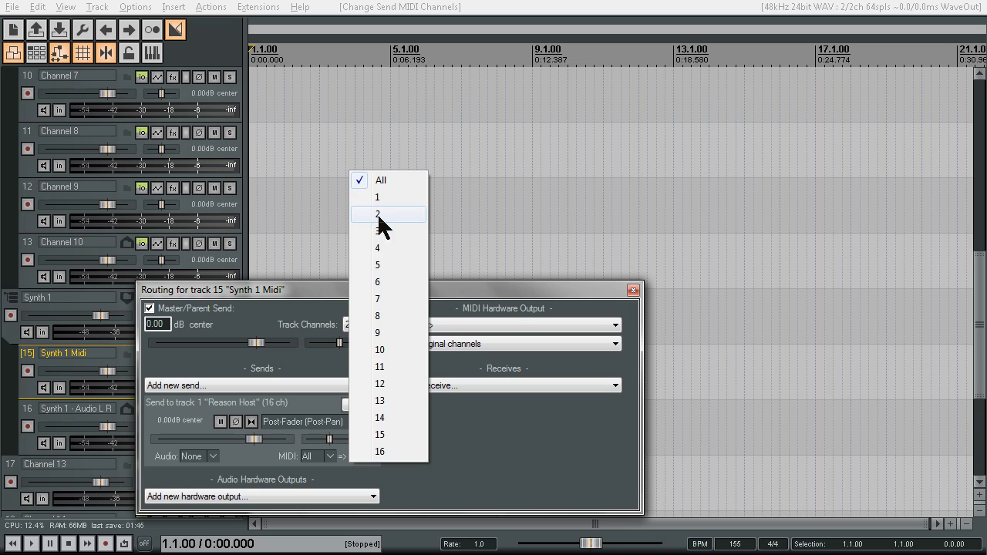
{"action": "left_click", "coordinate": [377, 213]}
{"action": "left_click", "coordinate": [633, 291]}
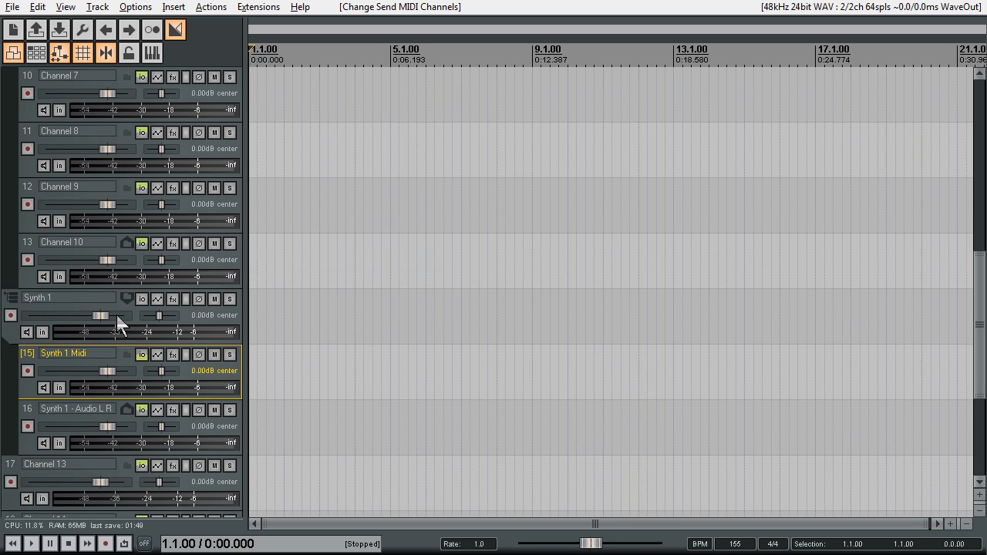
Set the Synth 1 folder track to Record: disable (input monitoring only), record-arm it and turn on input monitoring
{"action": "right_click", "coordinate": [10, 317]}
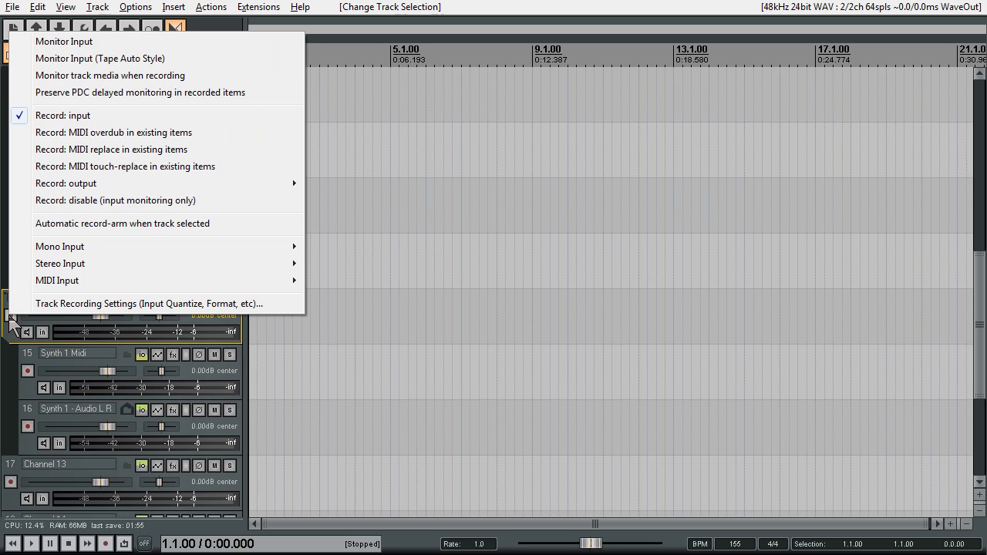
{"action": "left_click", "coordinate": [69, 200]}
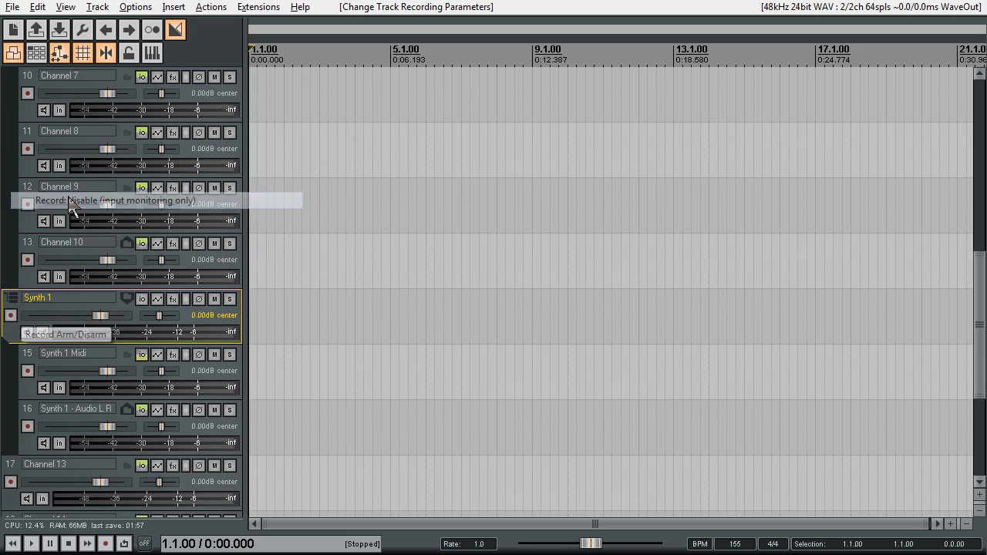
{"action": "left_click", "coordinate": [10, 315]}
{"action": "left_click", "coordinate": [41, 332]}
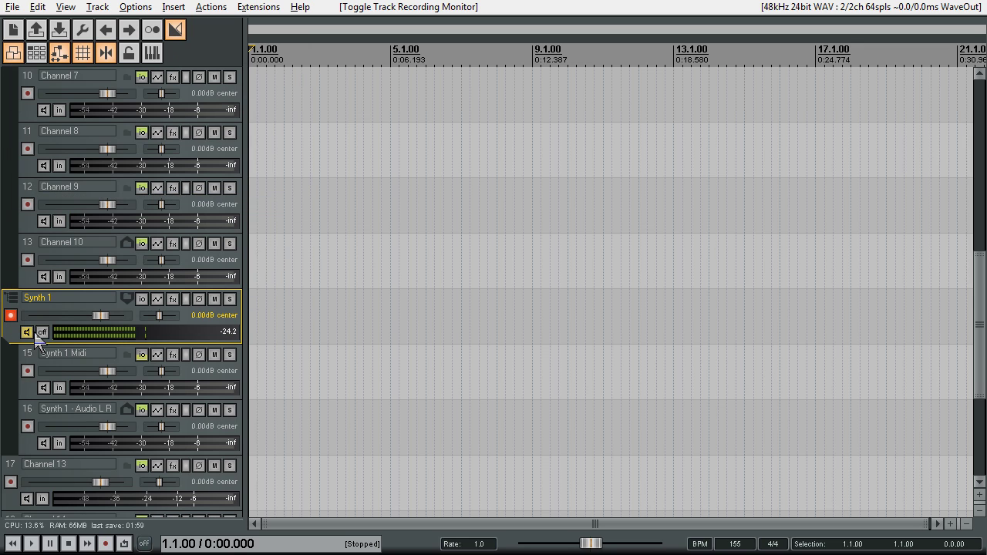
Set the Synth 1 folder track's MIDI input to Virtual MIDI keyboard, Channel 16
{"action": "right_click", "coordinate": [76, 341]}
{"action": "mouse_move", "coordinate": [231, 300]}
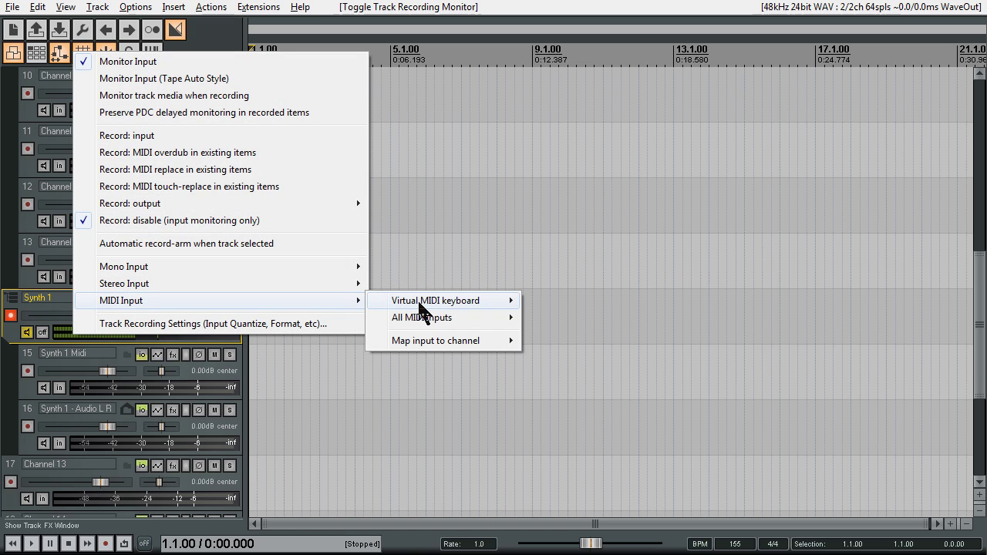
{"action": "mouse_move", "coordinate": [440, 309]}
{"action": "left_click", "coordinate": [547, 298]}
{"action": "right_click", "coordinate": [72, 333]}
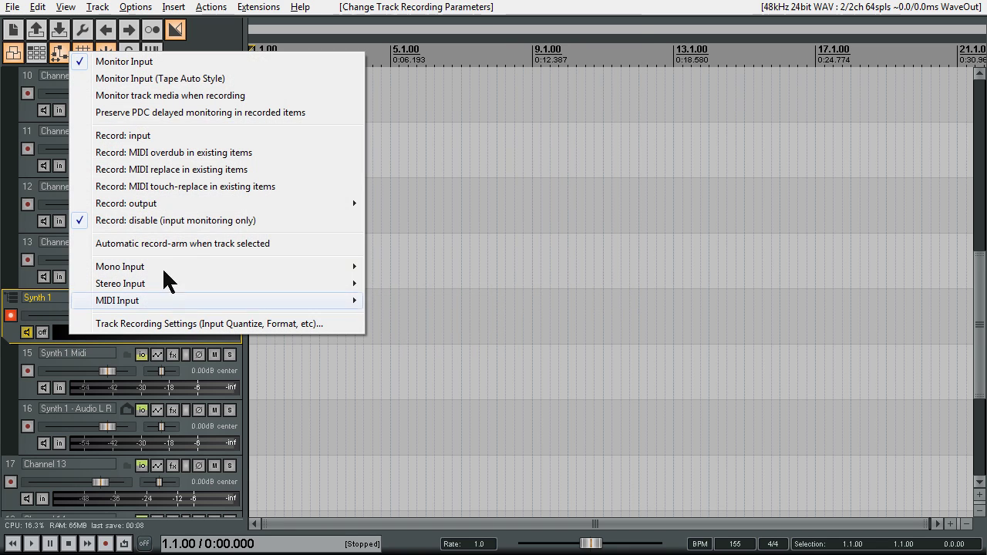
{"action": "mouse_move", "coordinate": [341, 303]}
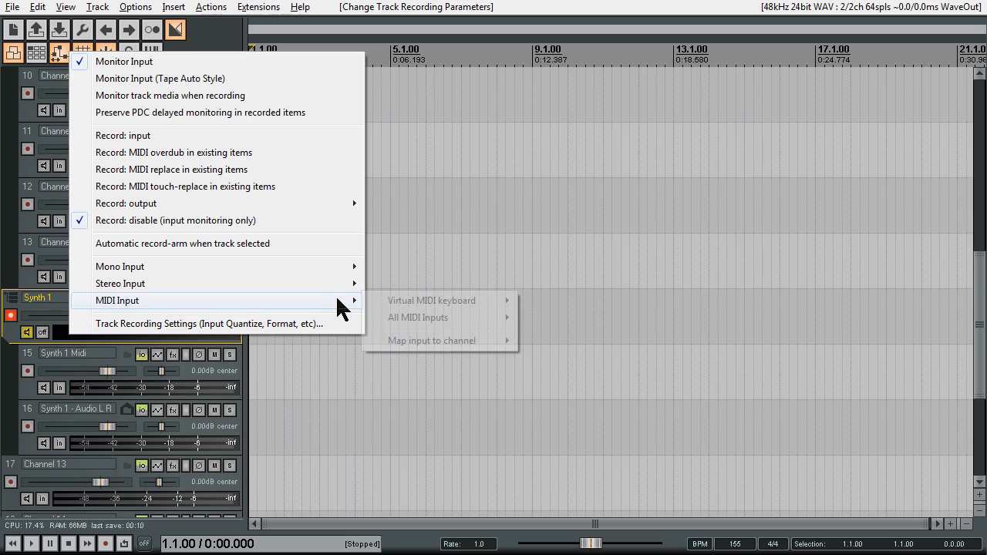
{"action": "mouse_move", "coordinate": [479, 303]}
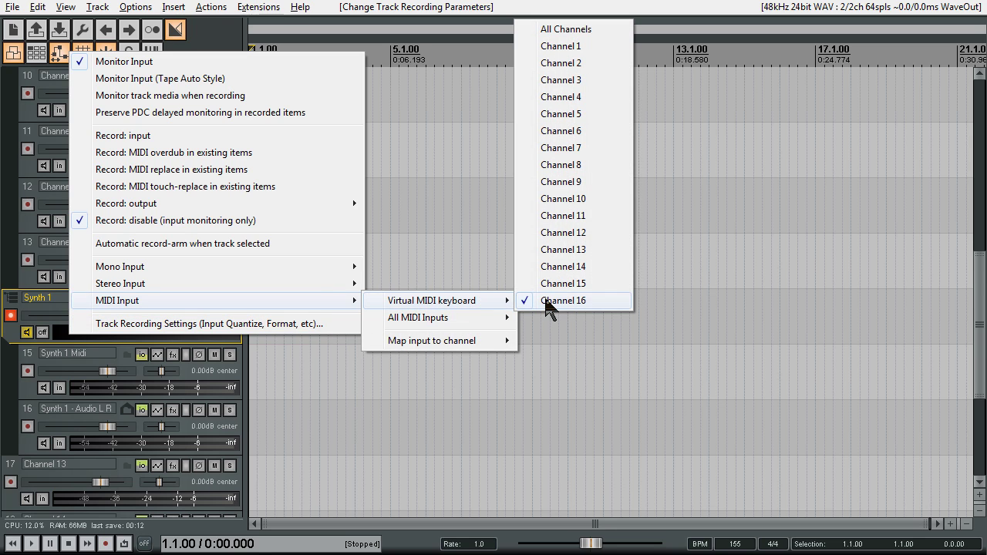
{"action": "left_click", "coordinate": [549, 358]}
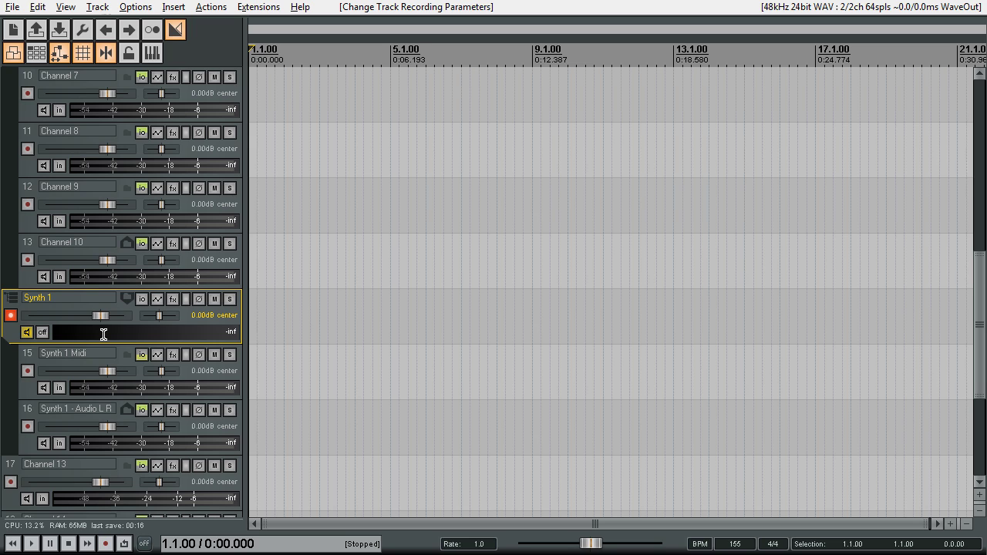
Record-arm the Synth 1 Midi track with input monitoring on and its MIDI input set to Virtual MIDI keyboard, Channel 1
{"action": "left_click", "coordinate": [27, 370]}
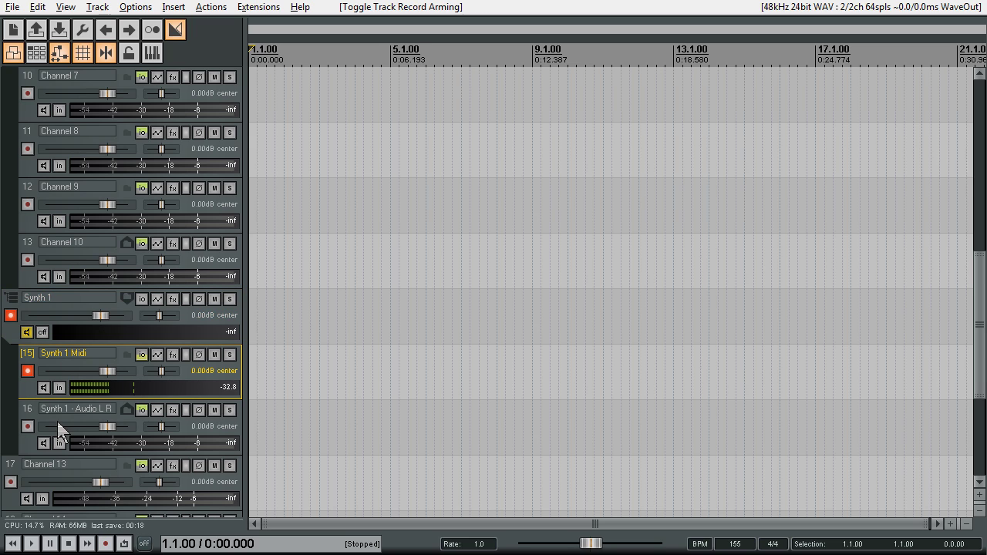
{"action": "right_click", "coordinate": [124, 392]}
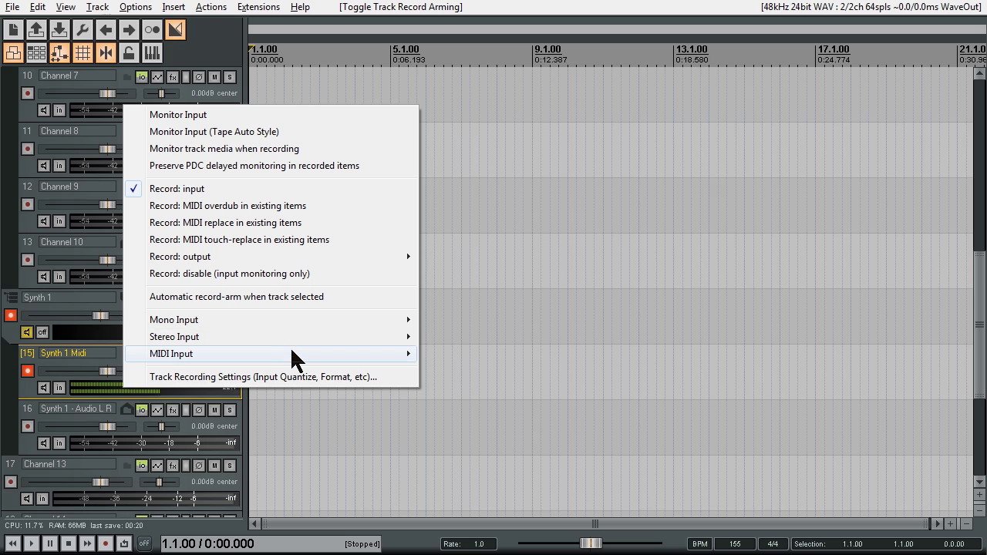
{"action": "mouse_move", "coordinate": [306, 359]}
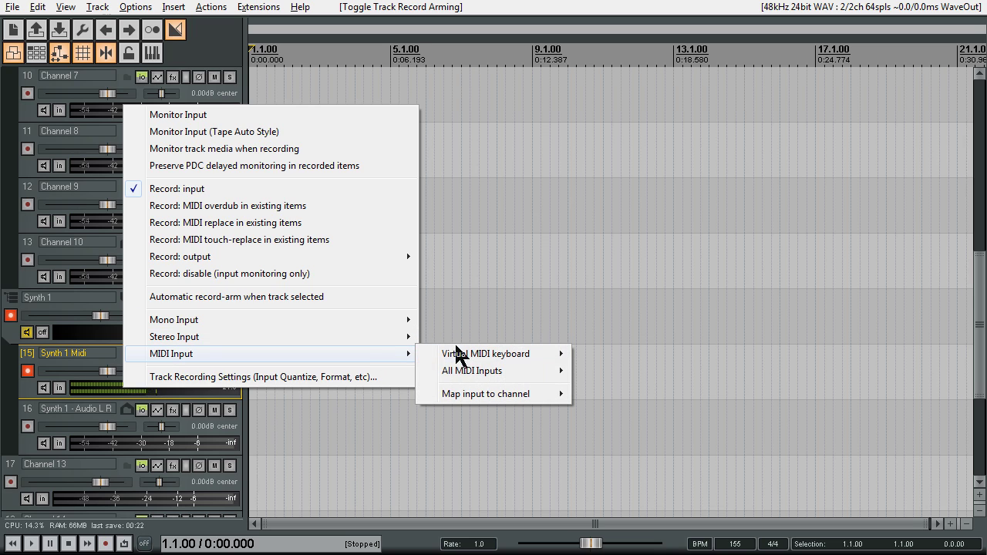
{"action": "mouse_move", "coordinate": [516, 351]}
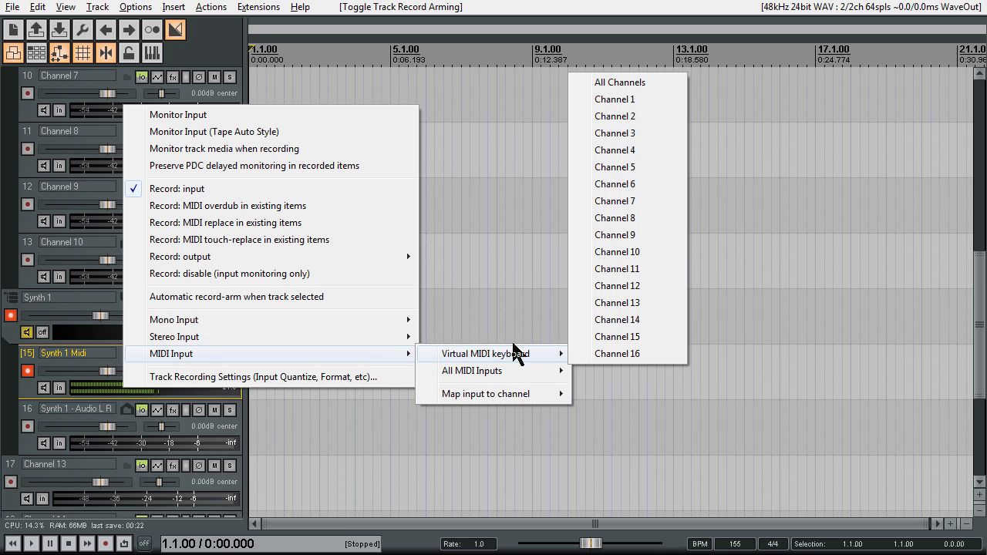
{"action": "left_click", "coordinate": [639, 100]}
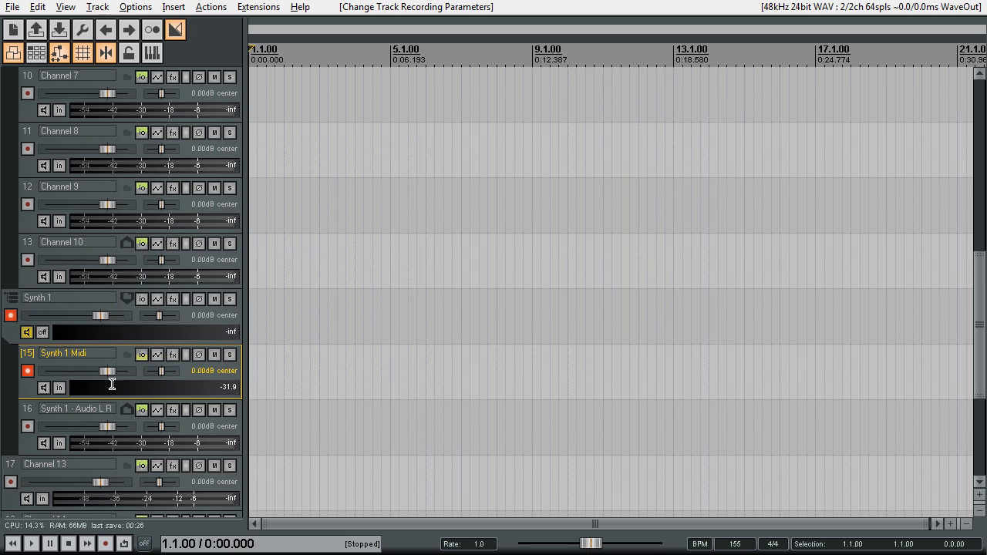
{"action": "left_click", "coordinate": [44, 388]}
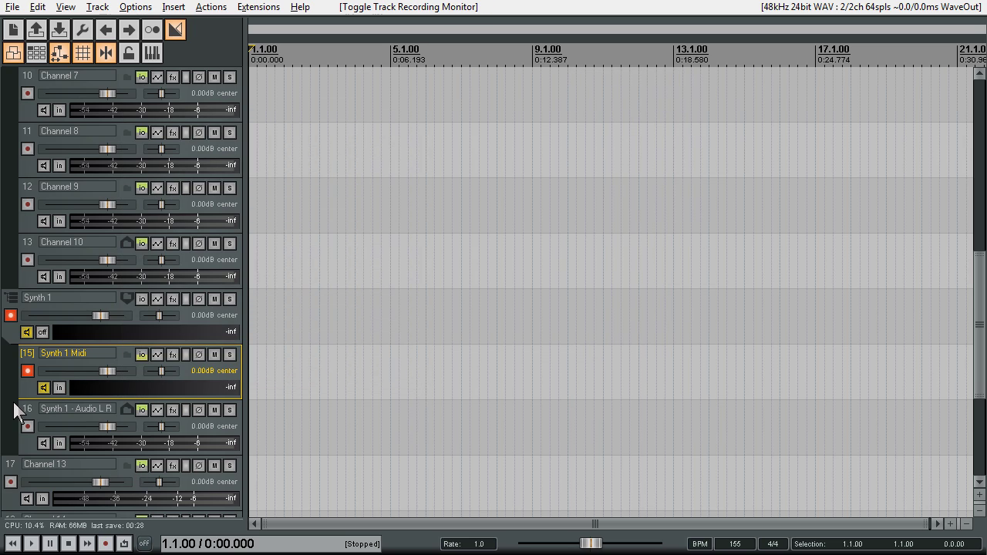
Check the Synth 1 Midi track's MIDI input, keeping Virtual MIDI keyboard Channel 1 selected
{"action": "scroll", "coordinate": [121, 285], "scroll_direction": "up", "scroll_amount": 4}
{"action": "scroll", "coordinate": [146, 312], "scroll_direction": "down", "scroll_amount": 8}
{"action": "scroll", "coordinate": [146, 313], "scroll_direction": "up", "scroll_amount": 2}
{"action": "left_click", "coordinate": [73, 278]}
{"action": "mouse_move", "coordinate": [118, 329]}
{"action": "mouse_move", "coordinate": [255, 329]}
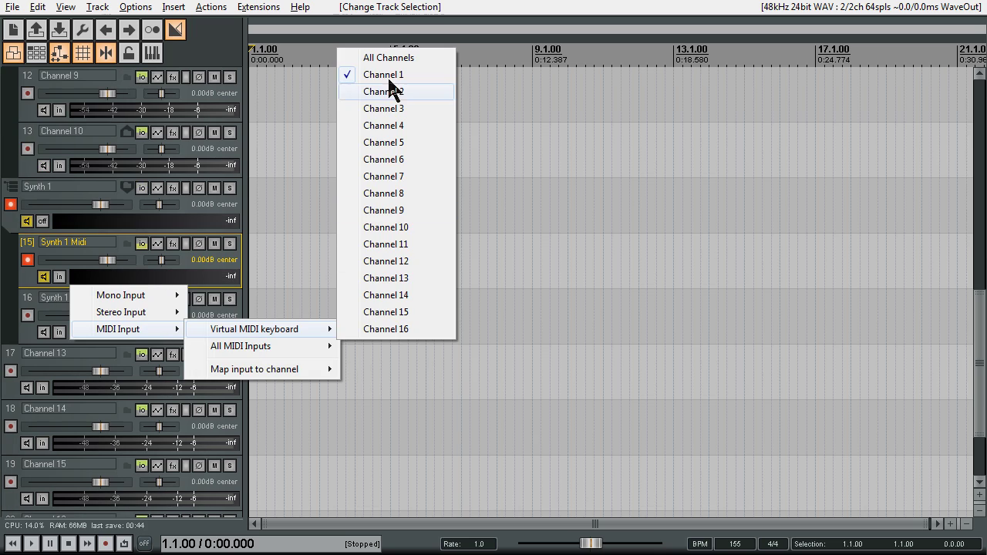
{"action": "left_click", "coordinate": [396, 76]}
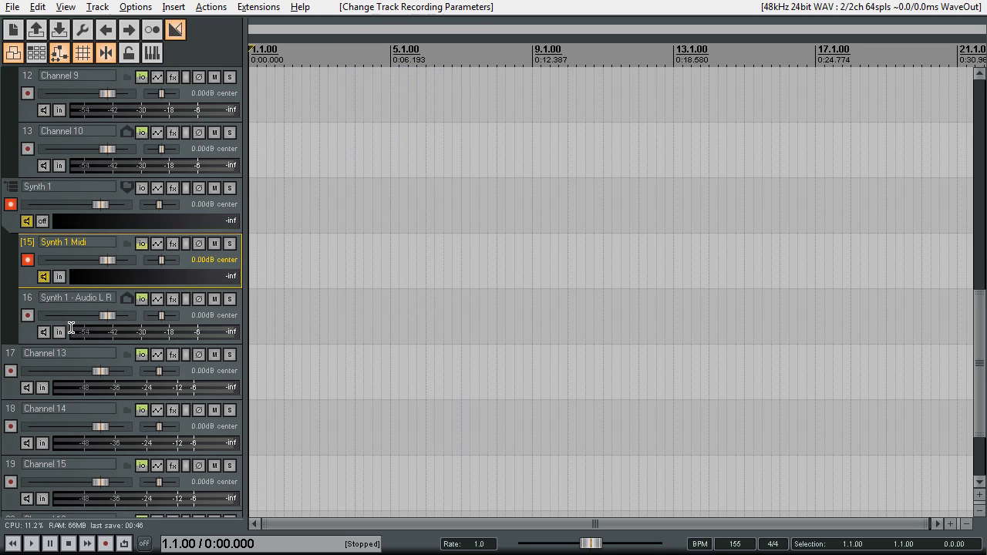
In the Reason Host track's ReWire settings, route MIDI send Channel 2 to NN-XT 1 (Bus 5 Chan 2)
{"action": "left_click_drag", "start_coordinate": [31, 286], "coordinate": [20, 326]}
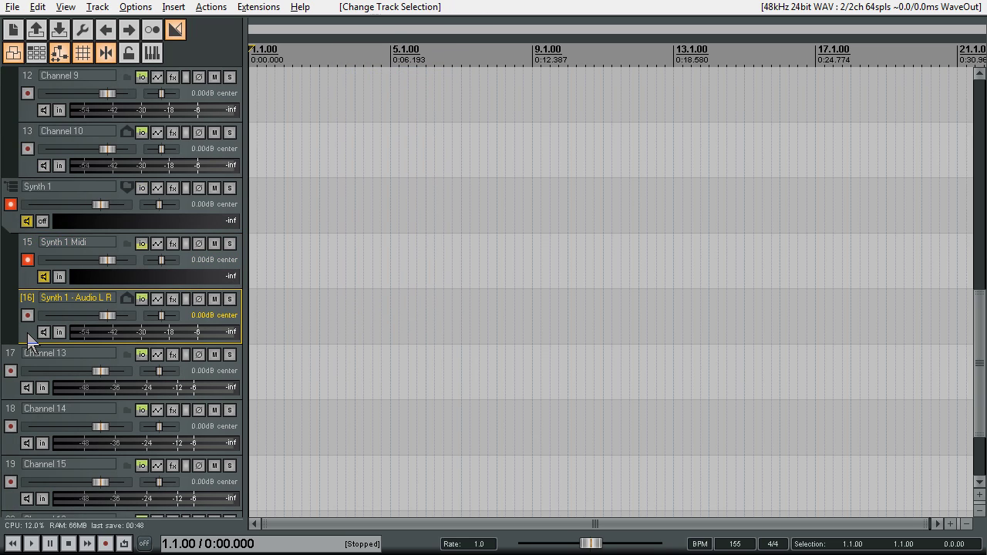
{"action": "left_click", "coordinate": [35, 282]}
{"action": "scroll", "coordinate": [138, 278], "scroll_direction": "up", "scroll_amount": 5}
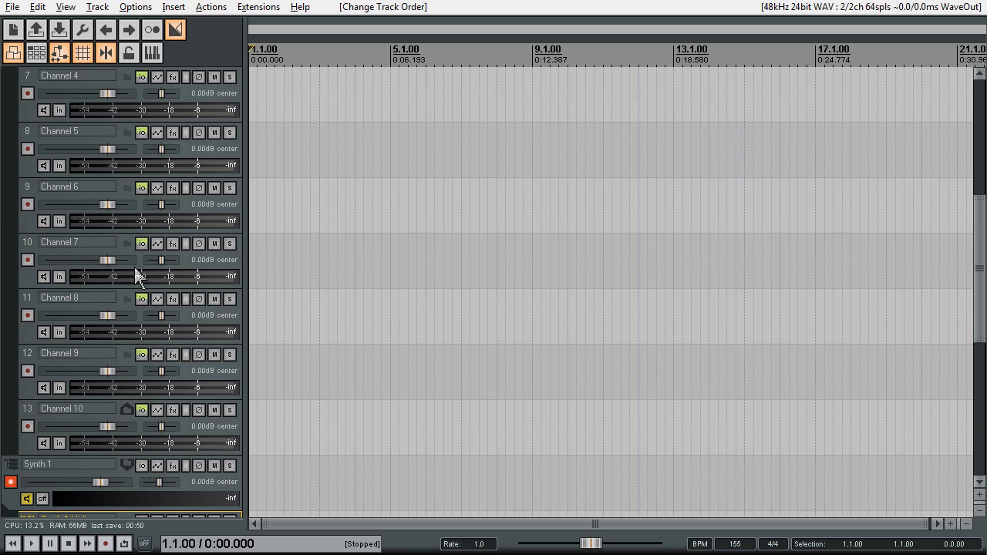
{"action": "scroll", "coordinate": [138, 277], "scroll_direction": "up", "scroll_amount": 5}
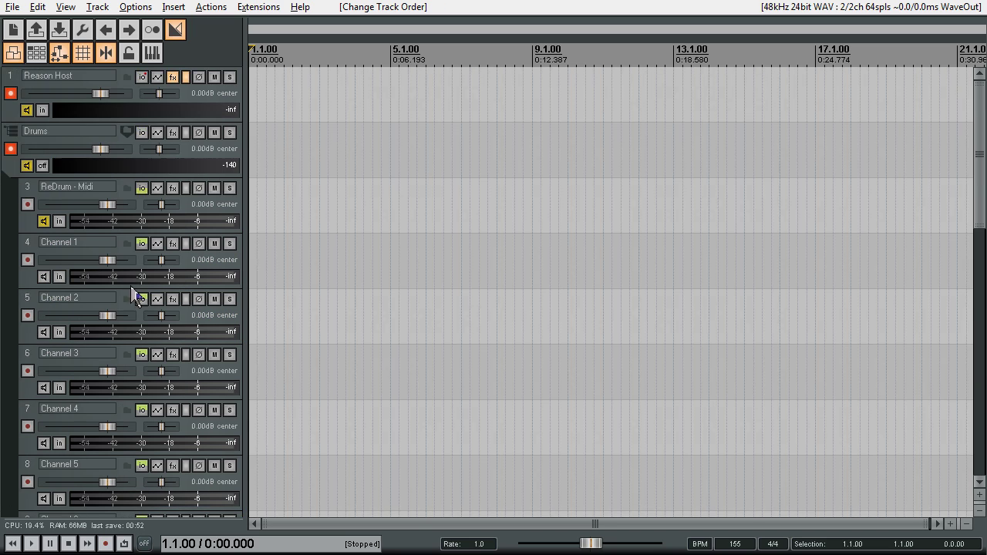
{"action": "left_click", "coordinate": [173, 78]}
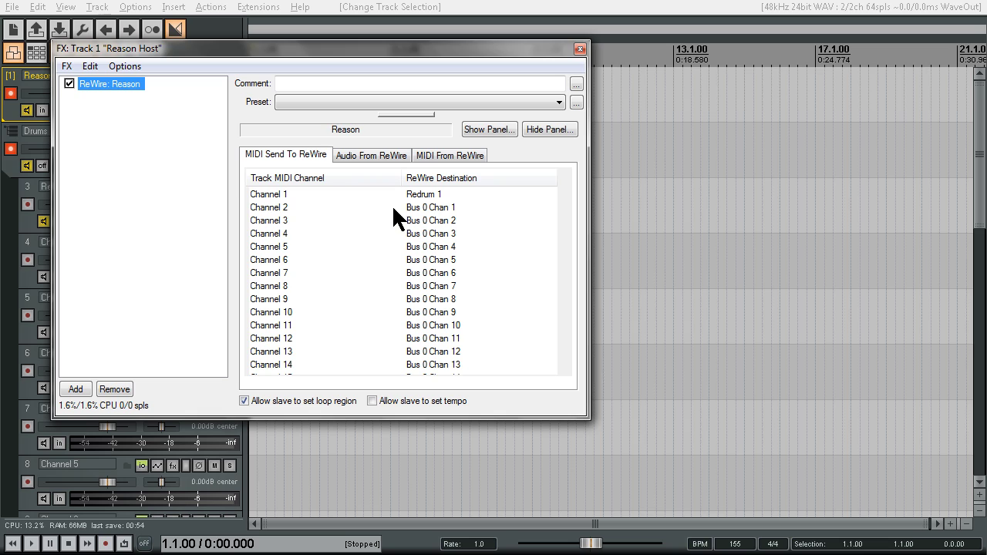
{"action": "left_click", "coordinate": [269, 209]}
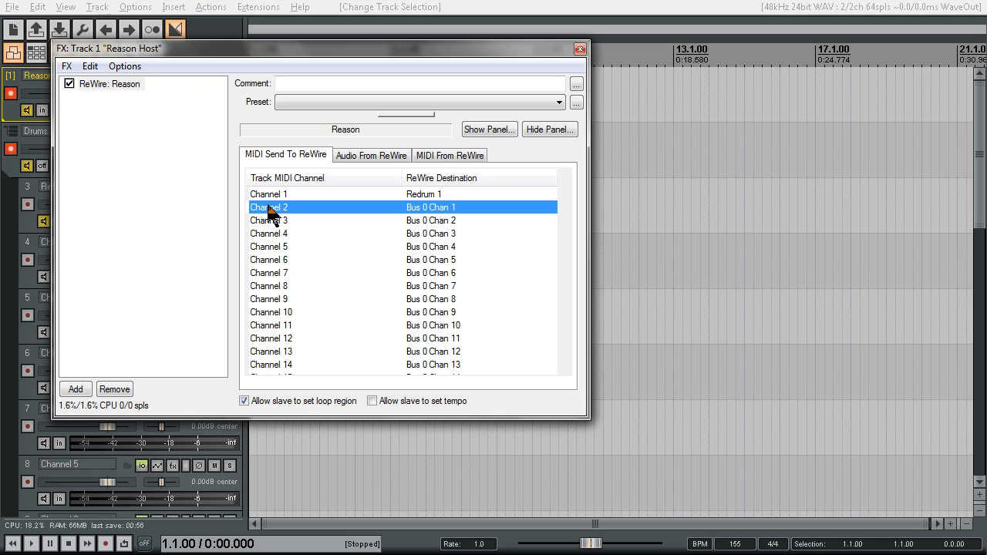
{"action": "left_click", "coordinate": [419, 216]}
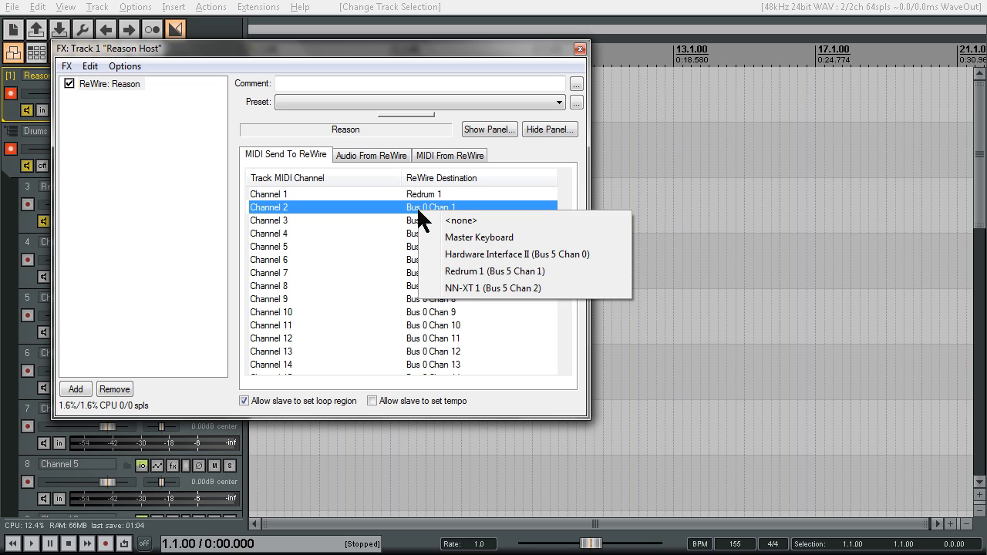
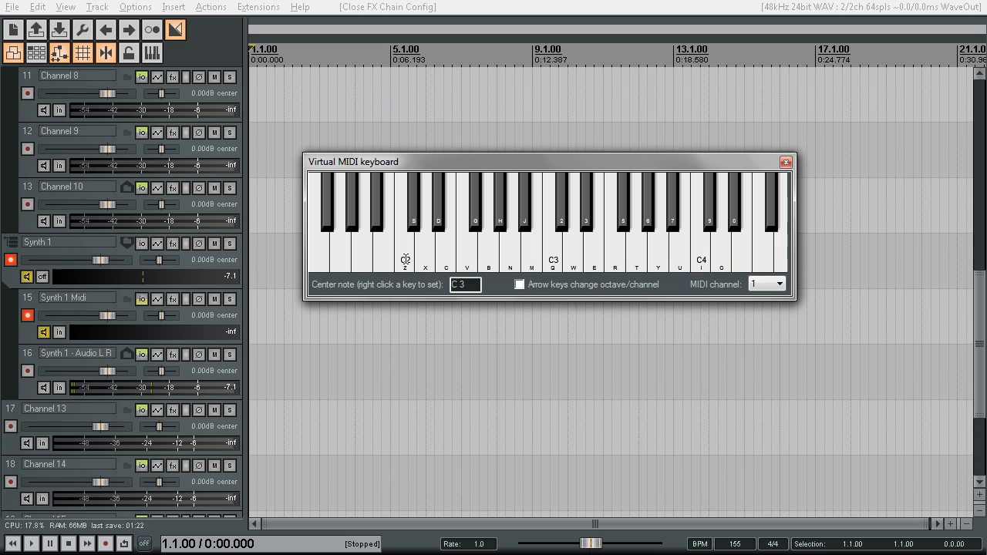
Delete the unused tracks Channel 13 through Channel 16
{"action": "scroll", "coordinate": [15, 424], "scroll_direction": "down", "scroll_amount": 2}
{"action": "scroll", "coordinate": [23, 401], "scroll_direction": "down", "scroll_amount": 1}
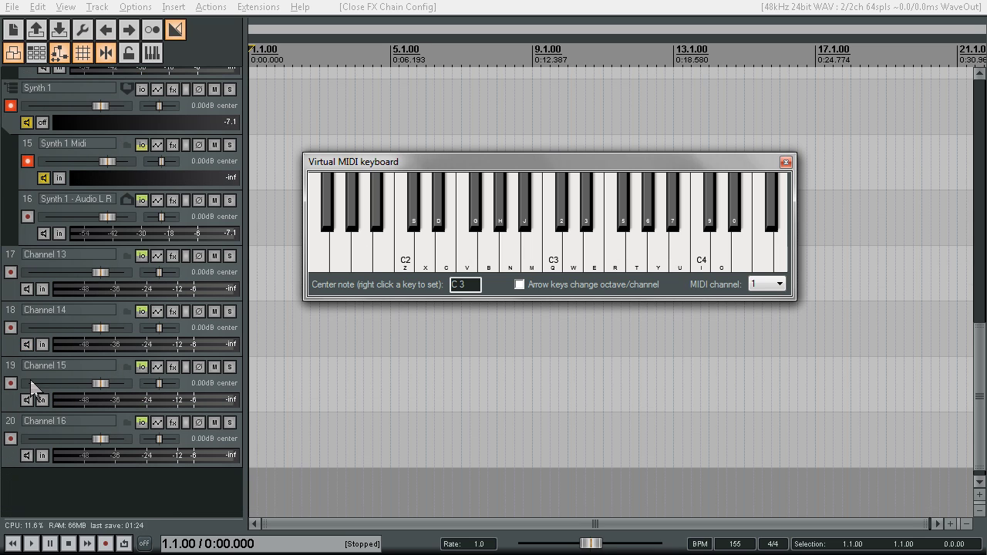
{"action": "left_click", "coordinate": [22, 291]}
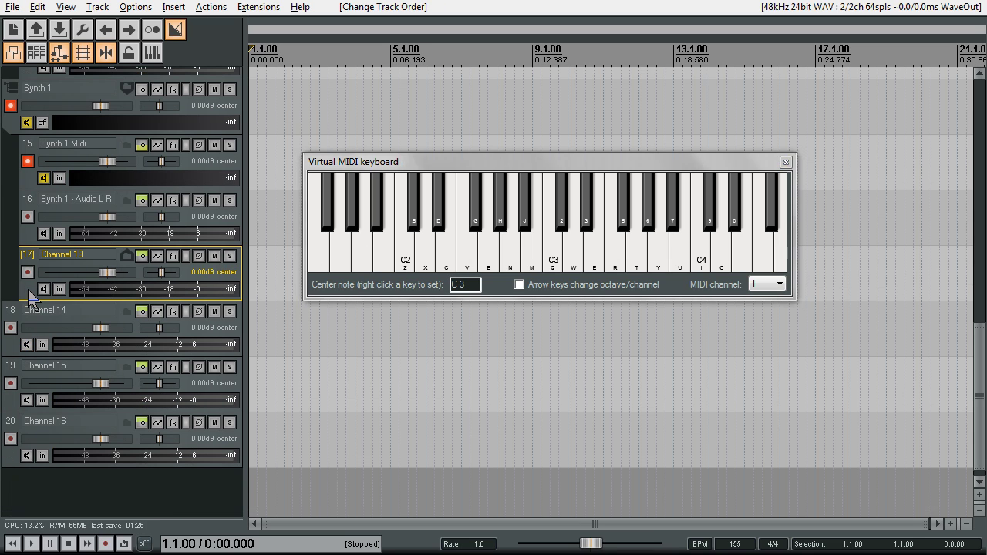
{"action": "left_click", "coordinate": [8, 458], "text": "shift"}
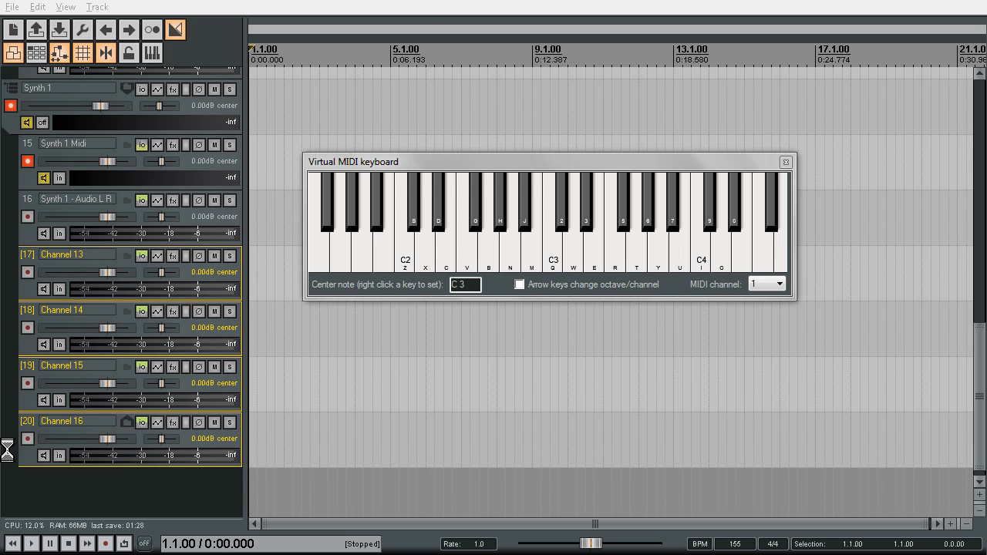
{"action": "key", "text": "Delete"}
{"action": "left_click", "coordinate": [476, 317]}
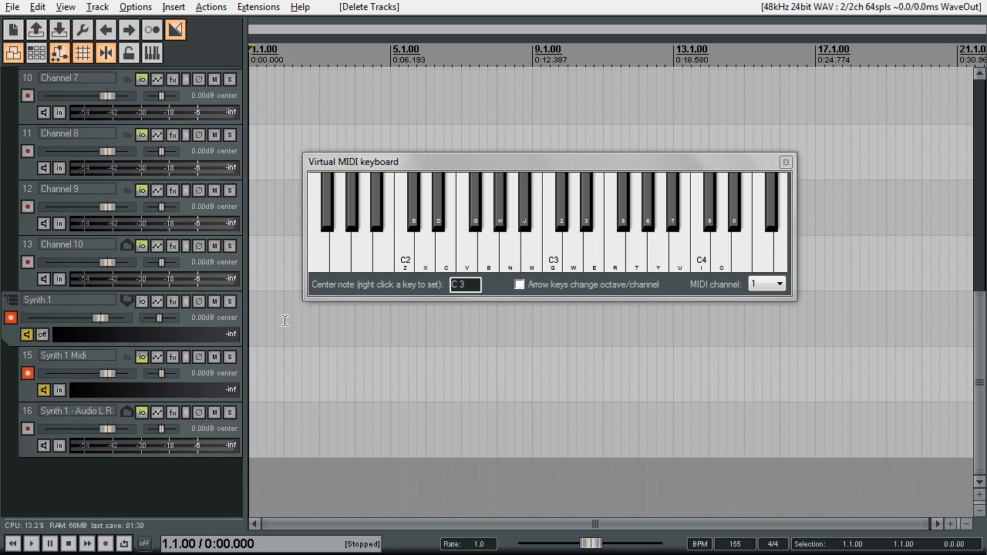
Duplicate the Synth 1 folder track together with its Midi and Audio L R child tracks
{"action": "left_click", "coordinate": [12, 327]}
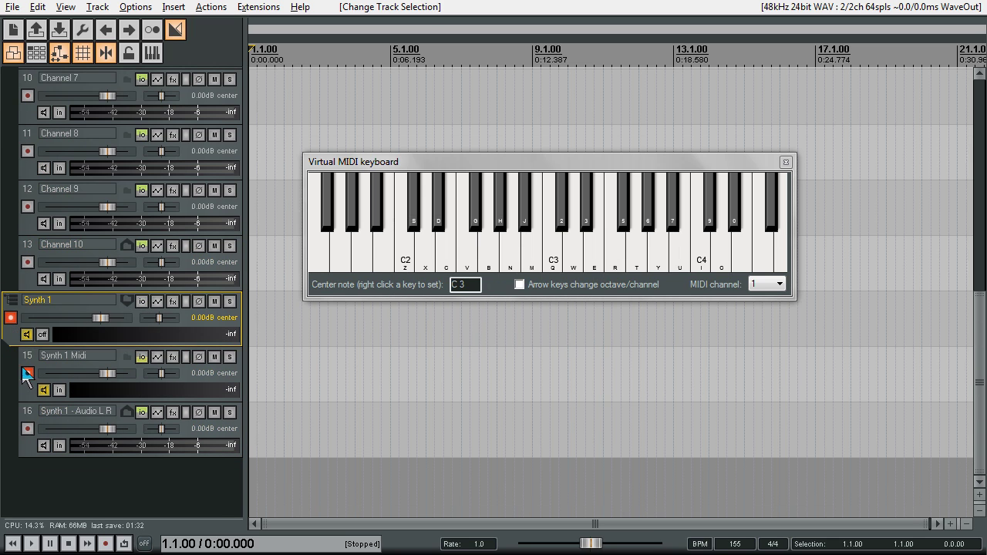
{"action": "left_click", "coordinate": [29, 441], "text": "shift"}
{"action": "key", "text": "ctrl+d"}
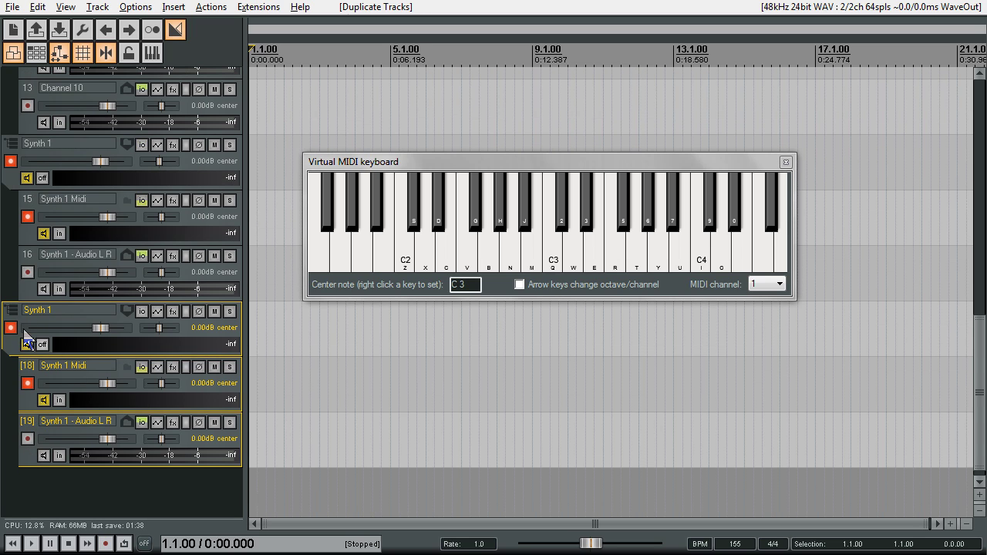
Rename the duplicated folder Synth 2 and its child tracks Synth 2 Midi and Synth 2 - Audio L R
{"action": "double_click", "coordinate": [77, 310]}
{"action": "key", "text": "End"}
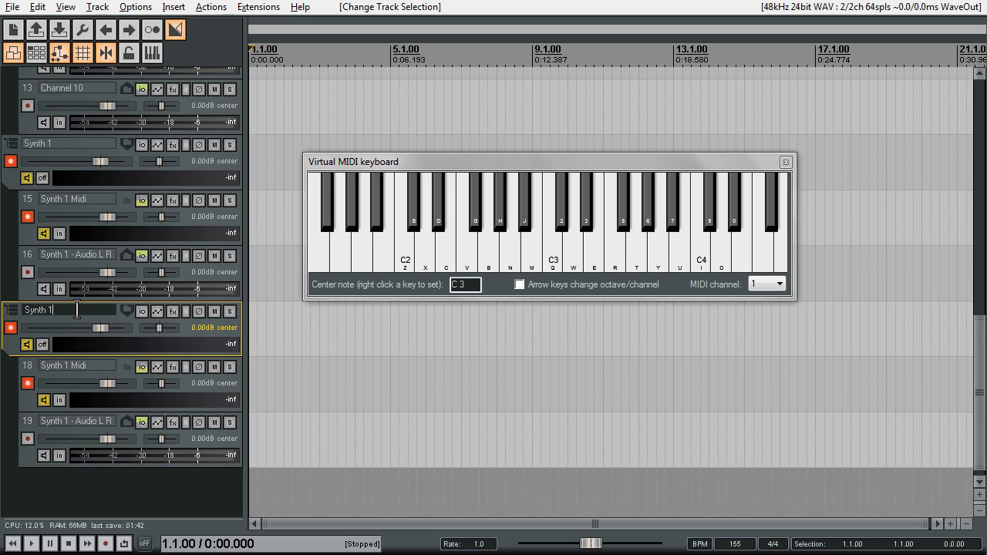
{"action": "type", "text": "2"}
{"action": "key", "text": "Tab"}
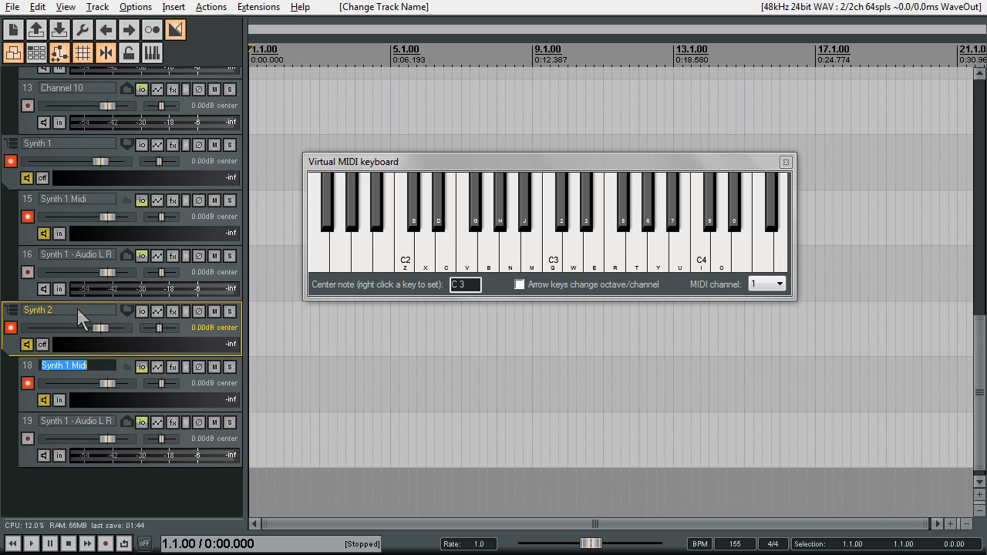
{"action": "key", "text": "End"}
{"action": "key", "text": "BackSpace"}
{"action": "type", "text": "2"}
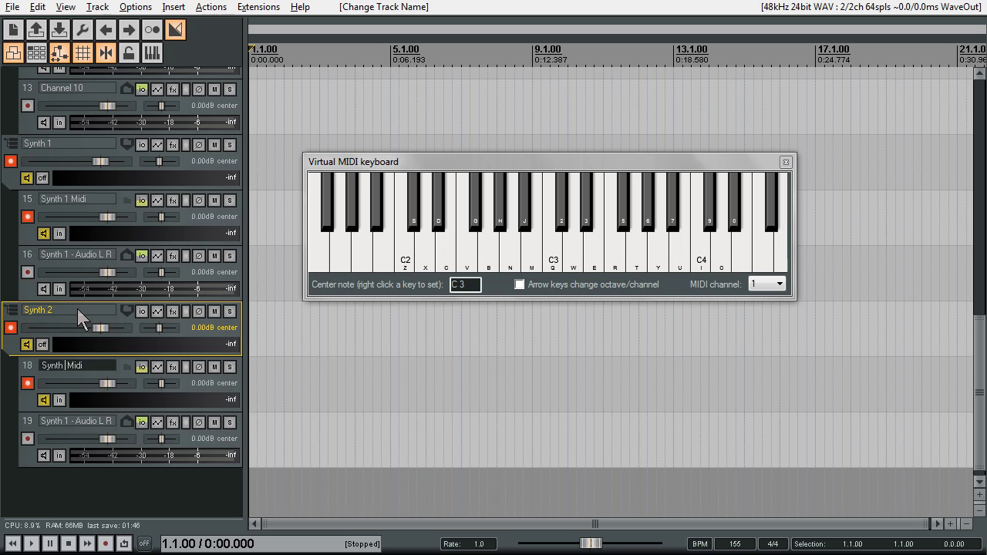
{"action": "key", "text": "Return"}
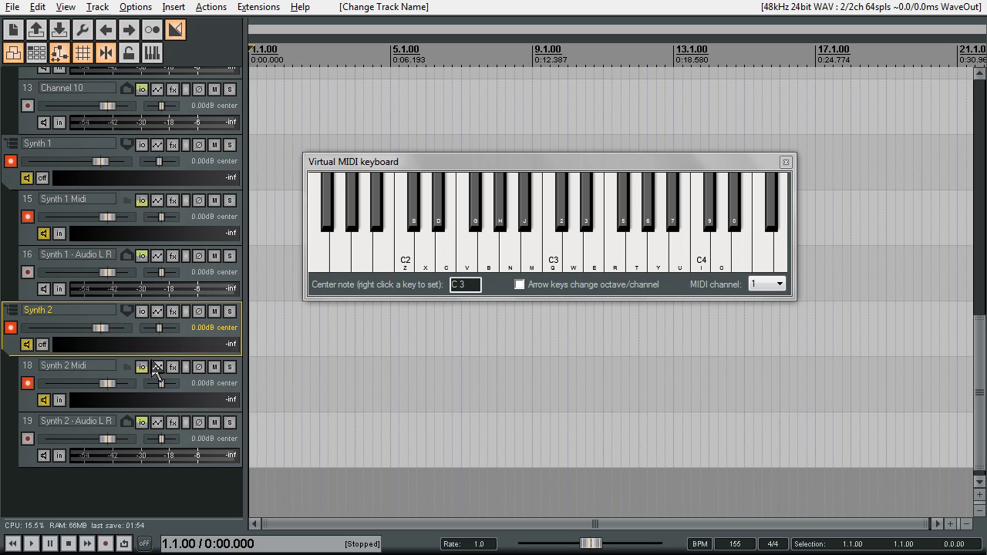
In the Synth 2 Midi track's routing, set the send to Reason Host to output on MIDI channel 3
{"action": "left_click", "coordinate": [147, 367]}
{"action": "left_click", "coordinate": [145, 367]}
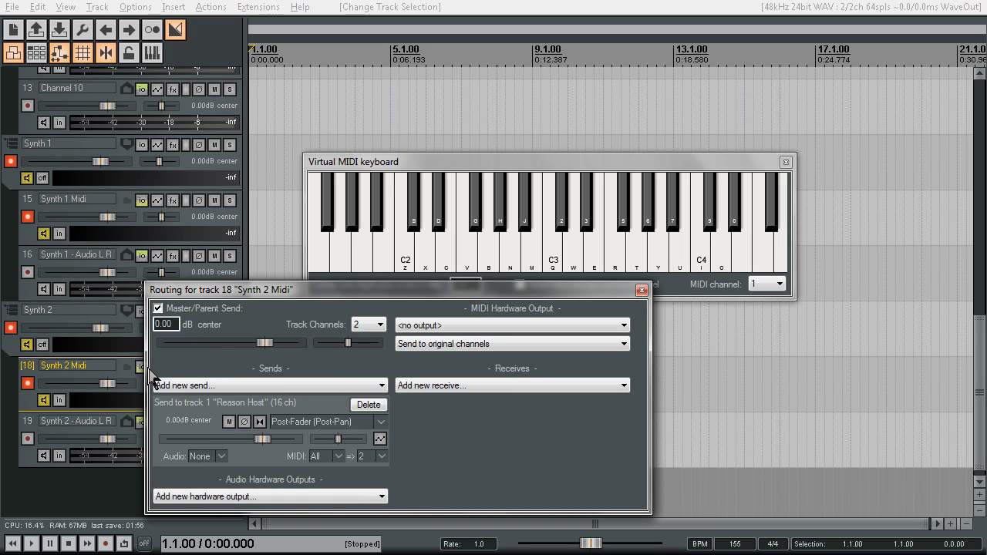
{"action": "left_click_drag", "start_coordinate": [293, 290], "coordinate": [321, 130]}
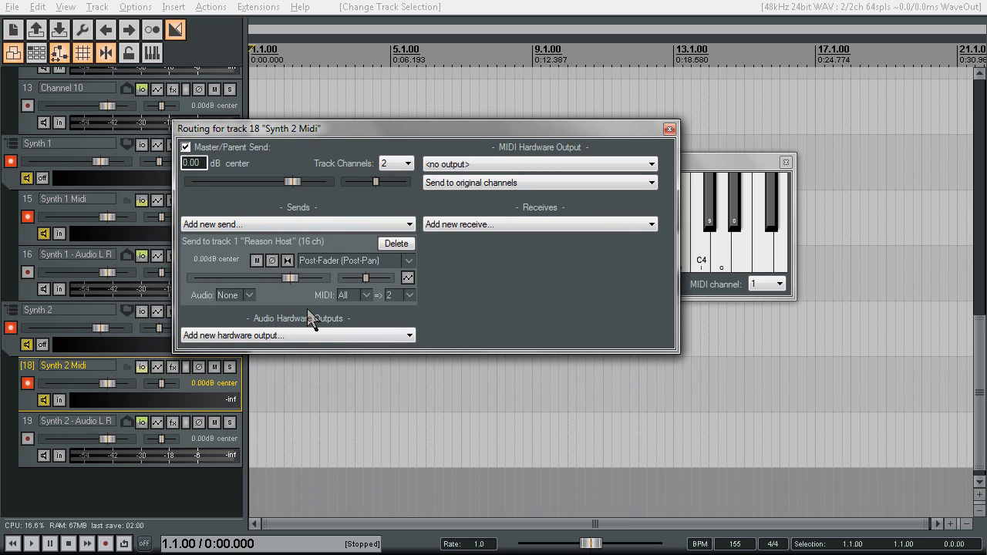
{"action": "left_click", "coordinate": [395, 296]}
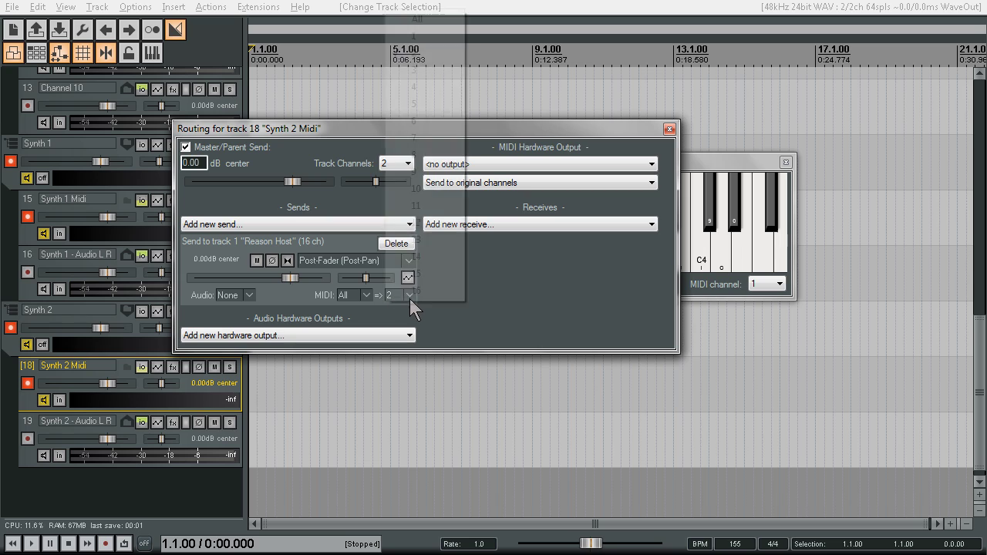
{"action": "left_click", "coordinate": [409, 292]}
{"action": "left_click", "coordinate": [397, 295]}
{"action": "left_click", "coordinate": [411, 72]}
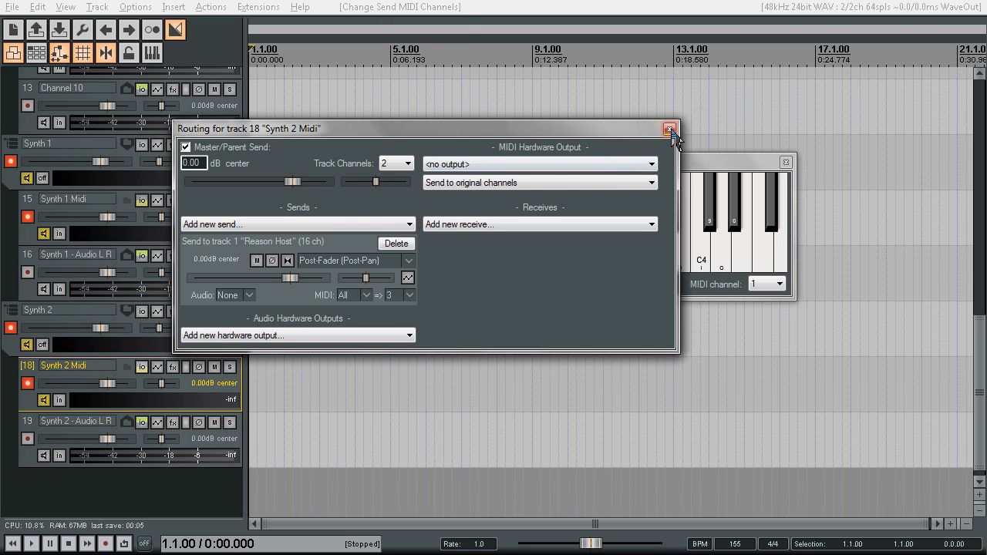
{"action": "left_click", "coordinate": [670, 128]}
In the Synth 2 - Audio L R track's routing, set the receive from Reason Host to source audio channels 13/14
{"action": "left_click", "coordinate": [143, 437]}
{"action": "left_click", "coordinate": [142, 424]}
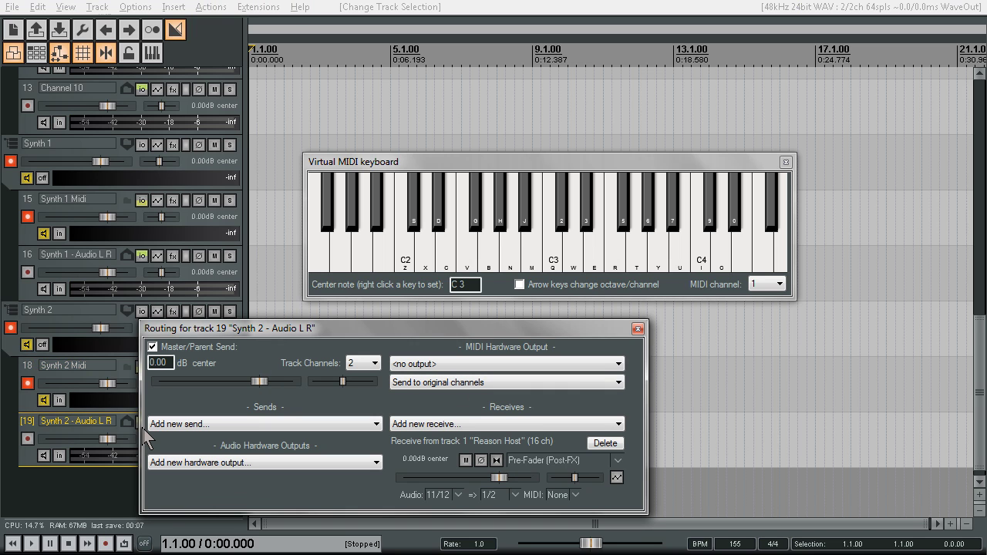
{"action": "left_click_drag", "start_coordinate": [495, 324], "coordinate": [476, 188]}
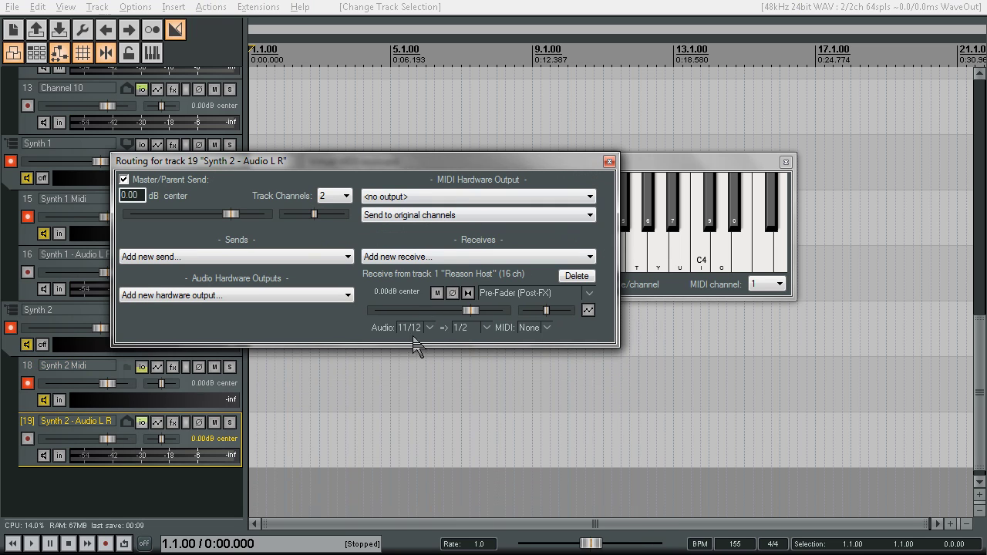
{"action": "left_click", "coordinate": [429, 328]}
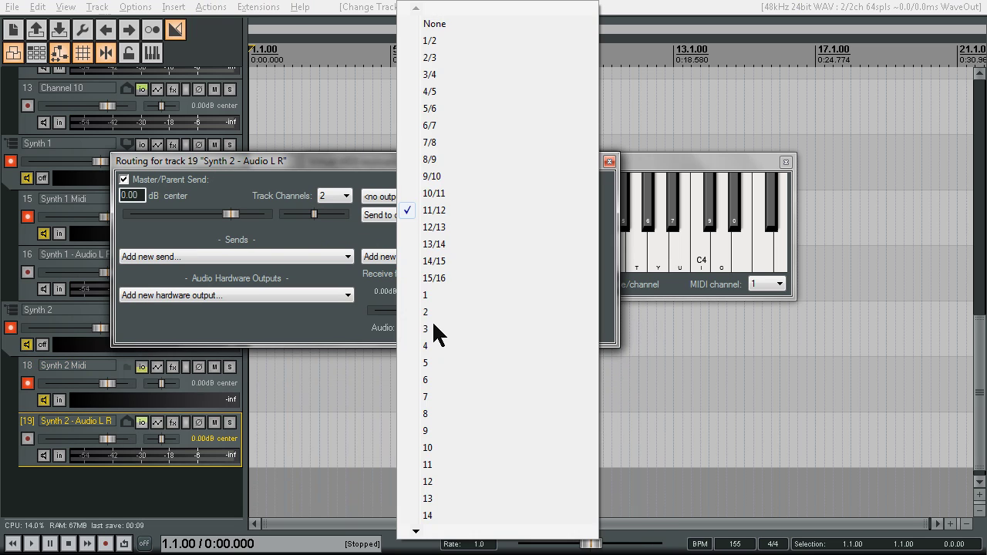
{"action": "left_click", "coordinate": [433, 245]}
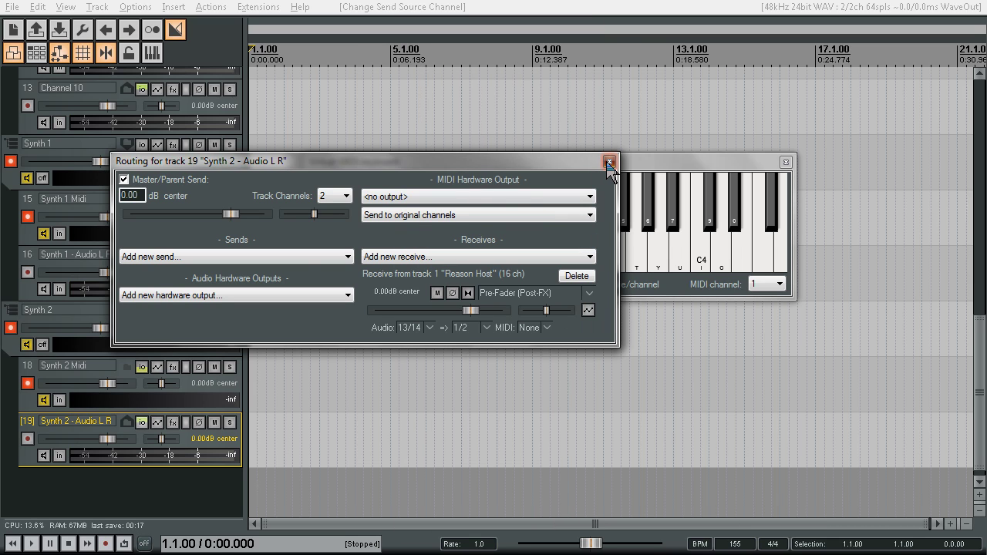
{"action": "left_click", "coordinate": [610, 163]}
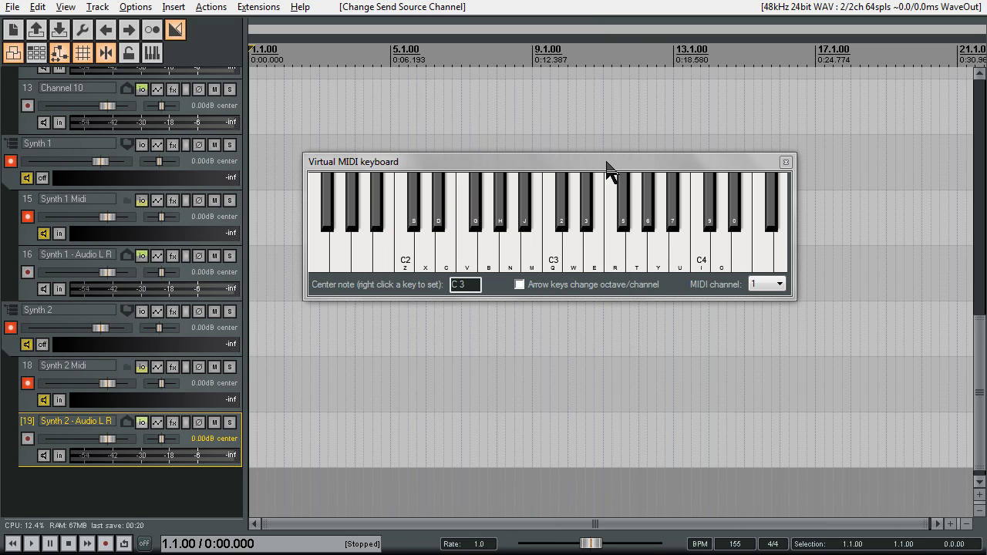
Close the virtual MIDI keyboard, switch to Reason and add a Thor Polysonic Synthesizer below the NN-XT
{"action": "left_click", "coordinate": [786, 162]}
{"action": "scroll", "coordinate": [94, 333], "scroll_direction": "up", "scroll_amount": 10}
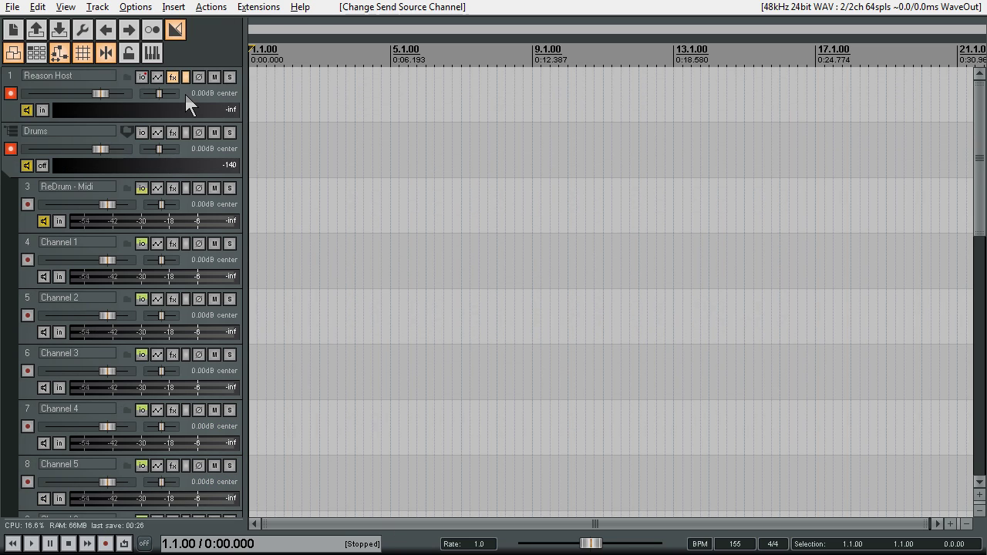
{"action": "key", "text": "alt+Tab"}
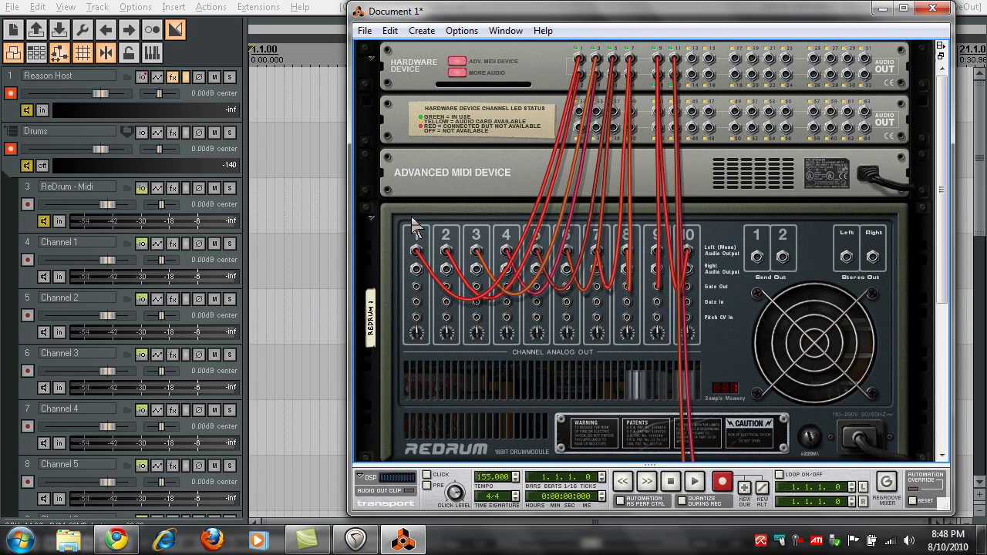
{"action": "key", "text": "Tab"}
{"action": "scroll", "coordinate": [478, 368], "scroll_direction": "down", "scroll_amount": 3}
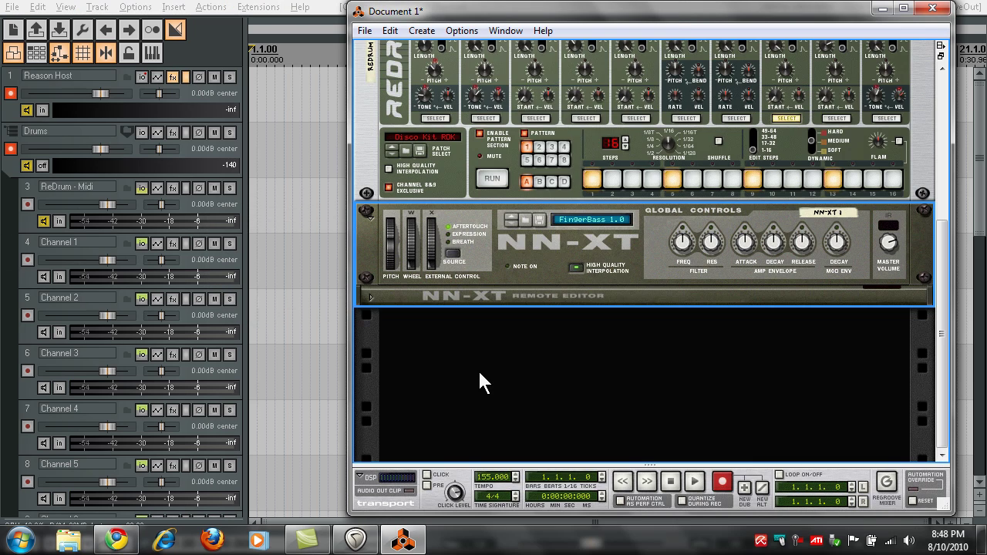
{"action": "right_click", "coordinate": [477, 378]}
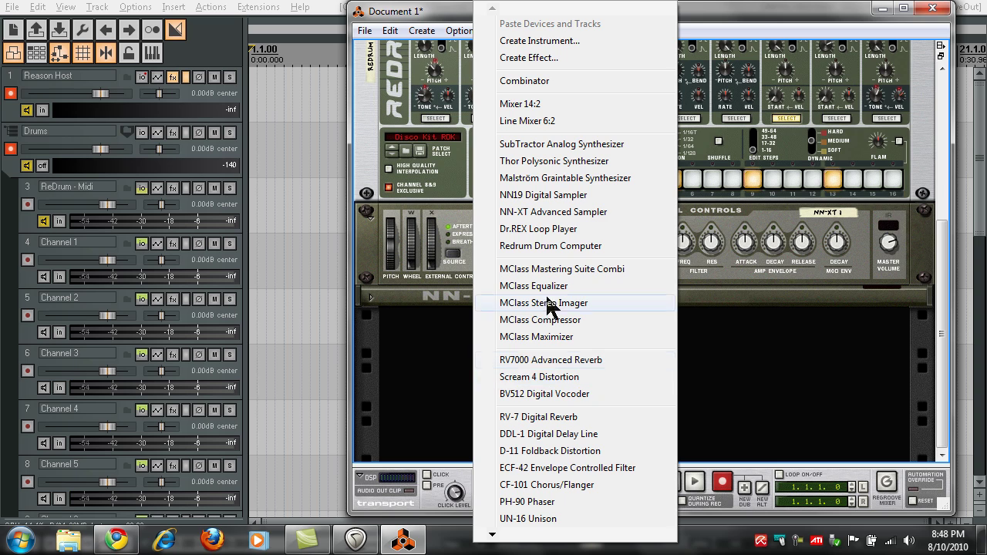
{"action": "left_click", "coordinate": [545, 163]}
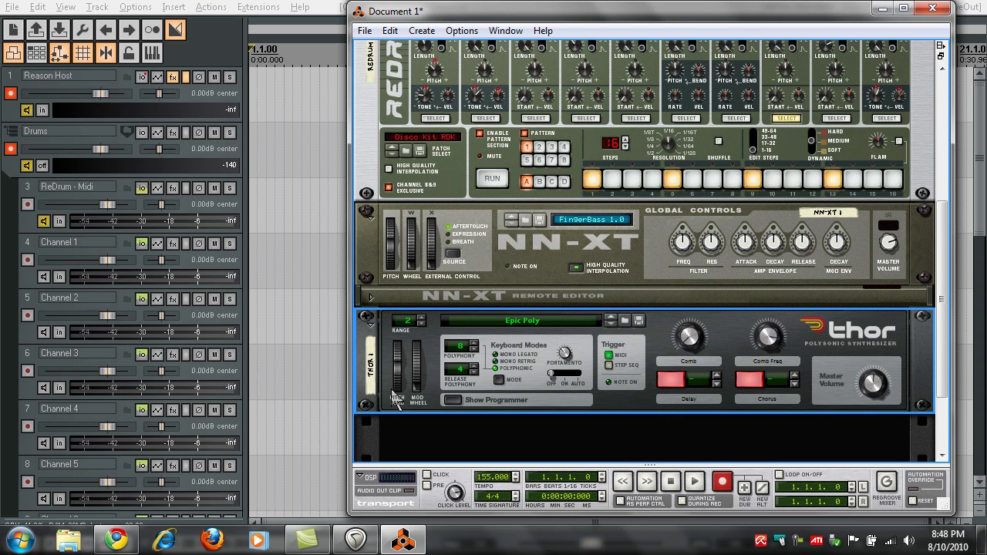
On the back of the rack, cable Thor's 1 Mono/Left and 2 Right outputs to hardware audio outputs 13 and 14
{"action": "key", "text": "Tab"}
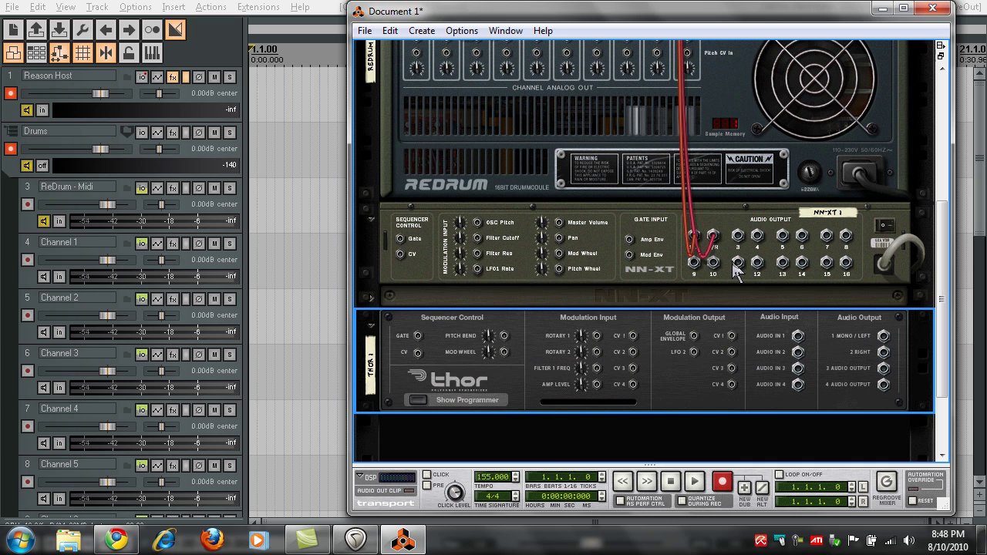
{"action": "left_click_drag", "start_coordinate": [884, 348], "coordinate": [693, 75]}
{"action": "scroll", "coordinate": [760, 162], "scroll_direction": "down", "scroll_amount": 3}
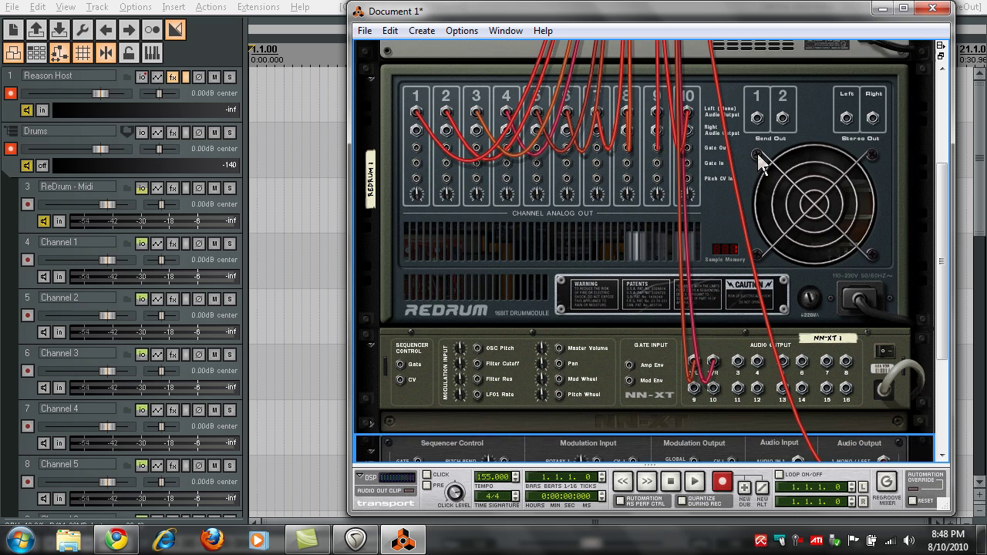
{"action": "scroll", "coordinate": [758, 156], "scroll_direction": "down", "scroll_amount": 1}
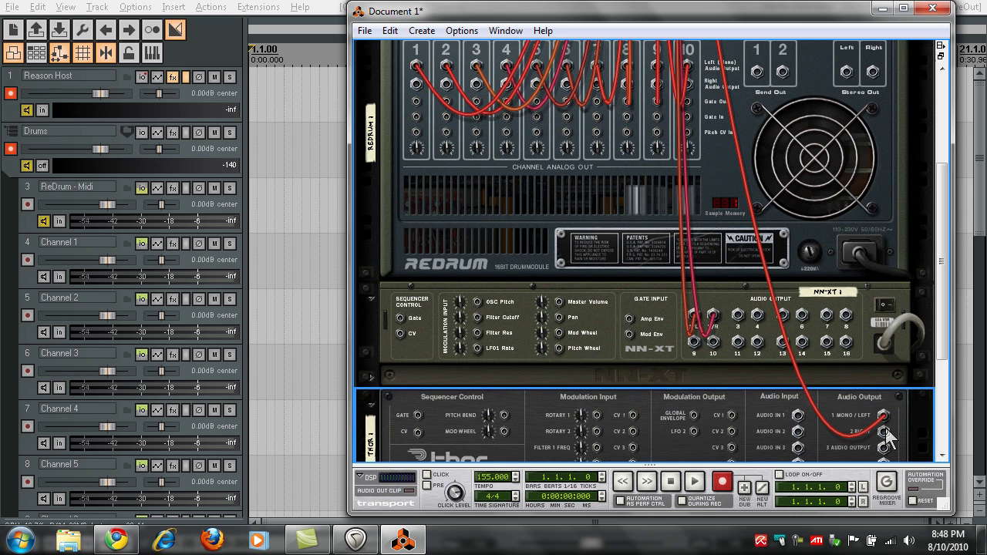
{"action": "left_click_drag", "start_coordinate": [884, 431], "coordinate": [674, 128]}
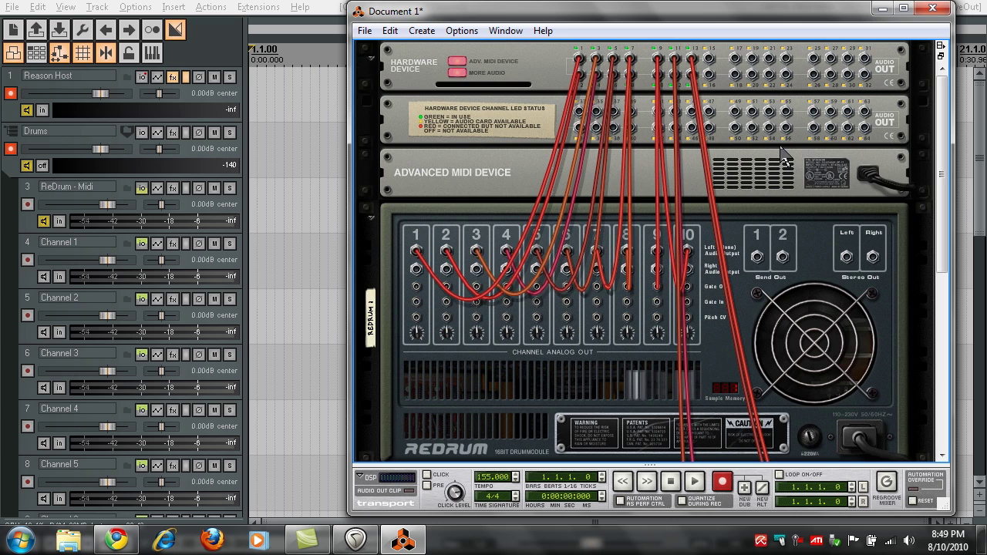
{"action": "scroll", "coordinate": [666, 212], "scroll_direction": "down", "scroll_amount": 6}
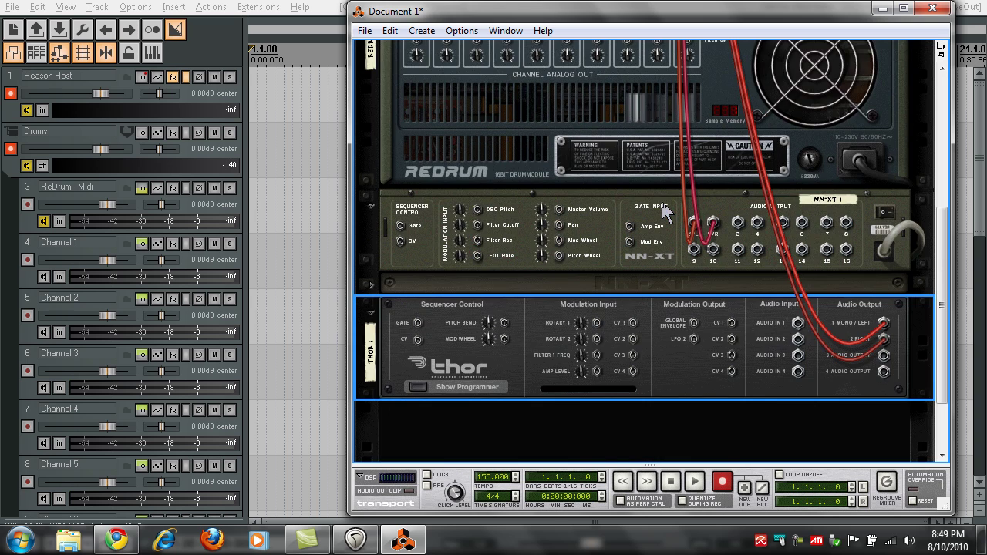
{"action": "key", "text": "Tab"}
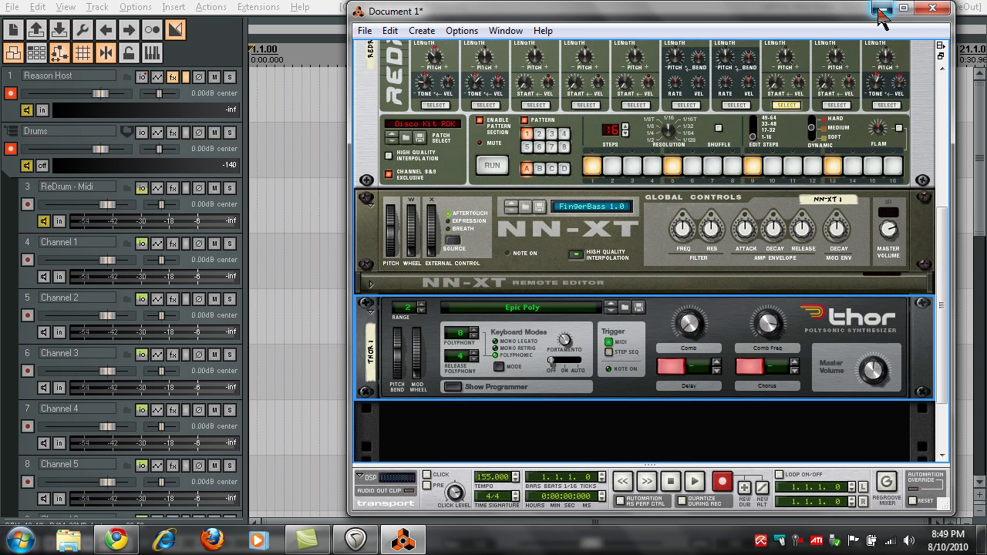
Back in REAPER, route the Reason Host track's ReWire MIDI send Channel 3 to Thor 1 (Bus 5 Chan 3)
{"action": "left_click", "coordinate": [882, 10]}
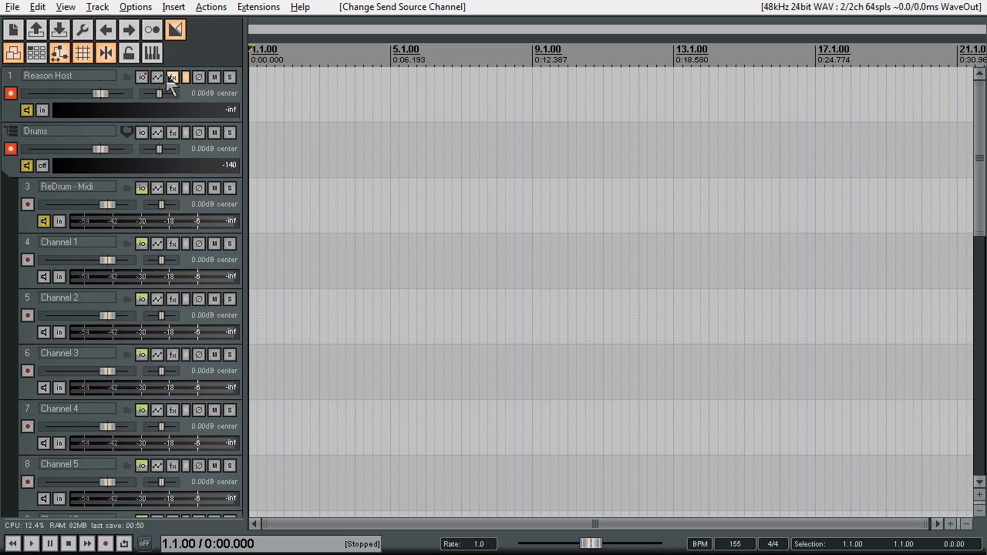
{"action": "left_click", "coordinate": [172, 77]}
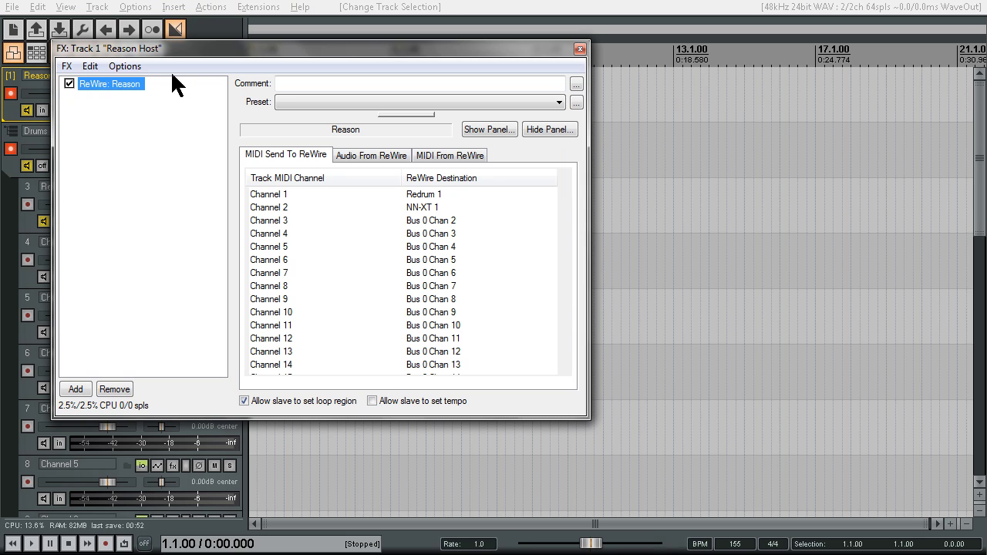
{"action": "left_click", "coordinate": [410, 223]}
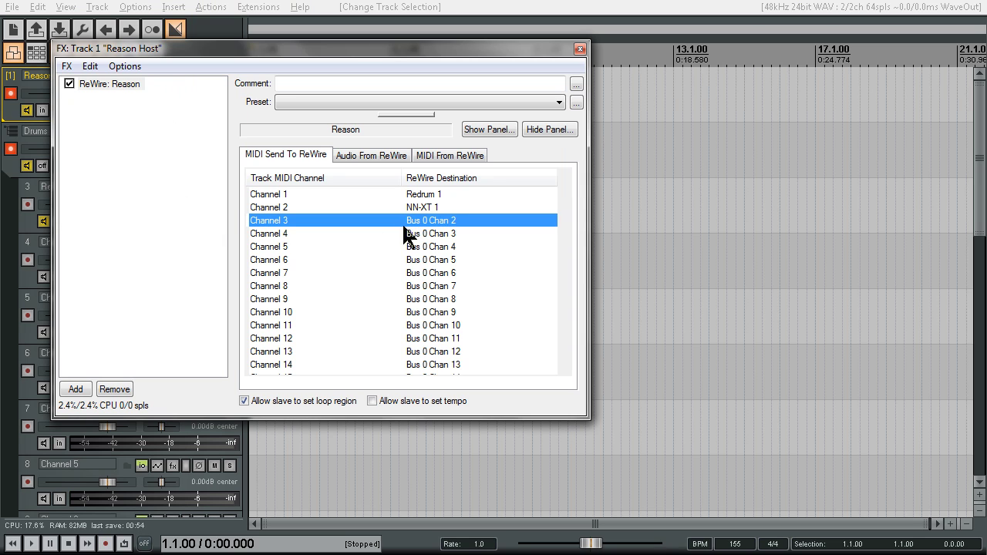
{"action": "left_click", "coordinate": [421, 223]}
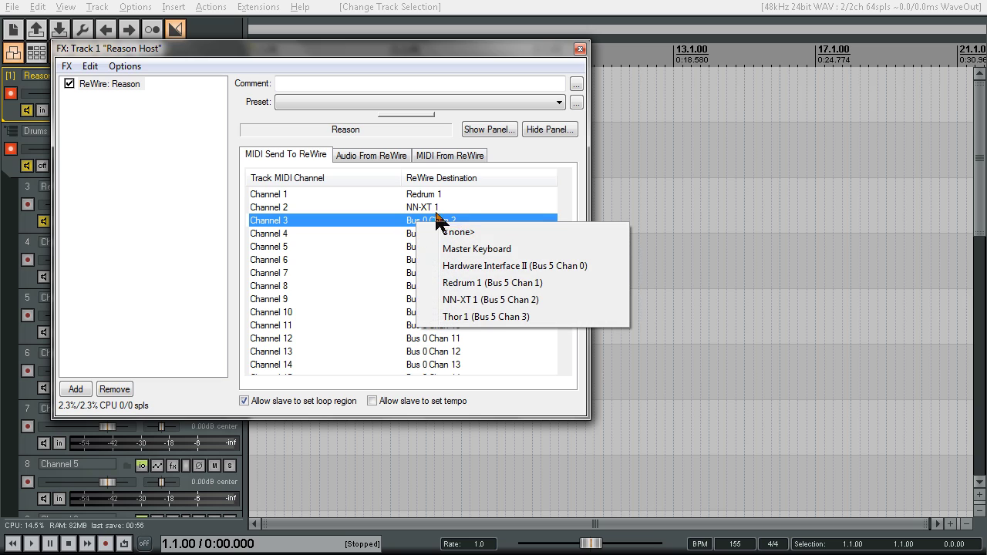
{"action": "left_click", "coordinate": [495, 316]}
{"action": "left_click", "coordinate": [580, 48]}
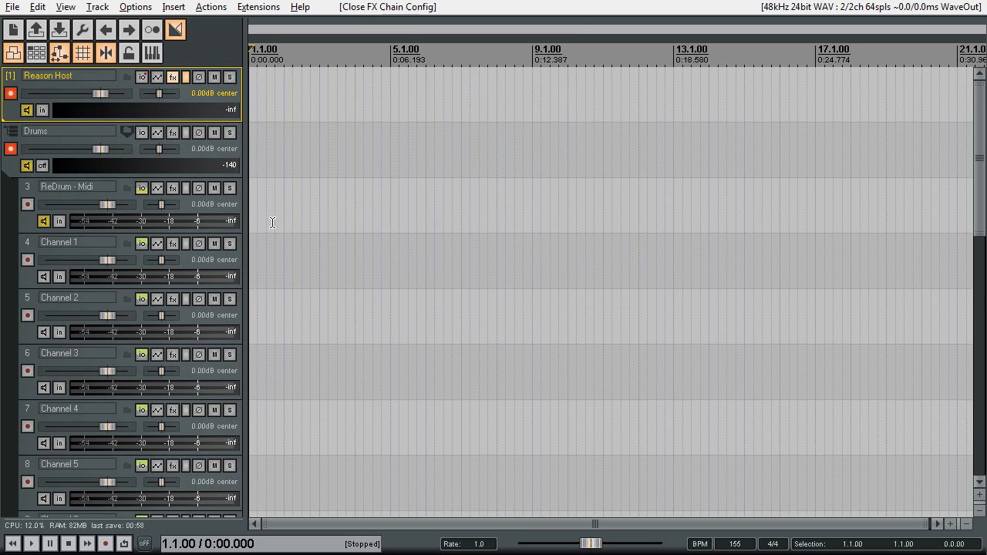
Disarm recording on the Synth 1 Midi track and check the record arming of the other MIDI tracks
{"action": "scroll", "coordinate": [99, 312], "scroll_direction": "down", "scroll_amount": 8}
{"action": "left_click", "coordinate": [21, 382]}
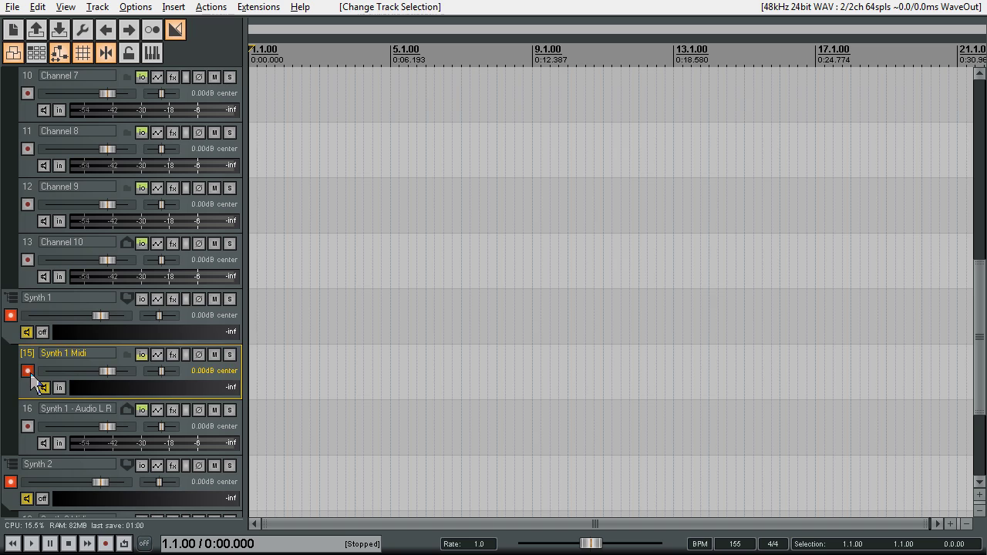
{"action": "left_click", "coordinate": [28, 371]}
{"action": "scroll", "coordinate": [73, 324], "scroll_direction": "up", "scroll_amount": 8}
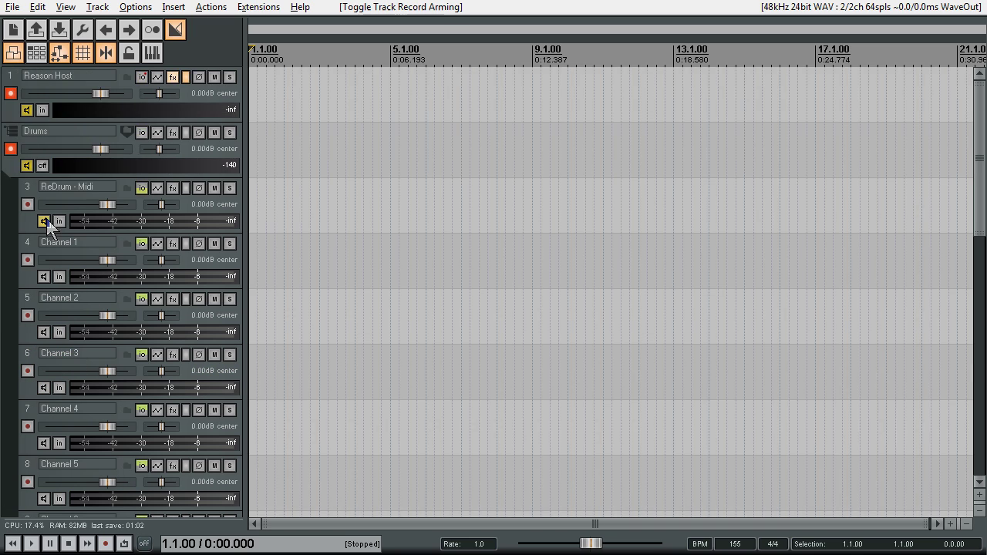
{"action": "scroll", "coordinate": [45, 255], "scroll_direction": "down", "scroll_amount": 8}
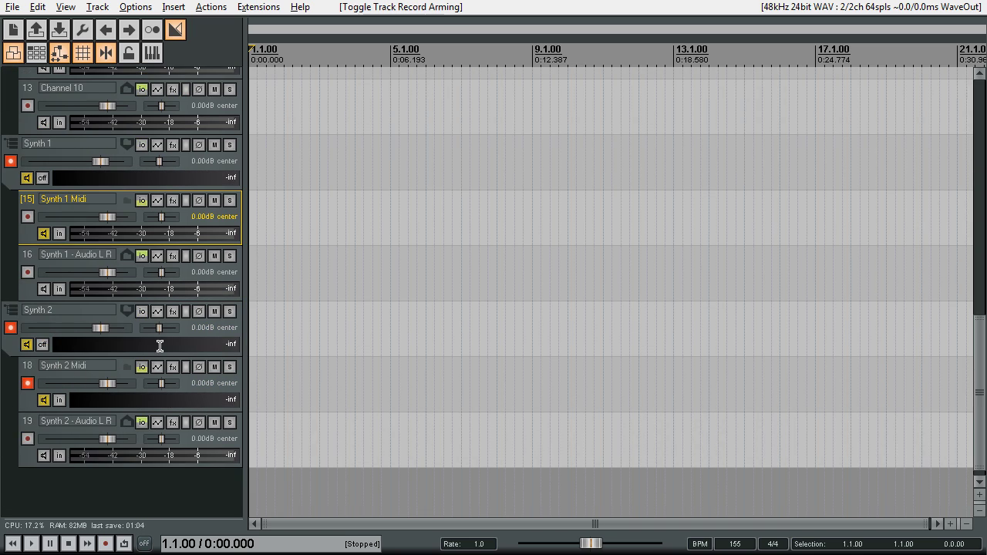
Open the virtual MIDI keyboard and play several notes to audition the Thor synth through Synth 2
{"action": "left_click", "coordinate": [152, 52]}
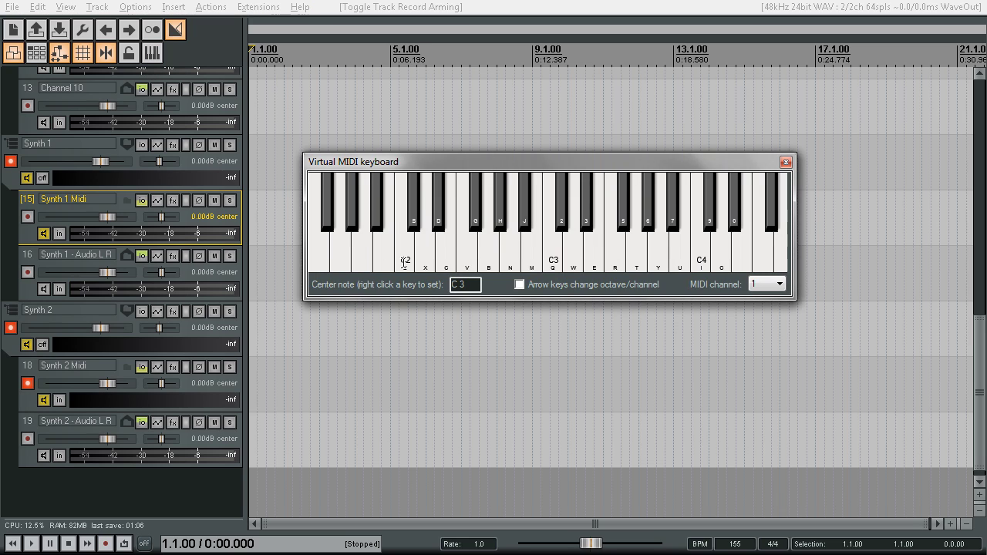
{"action": "left_click_drag", "start_coordinate": [404, 262], "coordinate": [555, 257]}
{"action": "mouse_move", "coordinate": [408, 246]}
{"action": "left_mouse_down"}
{"action": "mouse_move", "coordinate": [574, 228]}
{"action": "mouse_move", "coordinate": [764, 161]}
{"action": "mouse_move", "coordinate": [661, 194]}
{"action": "left_mouse_up"}
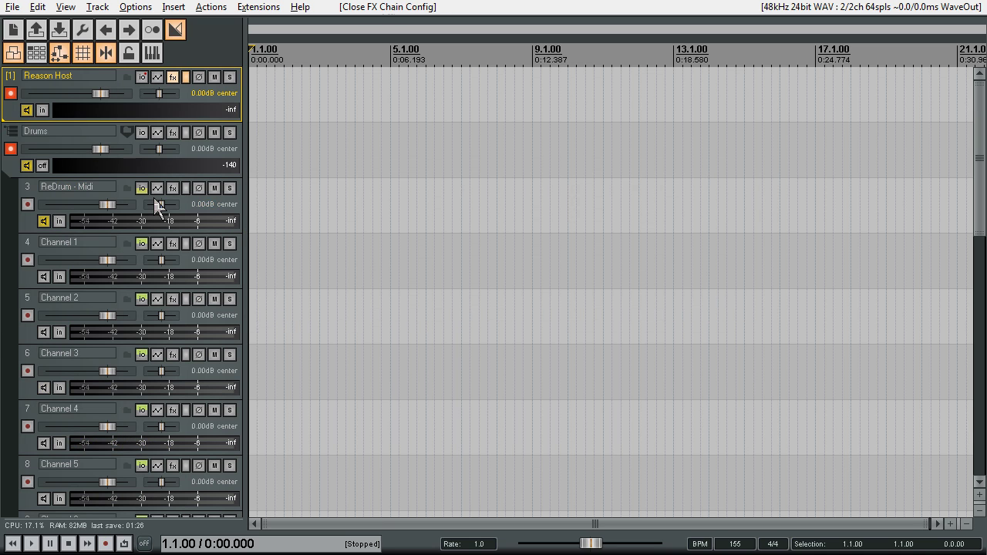
Open the Reason Host track's routing, examine the available track channel counts and the track's sends and receives, and close it
{"action": "left_click", "coordinate": [142, 77]}
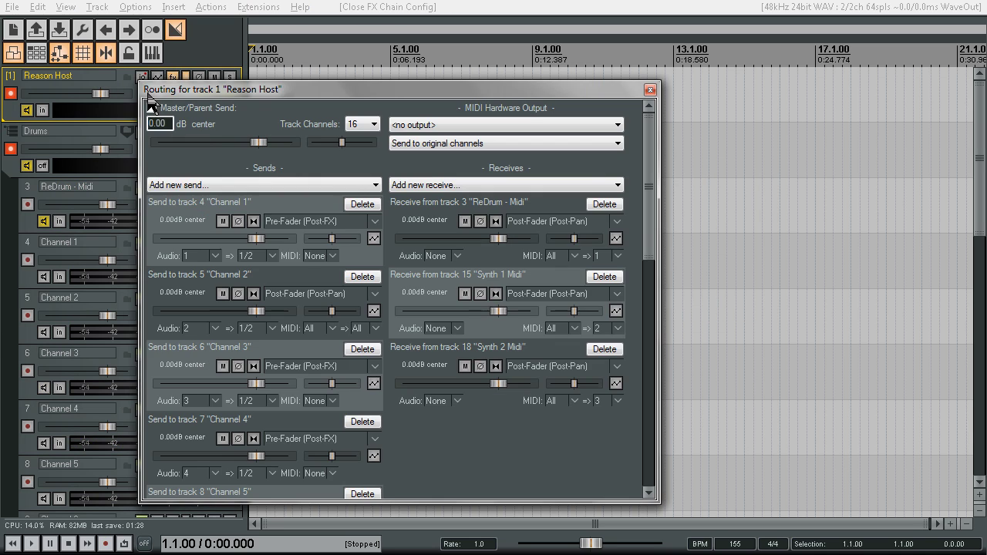
{"action": "left_click", "coordinate": [368, 124]}
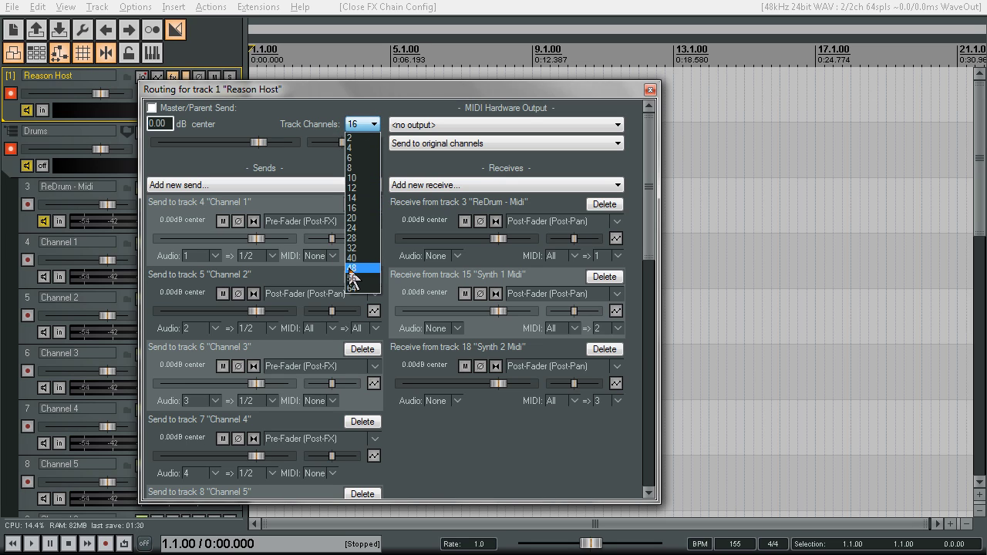
{"action": "left_click", "coordinate": [425, 99]}
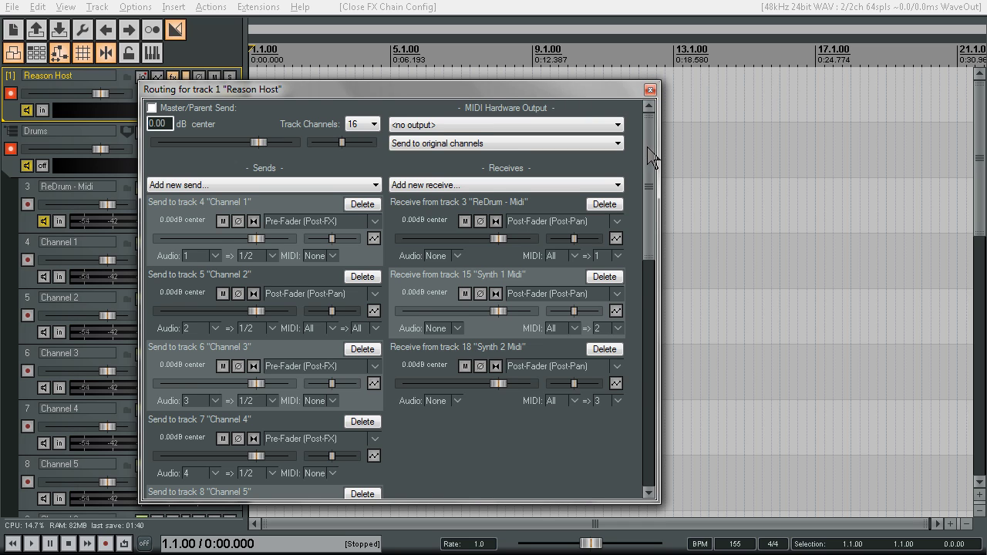
{"action": "left_click_drag", "start_coordinate": [652, 152], "coordinate": [639, 123]}
{"action": "left_click", "coordinate": [650, 90]}
Select all tracks from Synth 2 - Audio L R up to Reason Host and save them as track template "Reason With ReDrum - 1 NN-XT - 1 Thor"
{"action": "scroll", "coordinate": [63, 298], "scroll_direction": "down", "scroll_amount": 3}
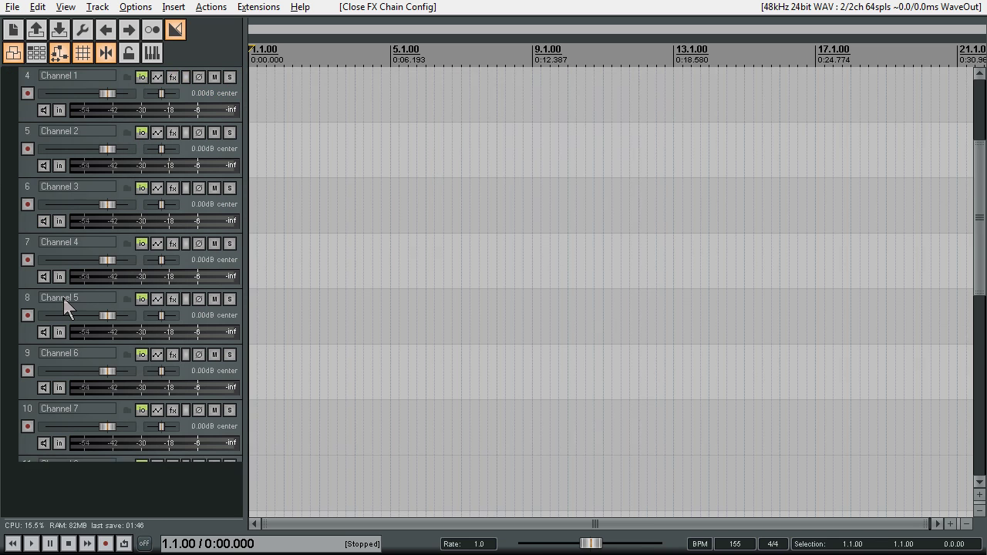
{"action": "scroll", "coordinate": [63, 298], "scroll_direction": "down", "scroll_amount": 5}
{"action": "scroll", "coordinate": [66, 294], "scroll_direction": "down", "scroll_amount": 2}
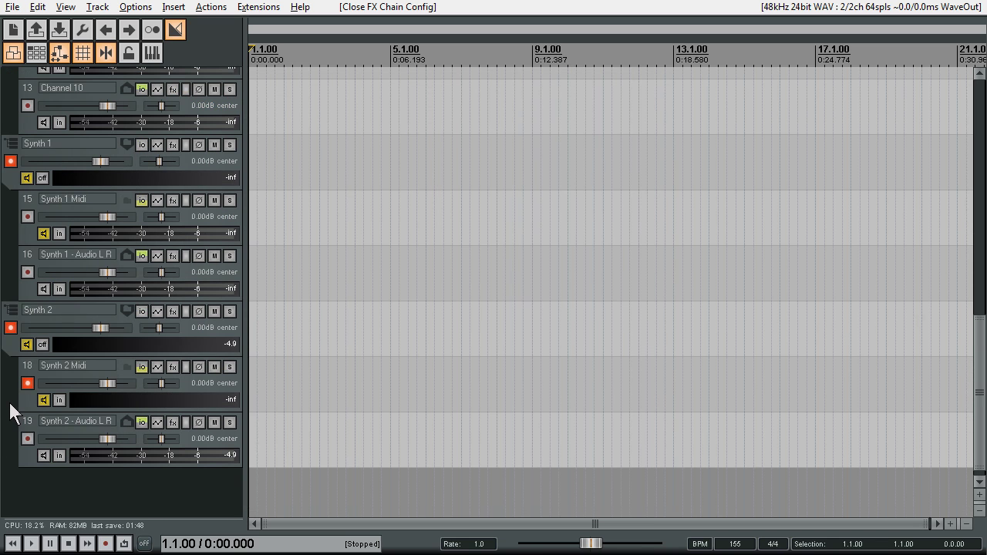
{"action": "left_click", "coordinate": [29, 463]}
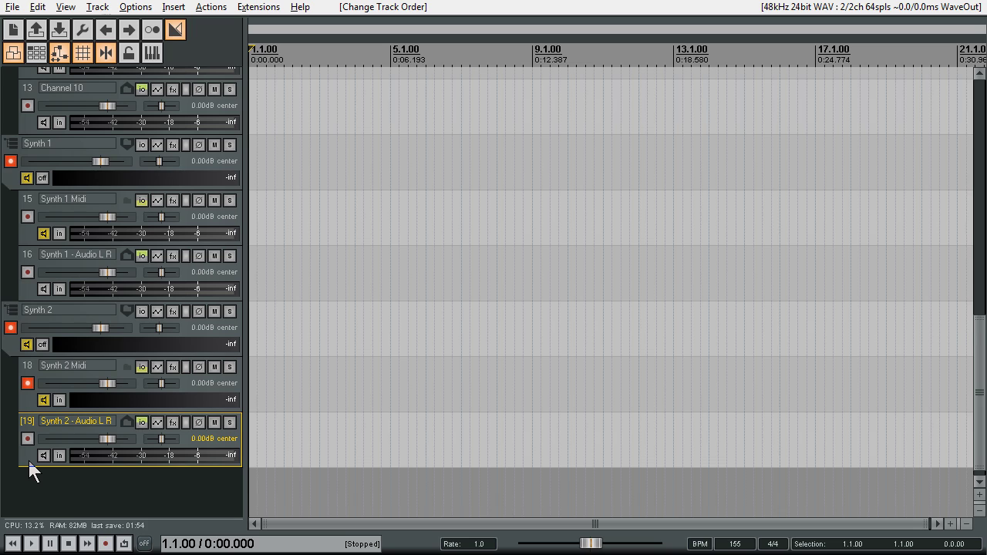
{"action": "scroll", "coordinate": [29, 463], "scroll_direction": "up", "scroll_amount": 10}
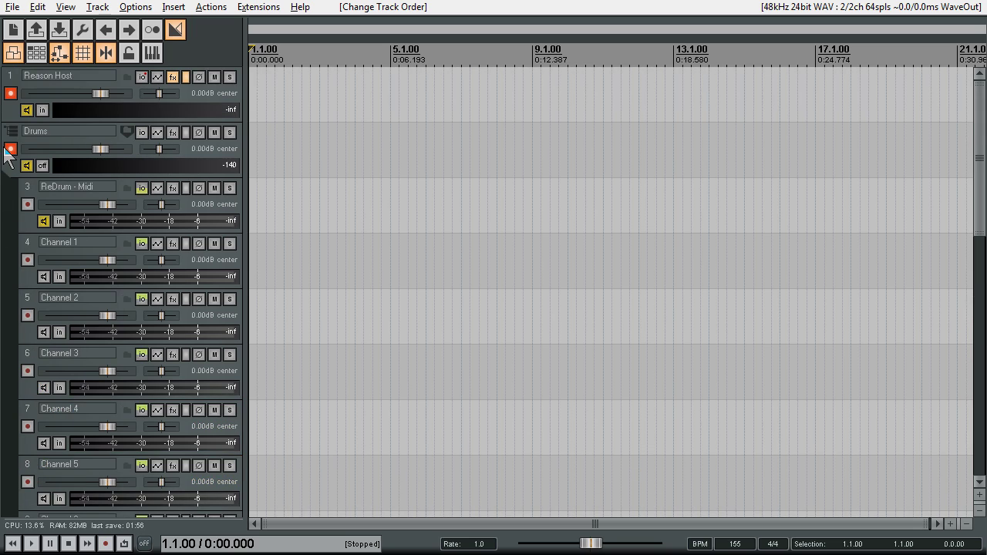
{"action": "left_click", "coordinate": [16, 111], "text": "shift"}
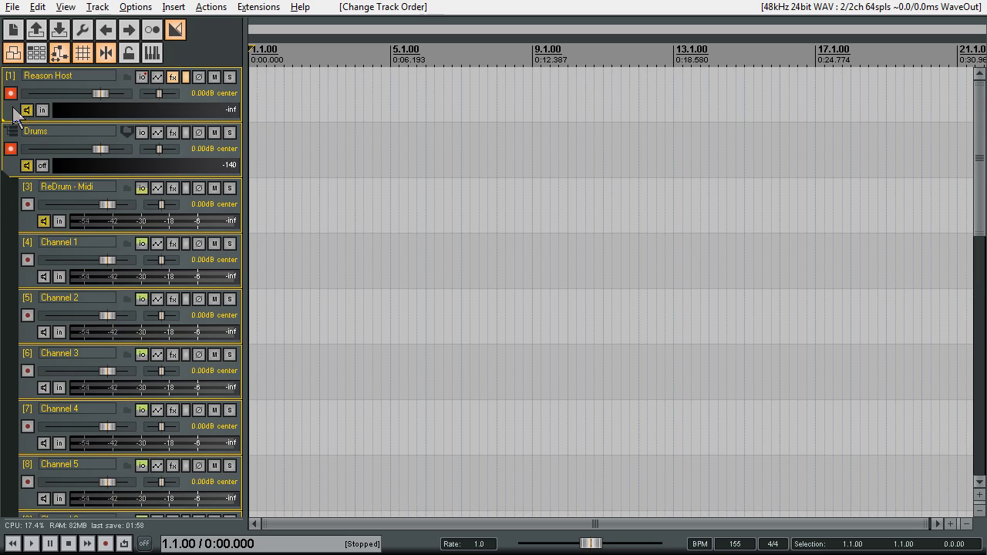
{"action": "right_click", "coordinate": [15, 112]}
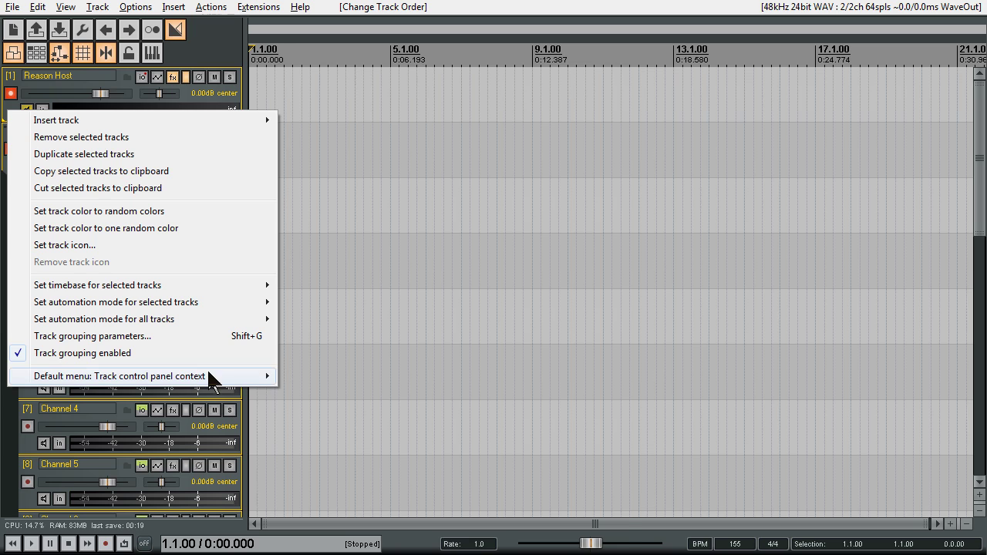
{"action": "mouse_move", "coordinate": [214, 376]}
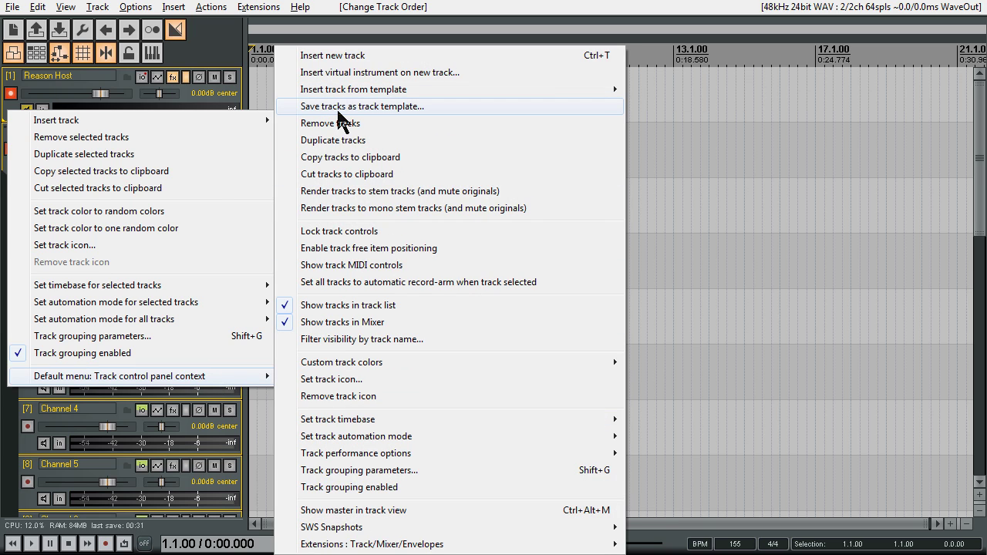
{"action": "left_click", "coordinate": [338, 108]}
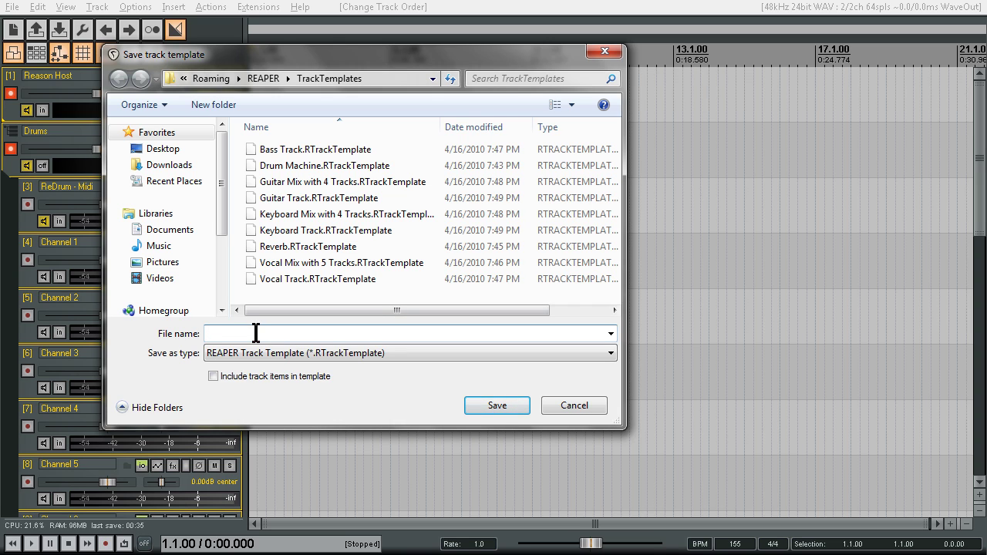
{"action": "type", "text": "Reason With ReDrum - 1 Midi - 16 Thru"}
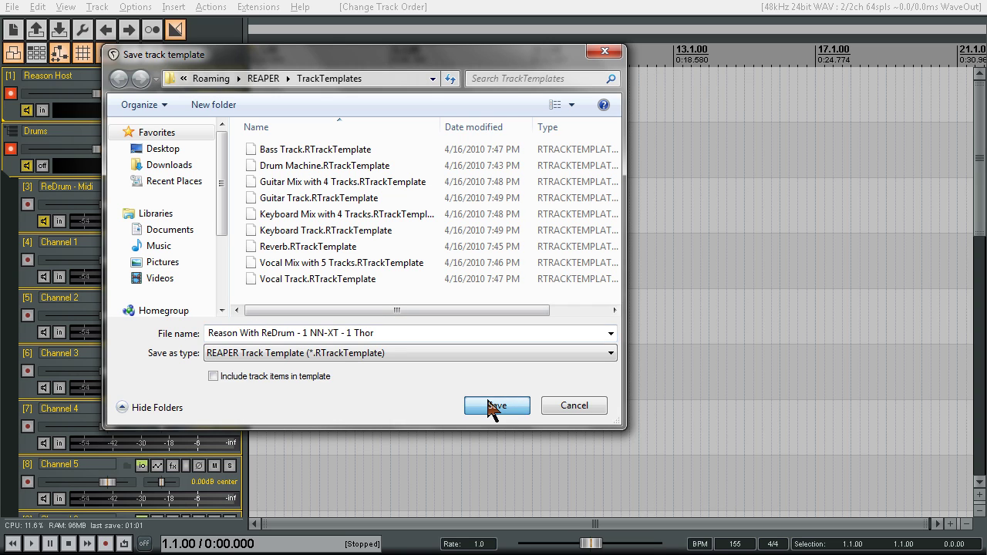
{"action": "left_click", "coordinate": [493, 406]}
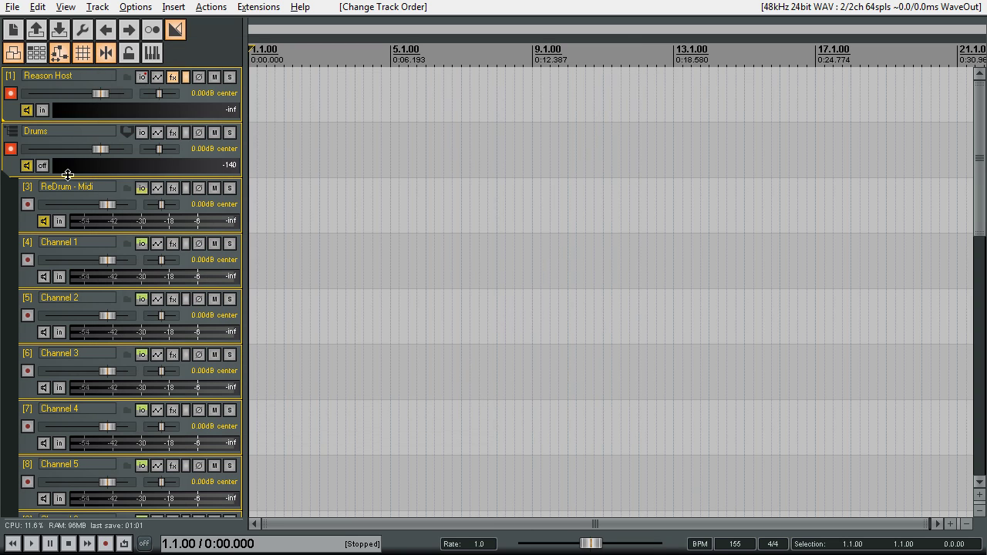
Switch to Reason and save the song to the Desktop as "ReWire Redrum - 1 NN-XT - 1 Thor.rns"
{"action": "key", "text": "alt+Tab"}
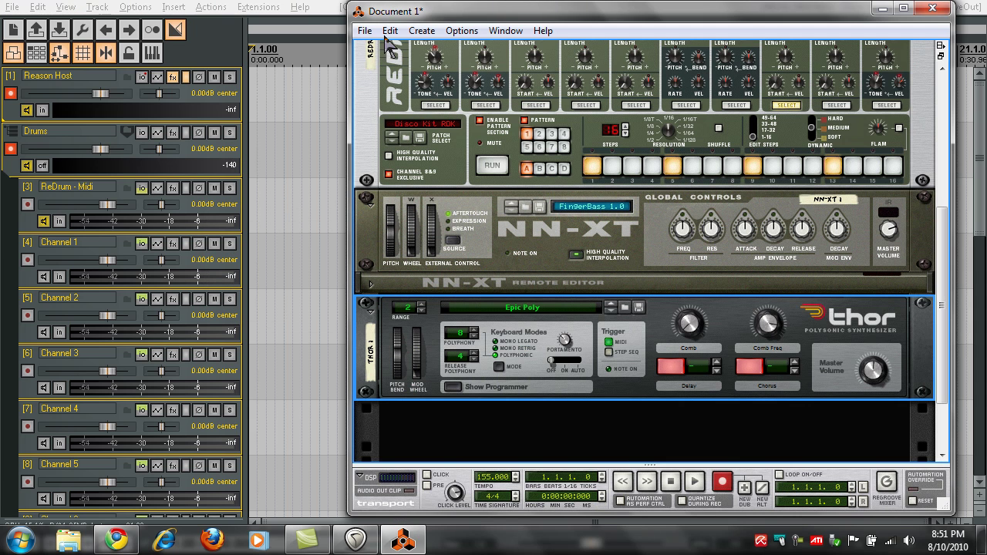
{"action": "left_click", "coordinate": [389, 31]}
{"action": "mouse_move", "coordinate": [364, 31]}
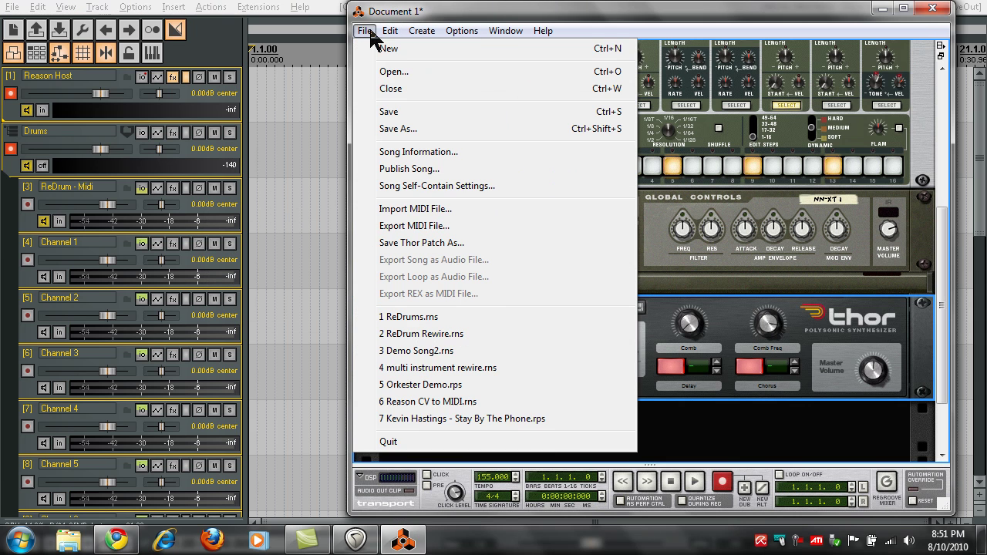
{"action": "left_click", "coordinate": [395, 112]}
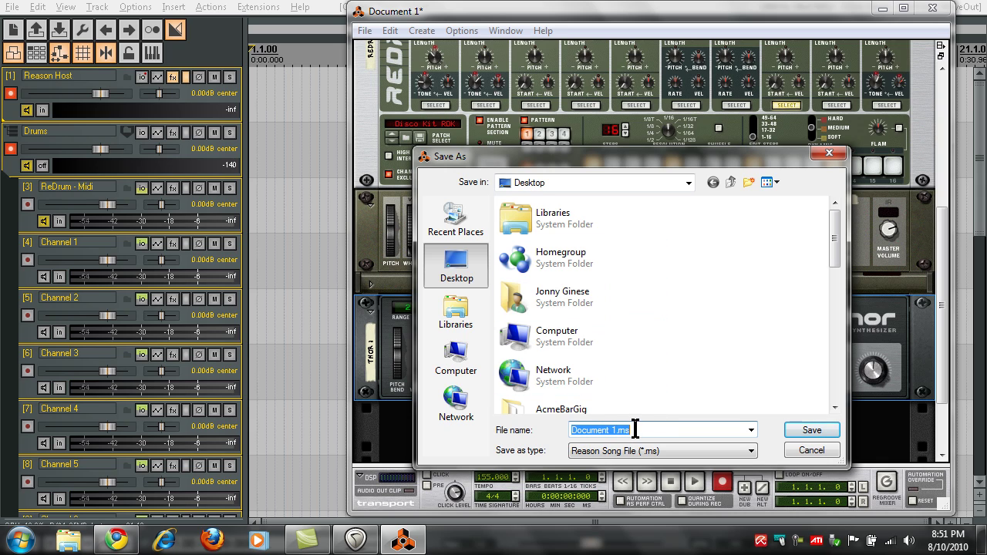
{"action": "type", "text": "ReWire Redrum - 1 NN-XT - 1 Thor.ms"}
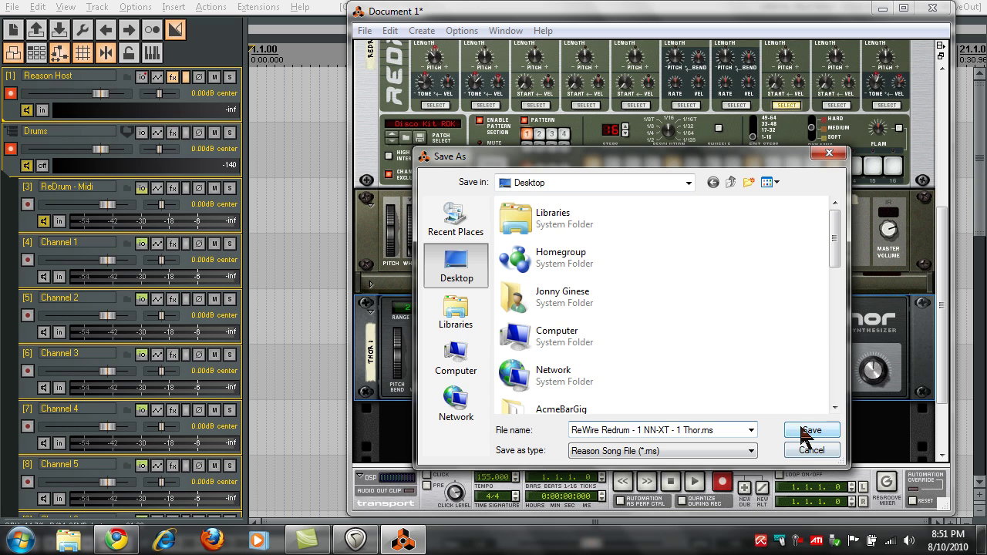
{"action": "left_click", "coordinate": [803, 431]}
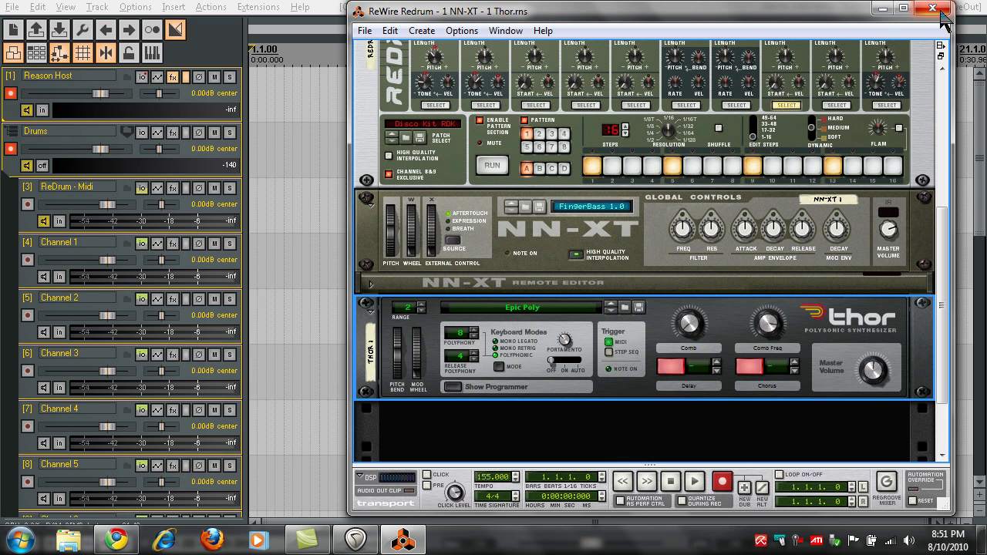
Close Reason and close all projects in REAPER without saving the current one
{"action": "left_click", "coordinate": [941, 13]}
{"action": "left_click", "coordinate": [16, 6]}
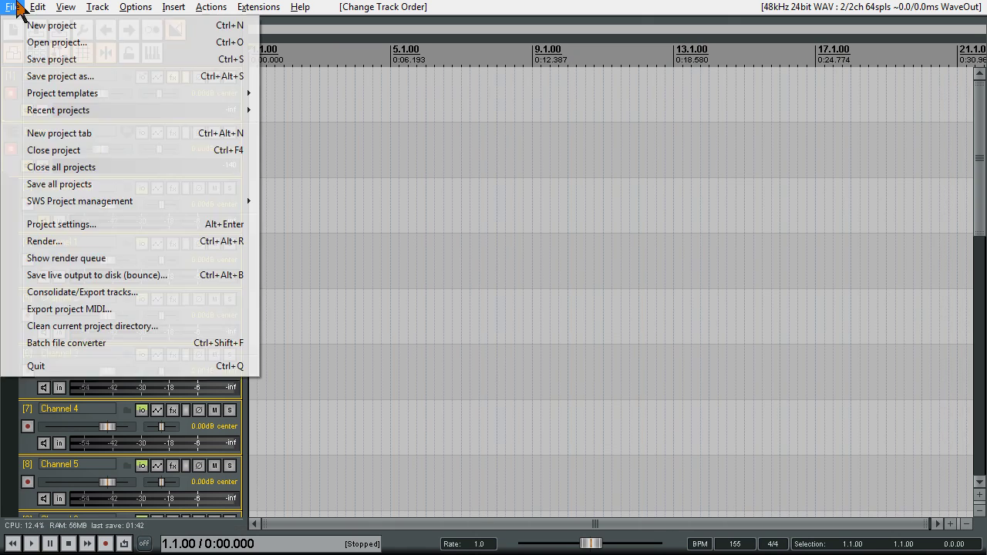
{"action": "left_click", "coordinate": [93, 167]}
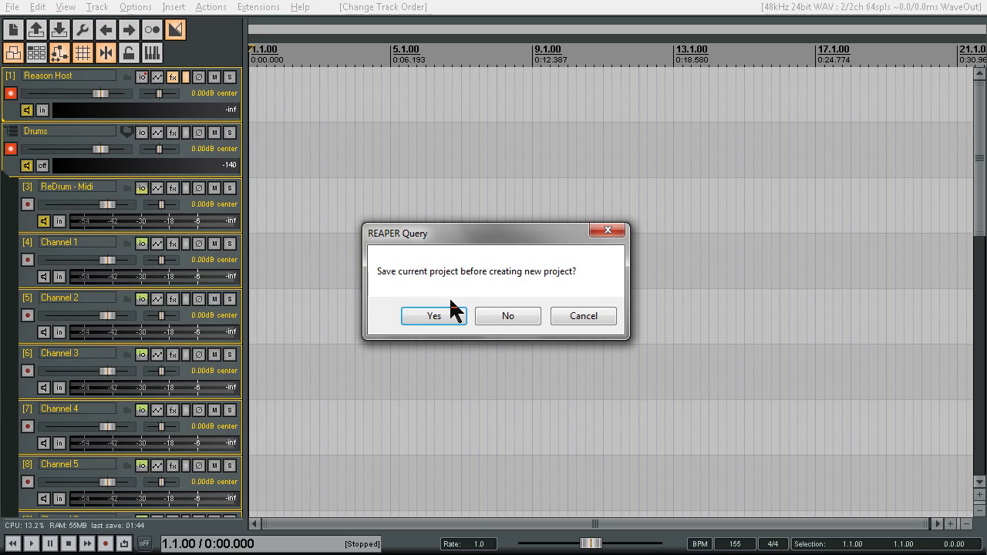
{"action": "left_click", "coordinate": [494, 313]}
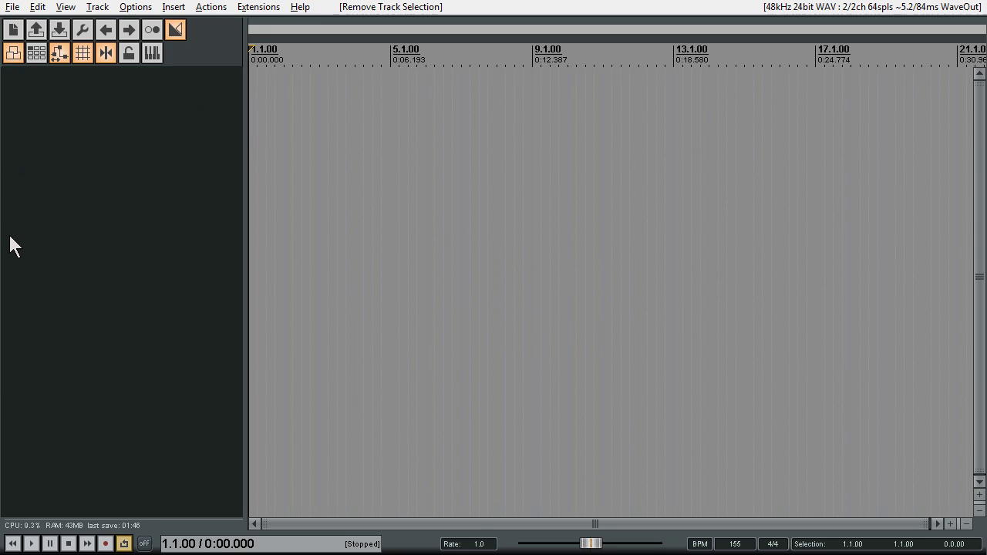
Insert the tracks from the "Reason With ReDrum - 1 NN-XT - 1 Thor" track template into the empty project
{"action": "right_click", "coordinate": [52, 142]}
{"action": "mouse_move", "coordinate": [177, 181]}
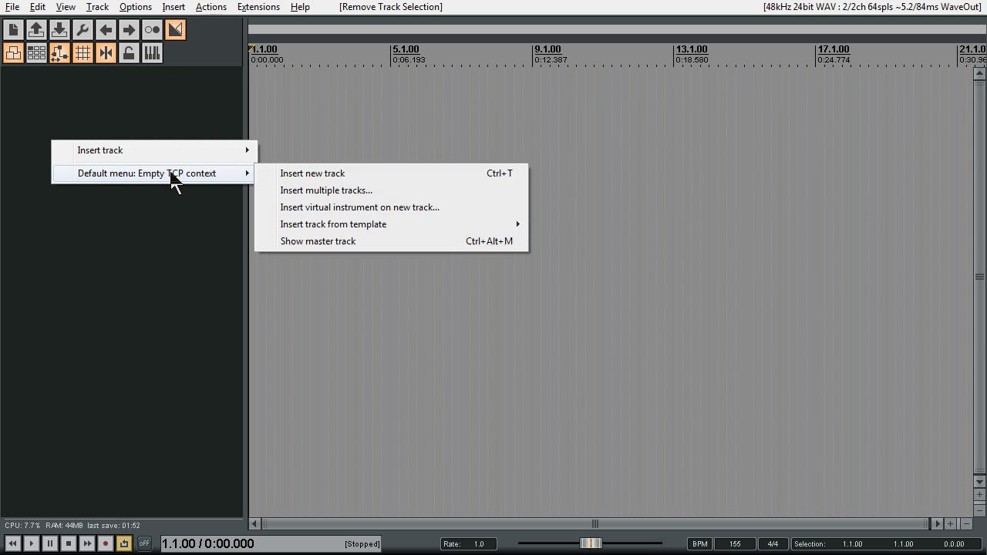
{"action": "mouse_move", "coordinate": [333, 229]}
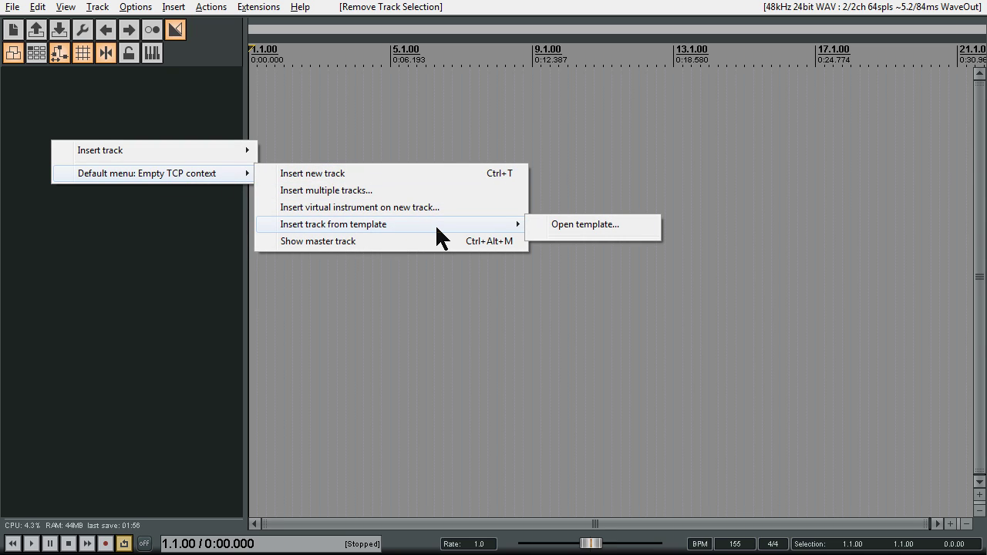
{"action": "left_click", "coordinate": [578, 226]}
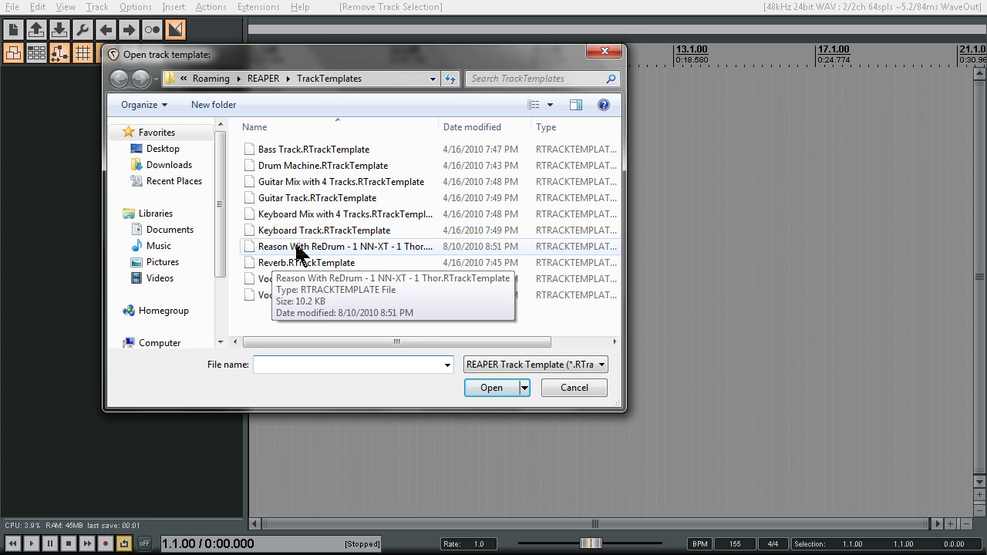
{"action": "left_click", "coordinate": [346, 248]}
{"action": "left_click", "coordinate": [491, 387]}
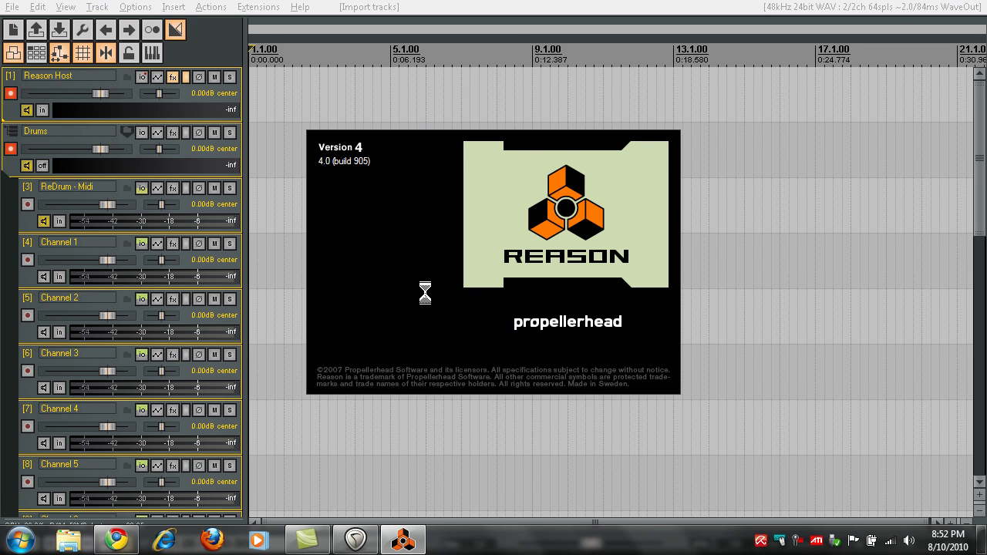
In Reason, open the song "ReWire Redrum - 1 NN-XT - 1 Thor.rns" from the Desktop
{"action": "left_click", "coordinate": [368, 34]}
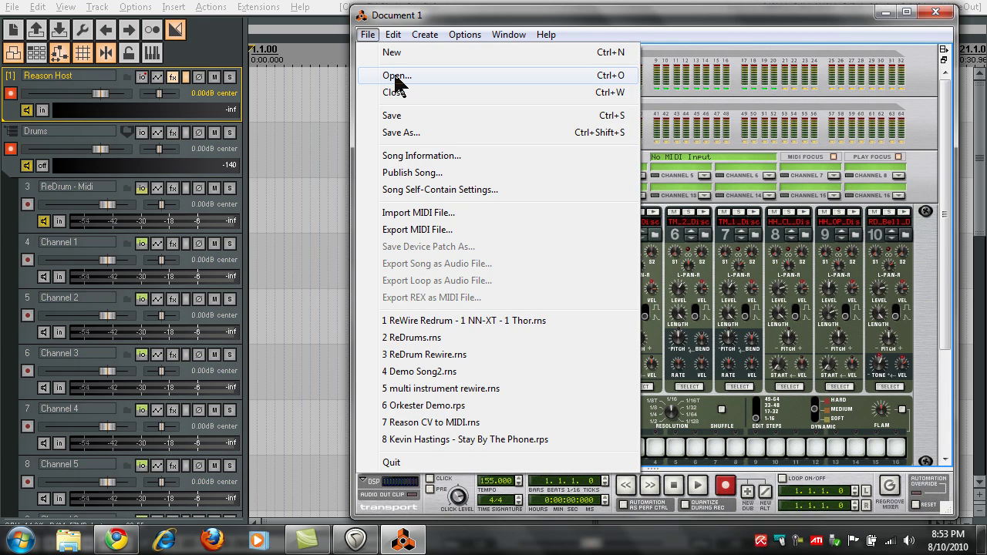
{"action": "left_click", "coordinate": [397, 76]}
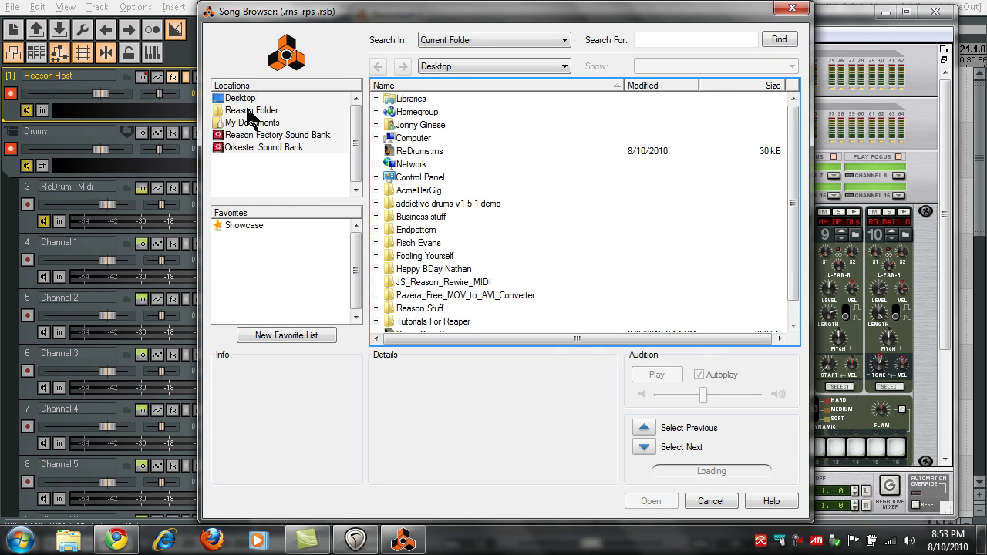
{"action": "left_click", "coordinate": [237, 98]}
{"action": "scroll", "coordinate": [426, 261], "scroll_direction": "down", "scroll_amount": 1}
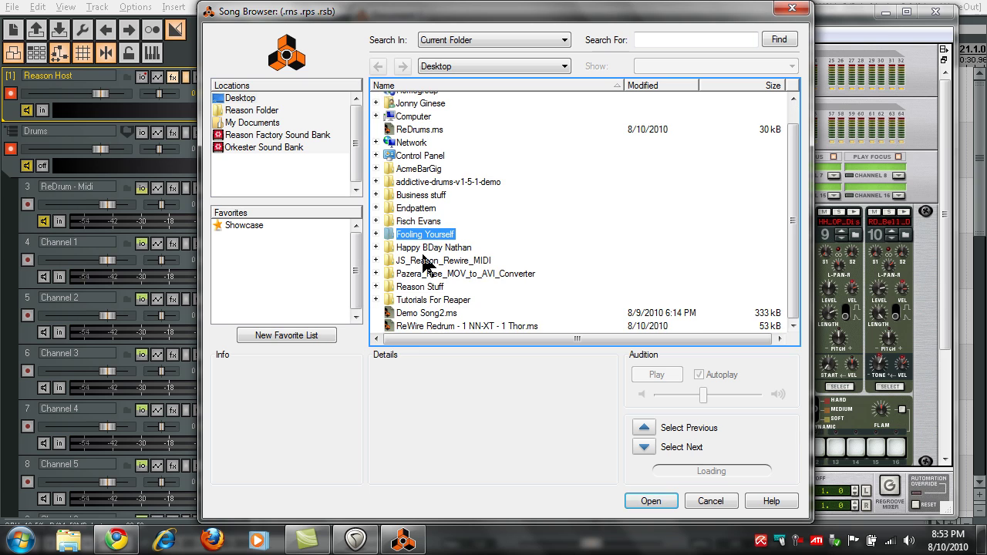
{"action": "left_click", "coordinate": [446, 327]}
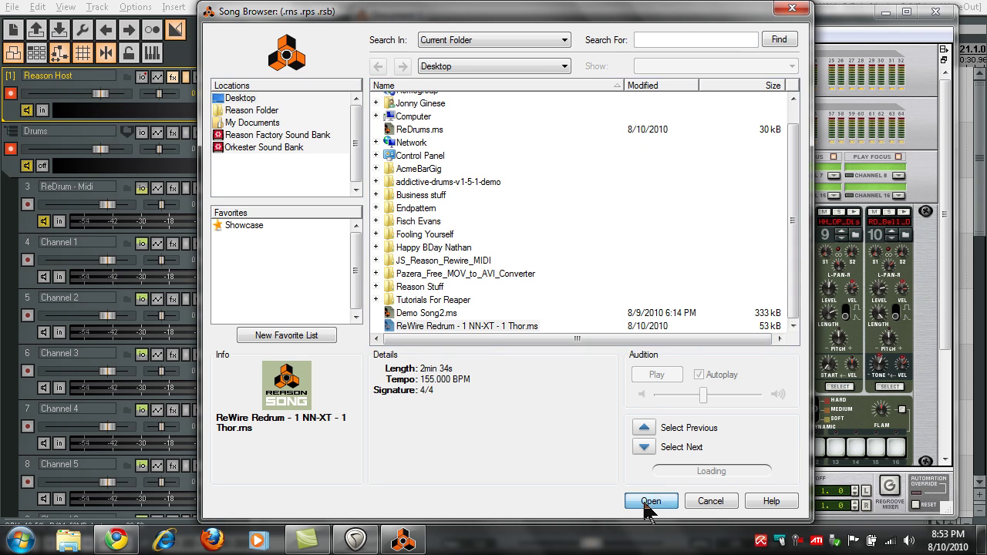
{"action": "left_click", "coordinate": [651, 501]}
Back in REAPER, check the Reason Host's ReWire MIDI destinations and audition Synth 2 with several notes on the virtual MIDI keyboard
{"action": "left_click", "coordinate": [172, 77]}
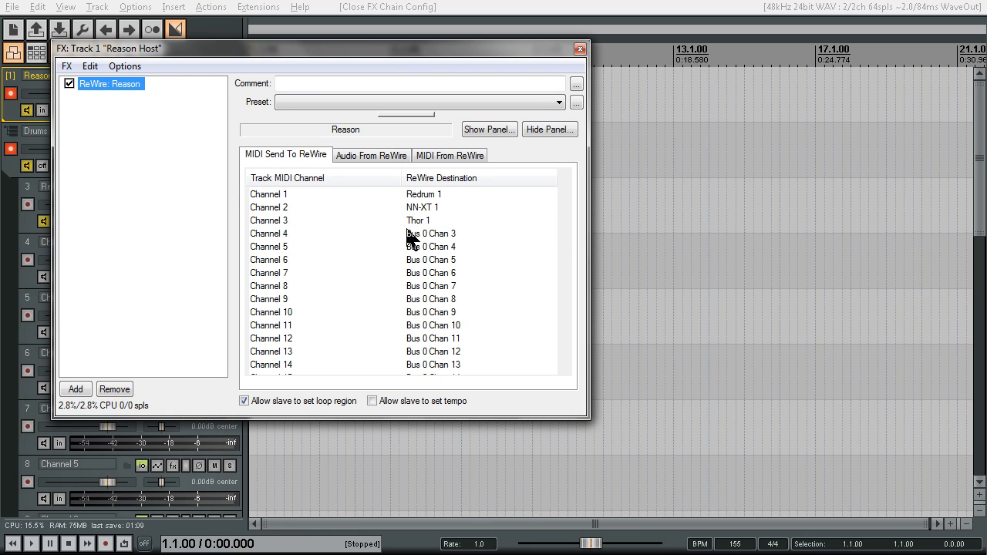
{"action": "left_click", "coordinate": [580, 48]}
{"action": "scroll", "coordinate": [6, 262], "scroll_direction": "down", "scroll_amount": 10}
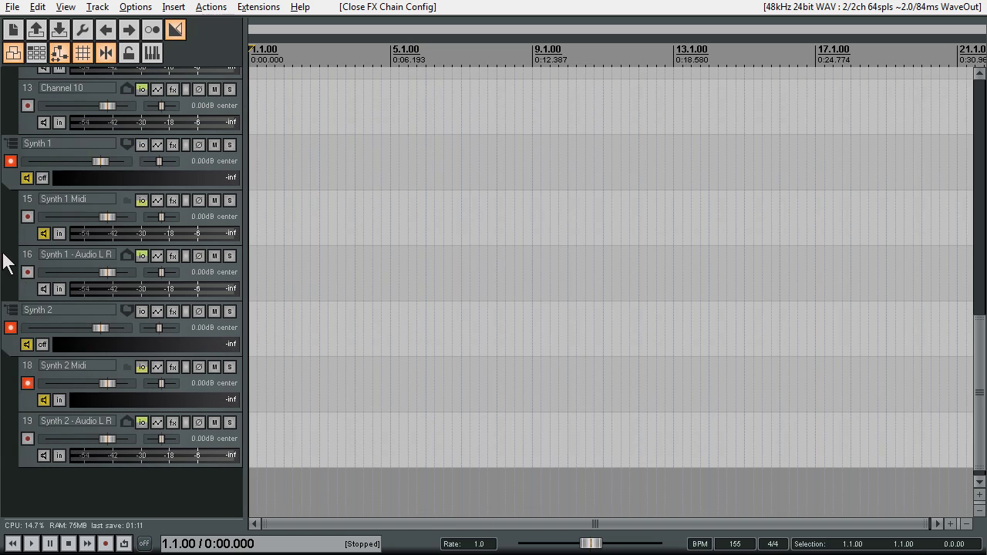
{"action": "left_click", "coordinate": [151, 53]}
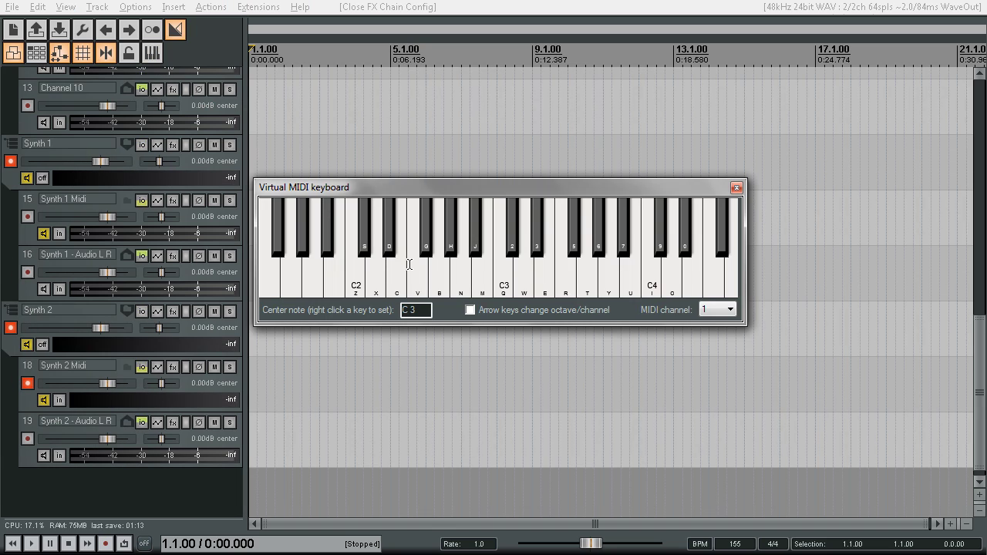
{"action": "left_click_drag", "start_coordinate": [359, 286], "coordinate": [440, 286]}
{"action": "left_click", "coordinate": [737, 188]}
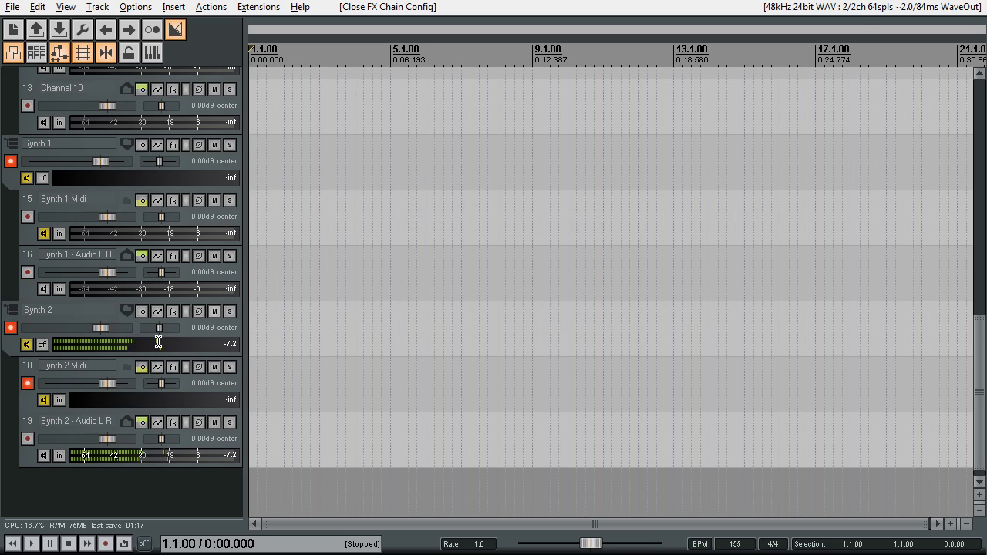
Arm Synth 1 Midi for recording instead of Synth 2 Midi and audition it with a run of notes on the virtual MIDI keyboard
{"action": "left_click", "coordinate": [28, 384]}
{"action": "left_click", "coordinate": [28, 216]}
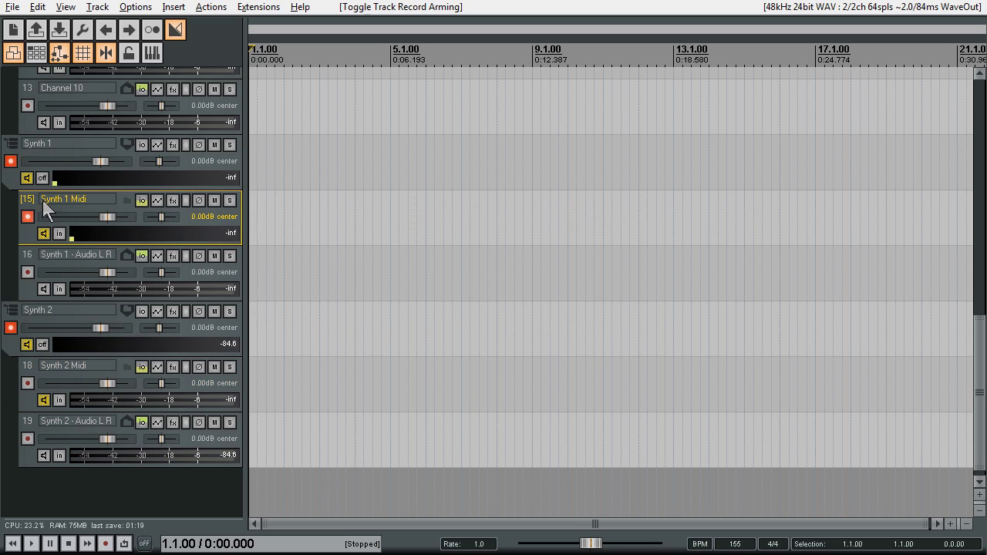
{"action": "left_click", "coordinate": [151, 52]}
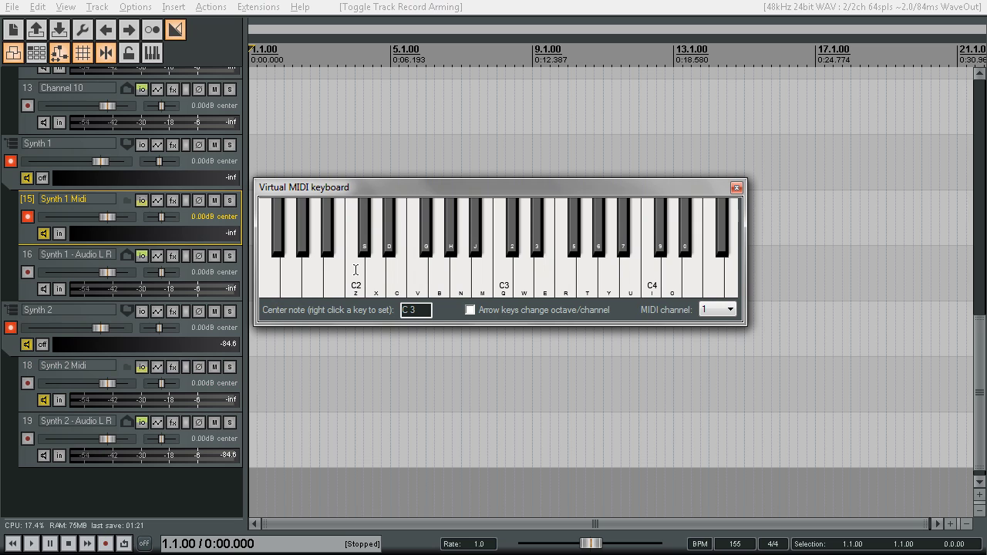
{"action": "left_click_drag", "start_coordinate": [356, 269], "coordinate": [528, 269]}
Arm the ReDrum - Midi track for recording and audition the drum channels with several notes on the virtual MIDI keyboard
{"action": "scroll", "coordinate": [31, 231], "scroll_direction": "up", "scroll_amount": 10}
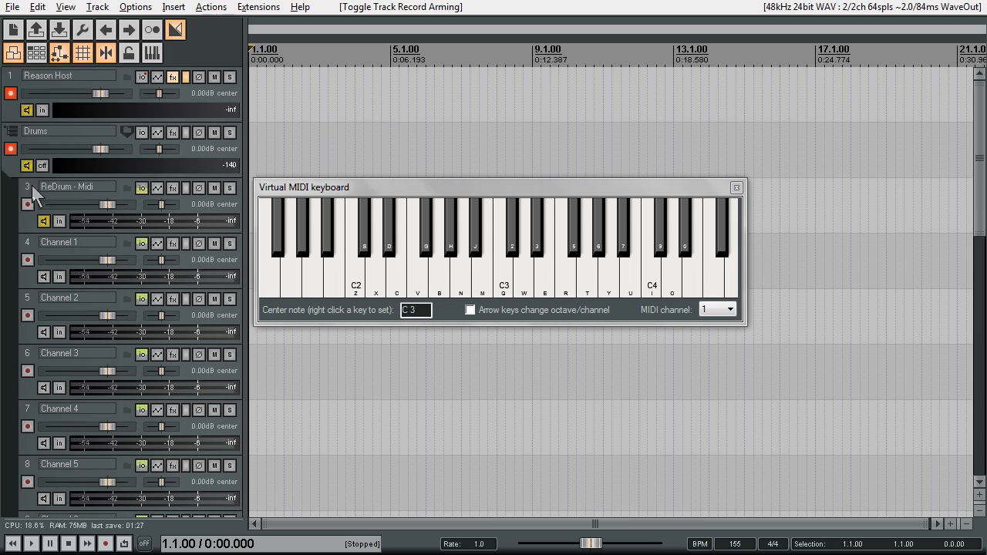
{"action": "left_click", "coordinate": [28, 204]}
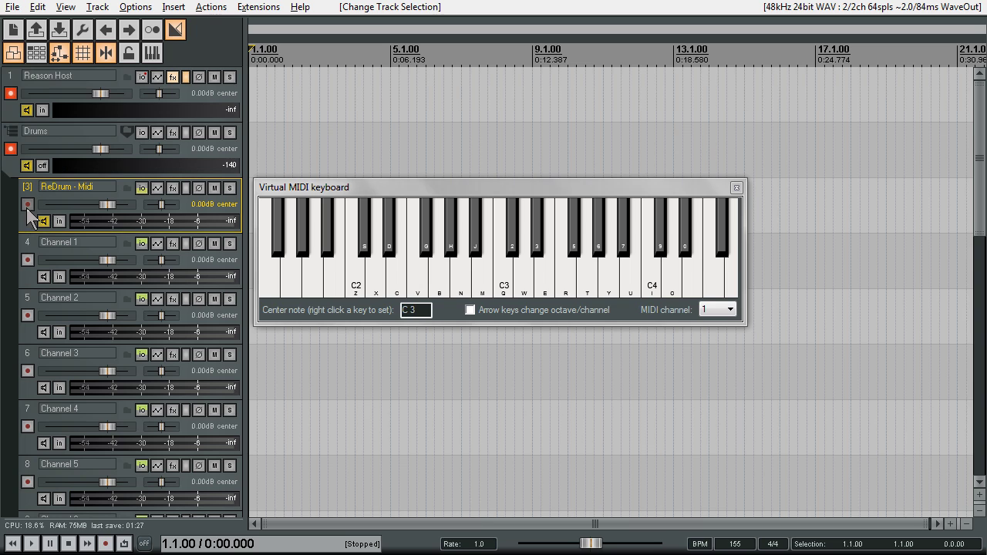
{"action": "left_click", "coordinate": [358, 289]}
{"action": "key", "text": "v"}
{"action": "key", "text": "b"}
{"action": "key", "text": "m"}
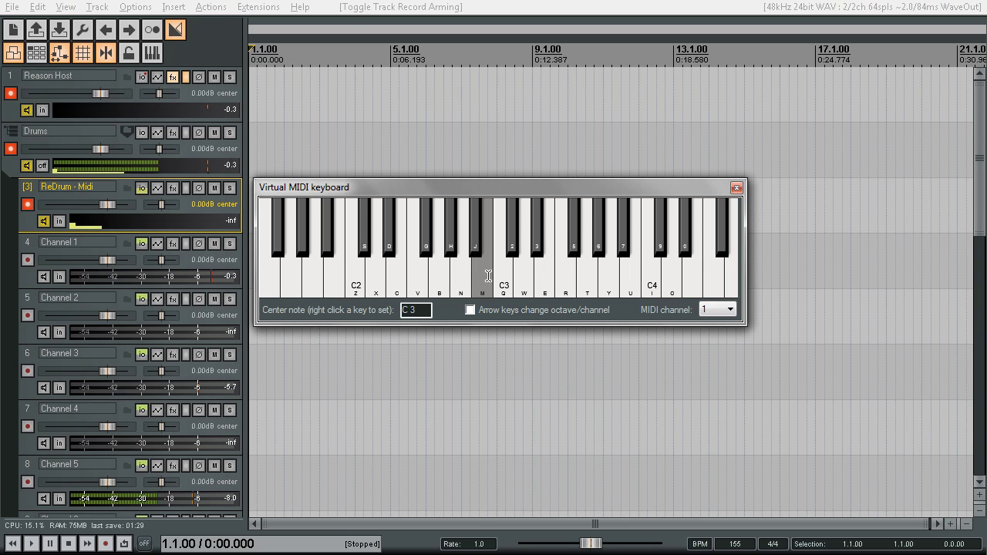
{"action": "key", "text": "n"}
{"action": "key", "text": "v"}
{"action": "key", "text": "x"}
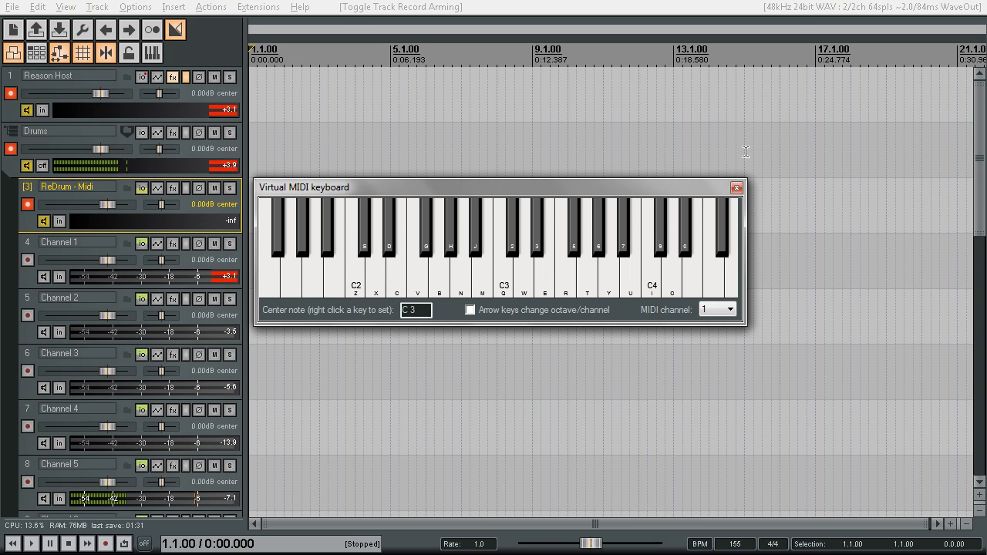
Switch to Reason and set the custom default song in the preferences to "ReWire Redrum - 1 NN-XT - 1 Thor.rns" from the Desktop
{"action": "key", "text": "alt+Tab"}
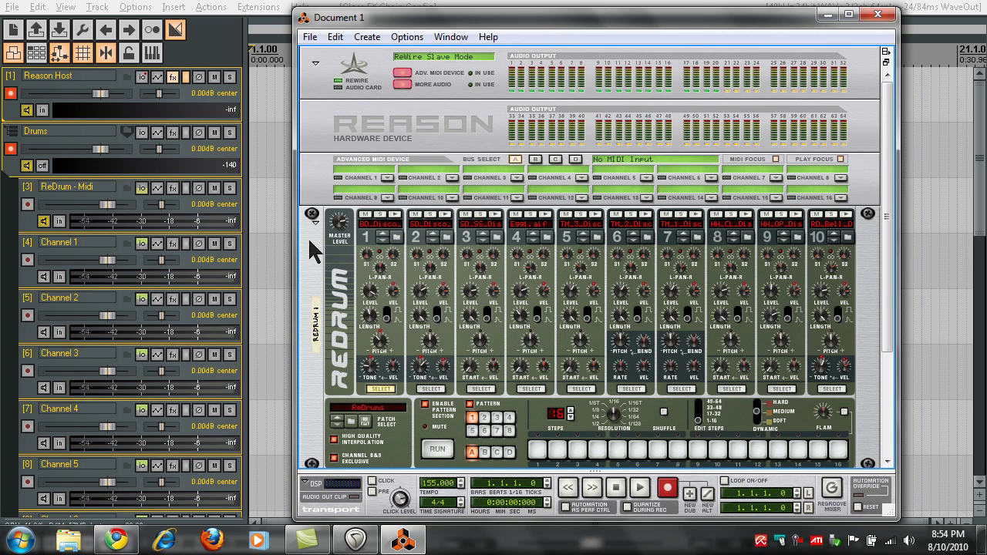
{"action": "left_click", "coordinate": [310, 38]}
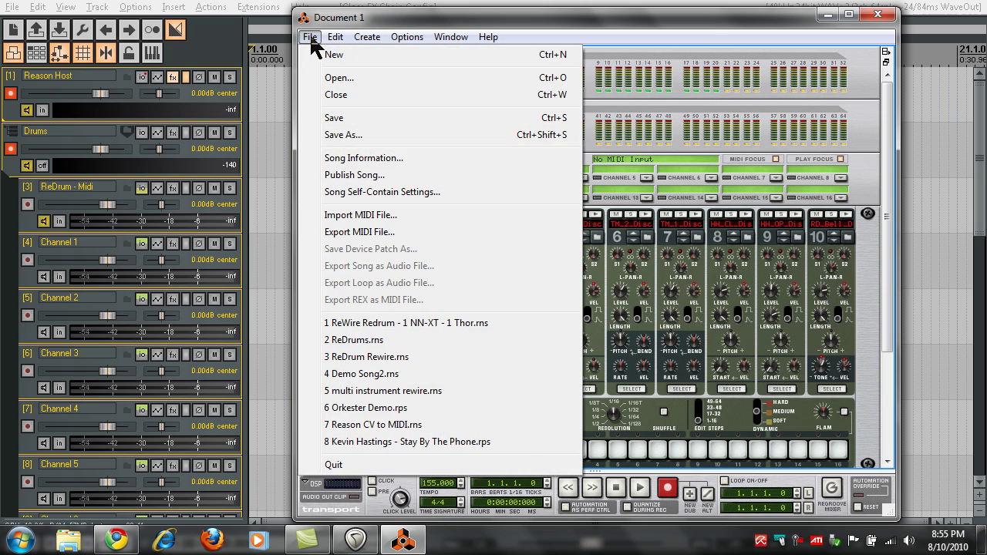
{"action": "mouse_move", "coordinate": [399, 43]}
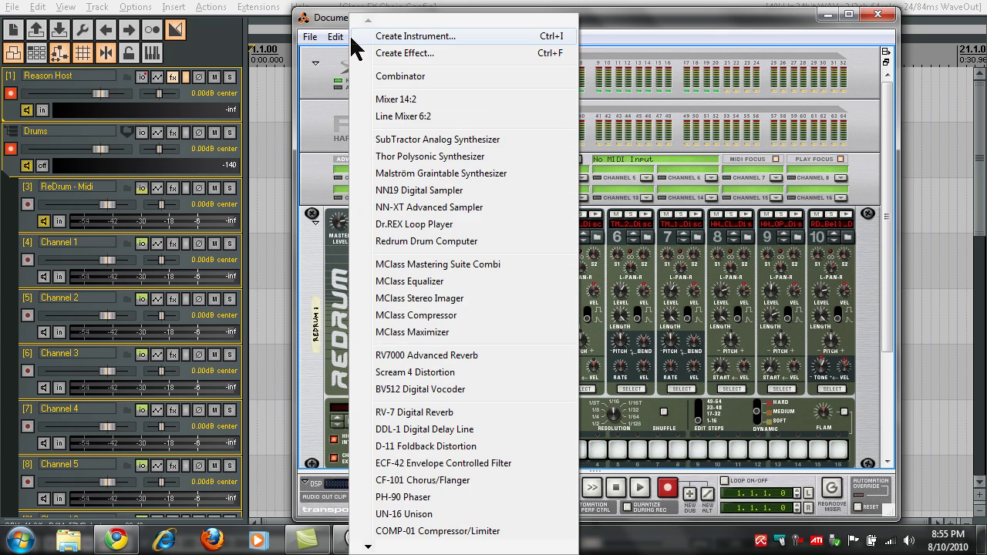
{"action": "mouse_move", "coordinate": [331, 43]}
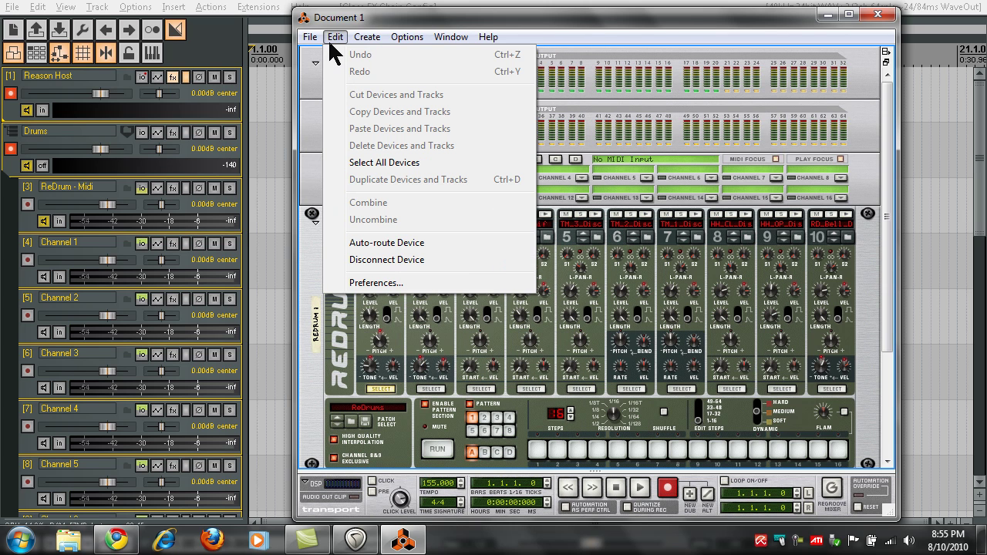
{"action": "left_click", "coordinate": [375, 283]}
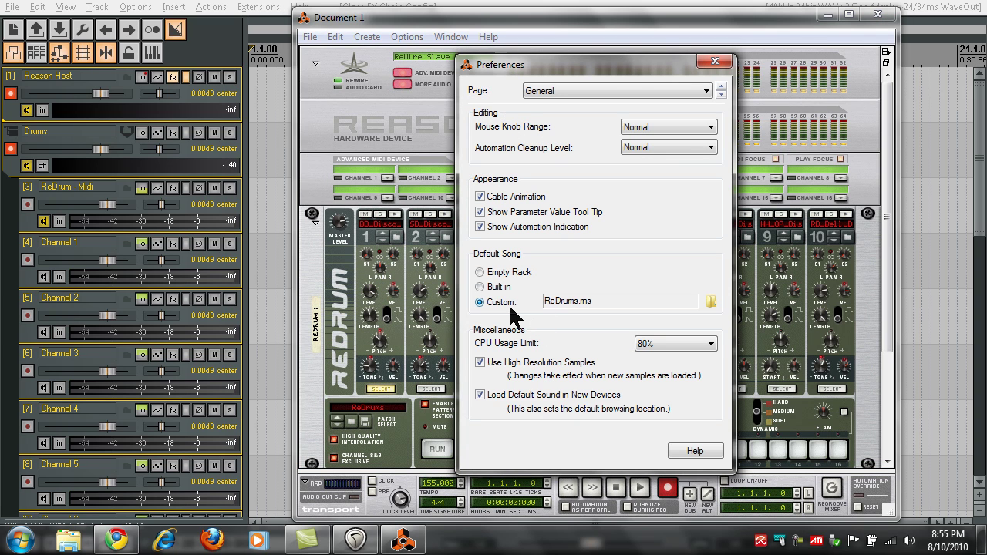
{"action": "left_click", "coordinate": [710, 302]}
{"action": "scroll", "coordinate": [498, 285], "scroll_direction": "down", "scroll_amount": 1}
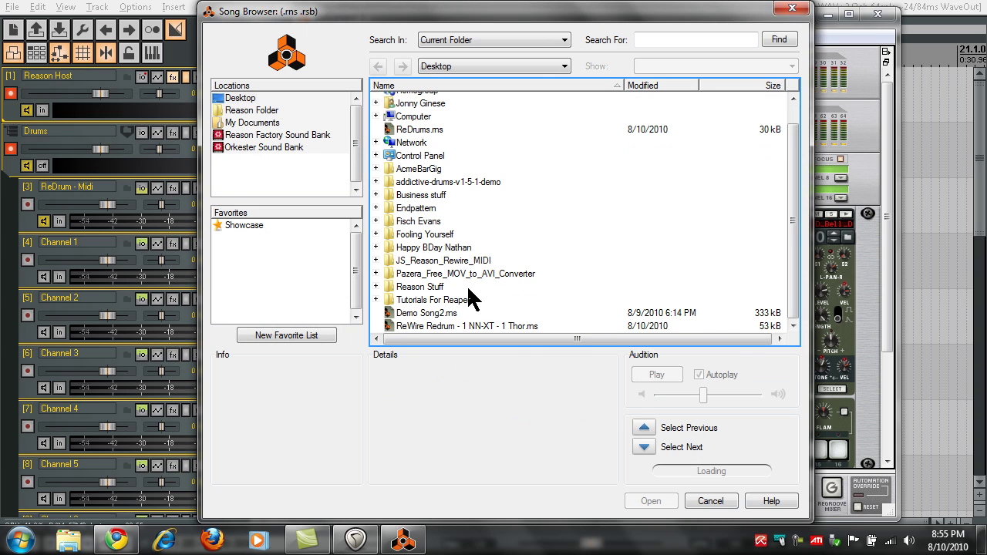
{"action": "left_click", "coordinate": [441, 327]}
{"action": "left_click", "coordinate": [651, 502]}
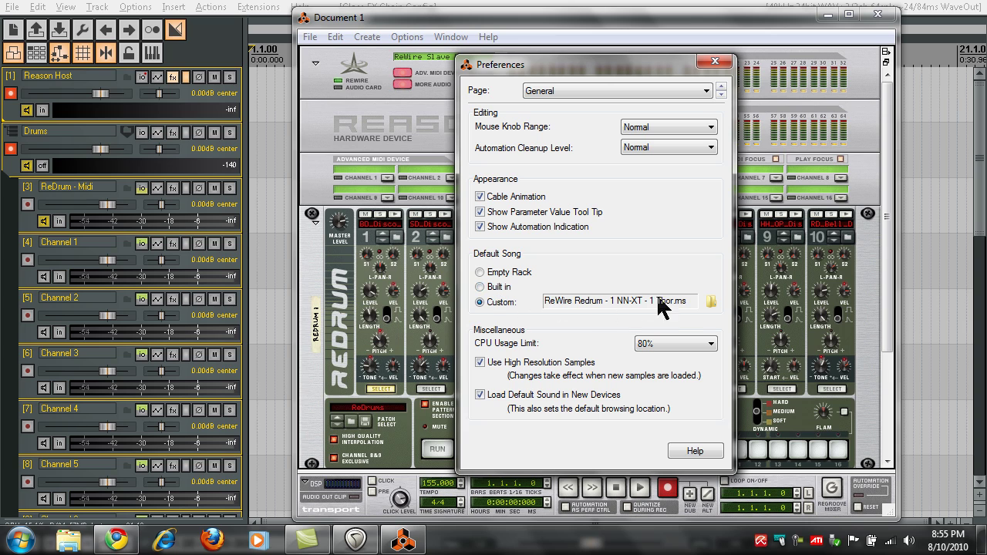
Set the custom default song back to "ReDrums.rns" and close the preferences
{"action": "left_click", "coordinate": [711, 301]}
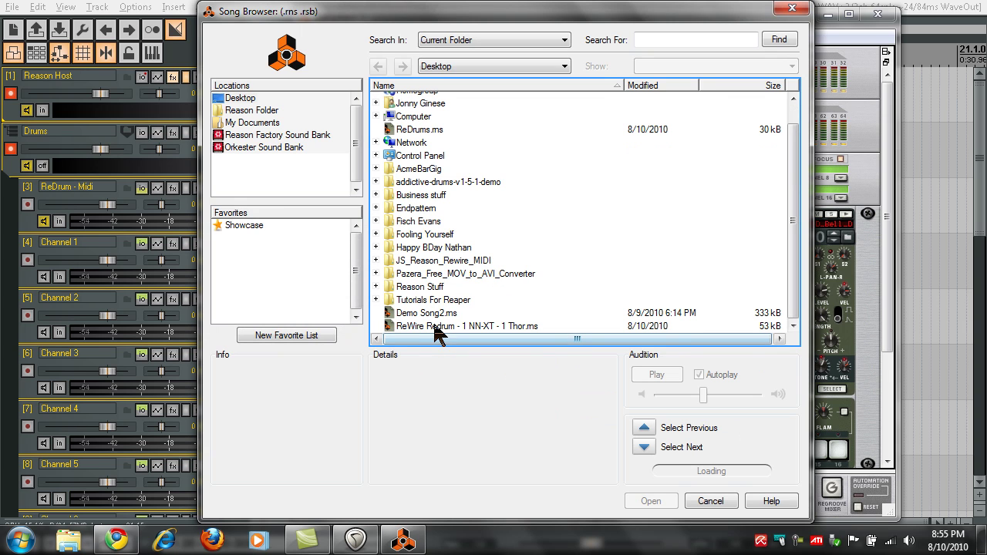
{"action": "left_click", "coordinate": [428, 131]}
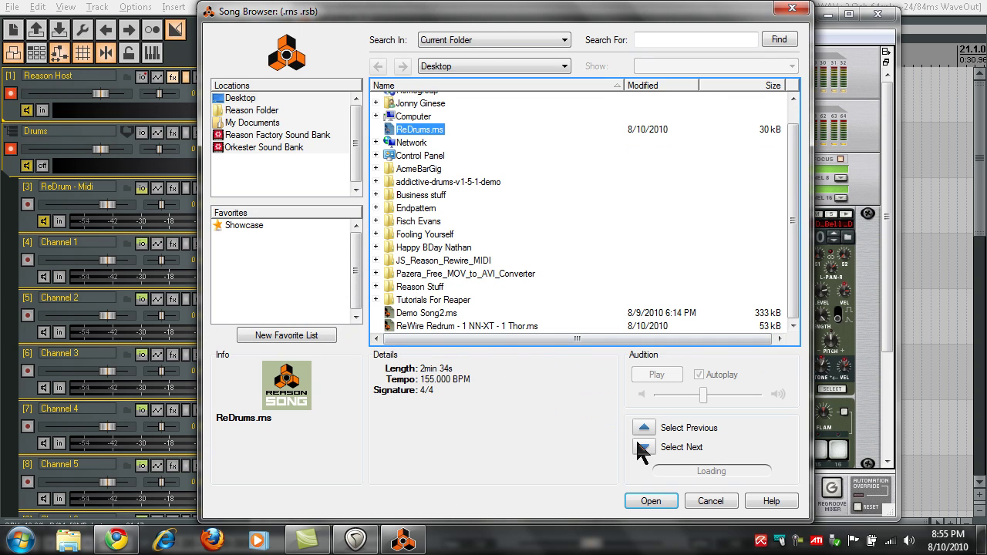
{"action": "left_click", "coordinate": [652, 501]}
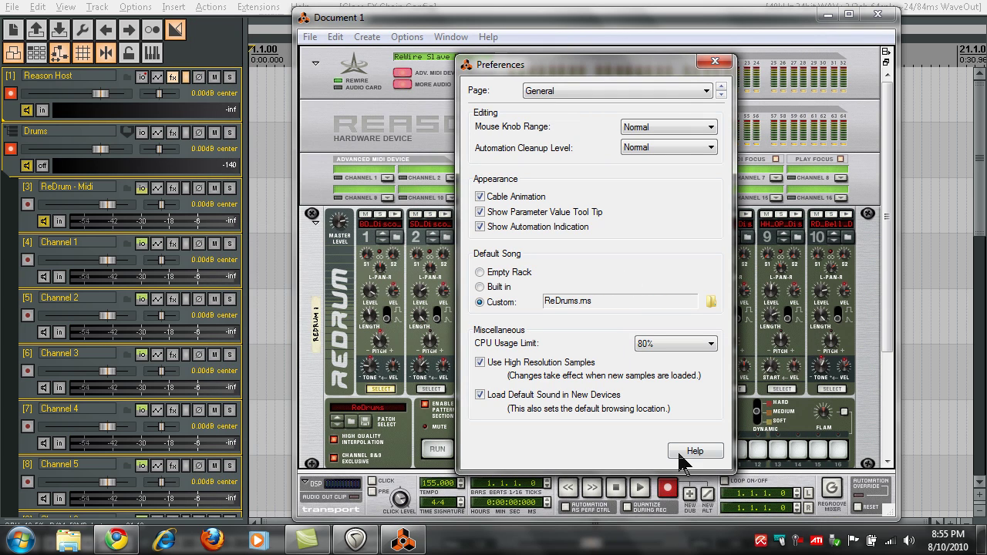
{"action": "left_click", "coordinate": [715, 61]}
Open the recent song "ReWire Redrum - 1 NN-XT - 1 Thor.rns", and check the Reason Host's ReWire MIDI destinations in REAPER
{"action": "left_click", "coordinate": [333, 37]}
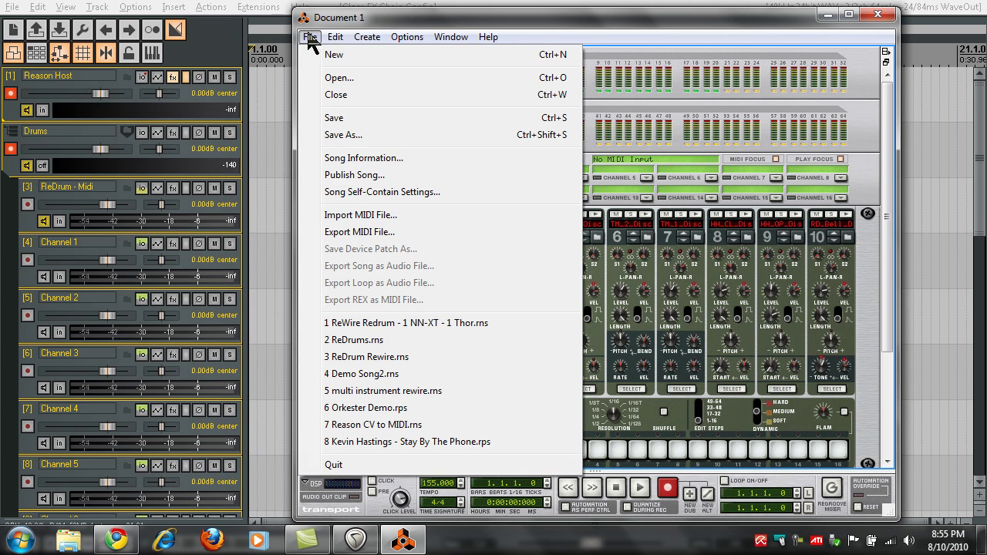
{"action": "left_click", "coordinate": [351, 323]}
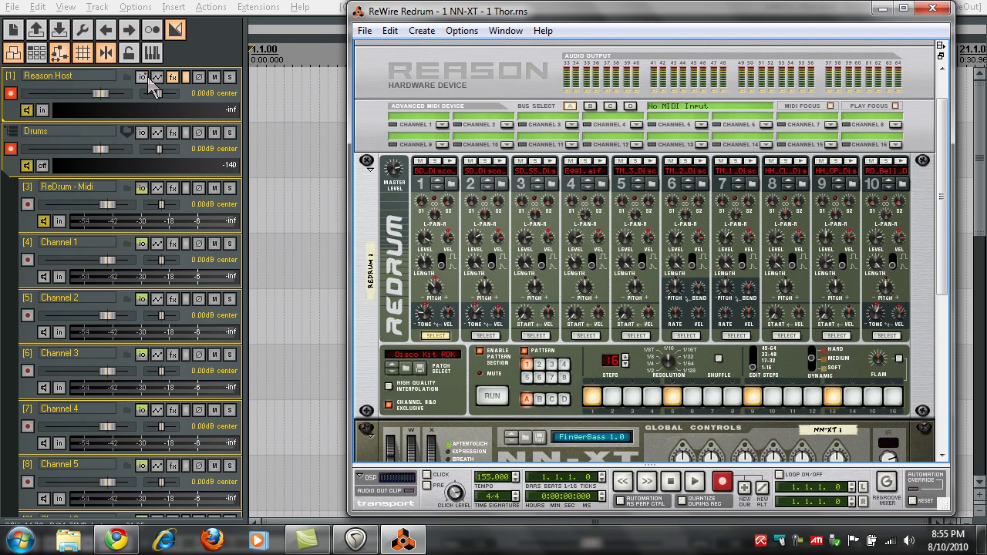
{"action": "left_click", "coordinate": [173, 77]}
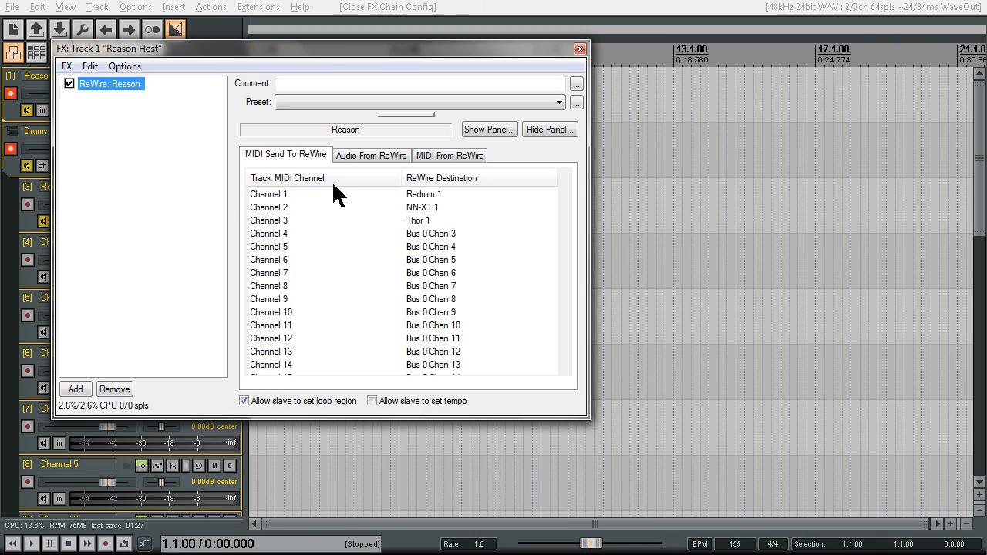
{"action": "left_click", "coordinate": [580, 50]}
Insert a new MIDI item at the start of the Synth 2 Midi track
{"action": "scroll", "coordinate": [138, 308], "scroll_direction": "down", "scroll_amount": 8}
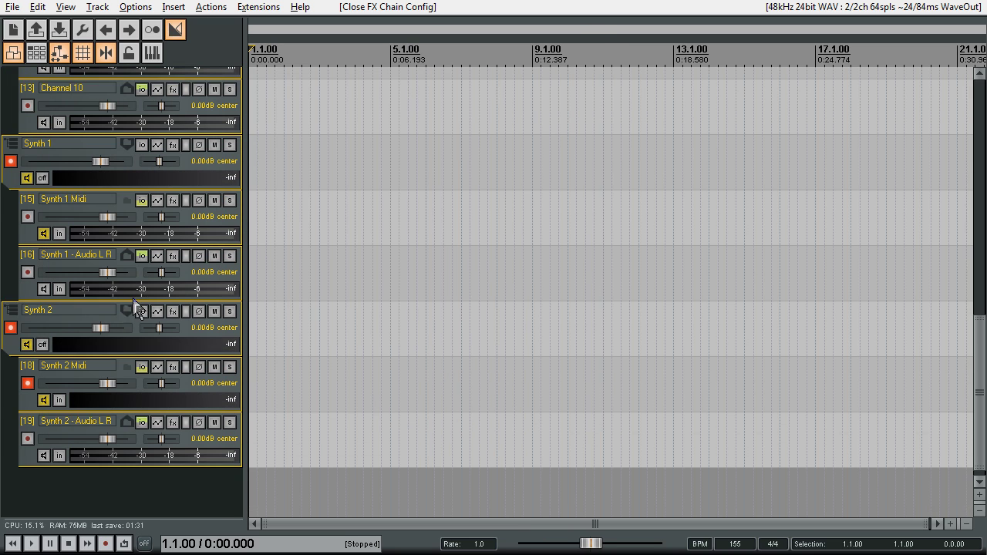
{"action": "left_click", "coordinate": [253, 373]}
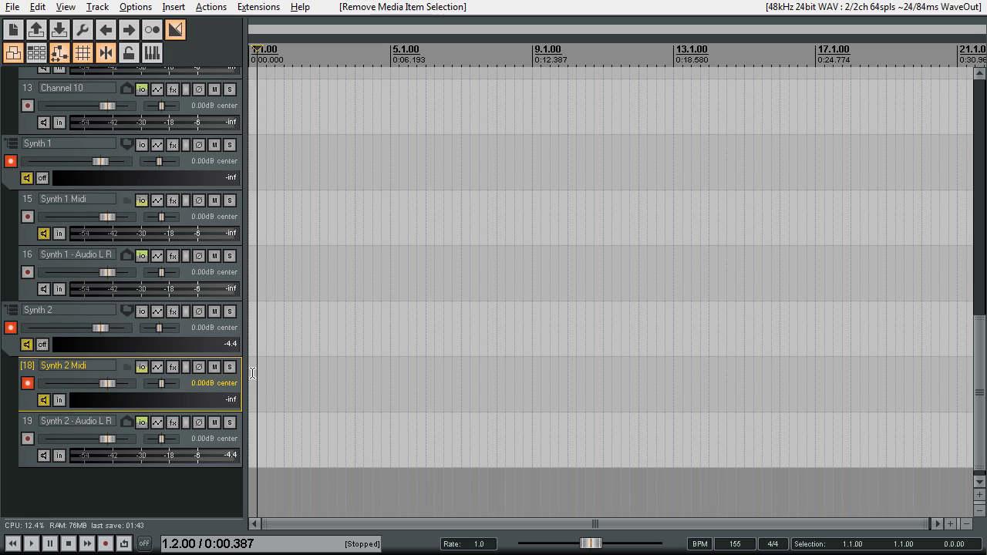
{"action": "left_click", "coordinate": [252, 374]}
{"action": "right_click", "coordinate": [252, 371]}
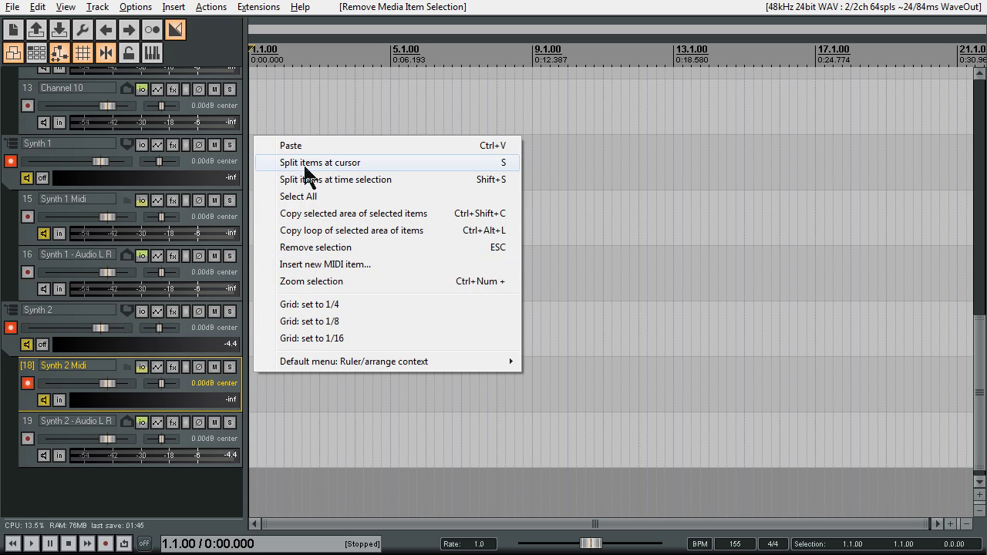
{"action": "left_click", "coordinate": [251, 389]}
{"action": "left_click", "coordinate": [254, 390]}
{"action": "left_click", "coordinate": [248, 388]}
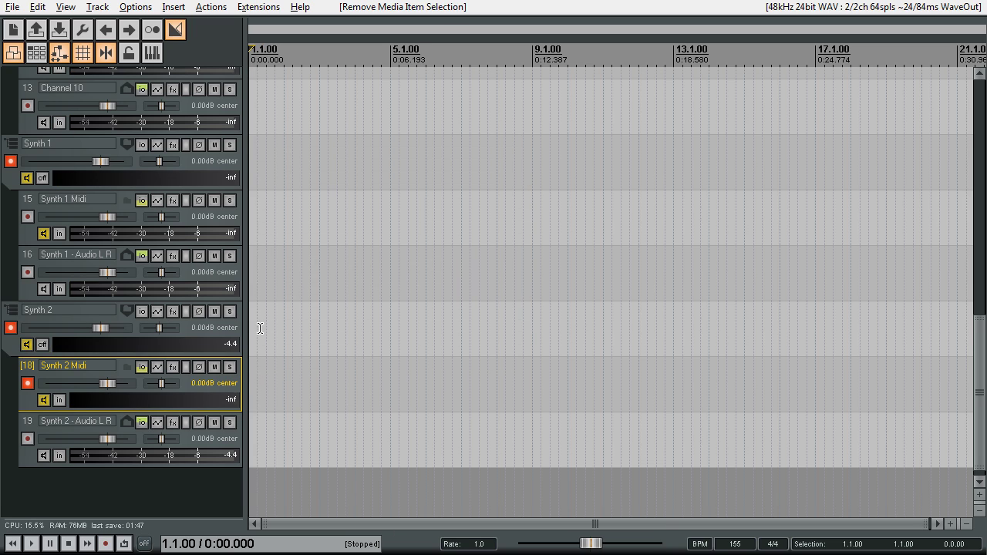
{"action": "left_click", "coordinate": [174, 7]}
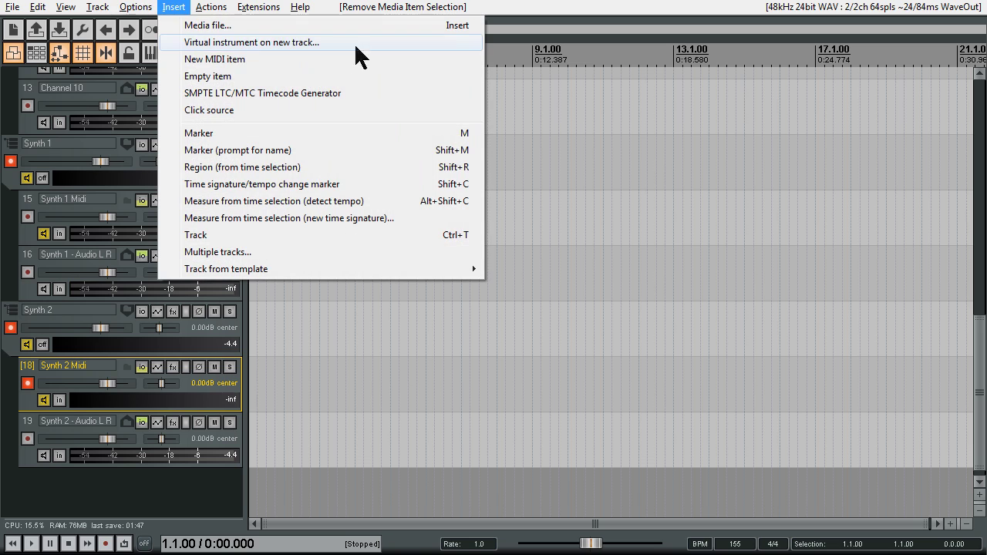
{"action": "left_click", "coordinate": [220, 62]}
Draw five 1/16 notes at varying pitches across the first measure of the new Synth 2 MIDI item, and close the MIDI editor
{"action": "left_click", "coordinate": [276, 385]}
{"action": "double_click", "coordinate": [276, 386]}
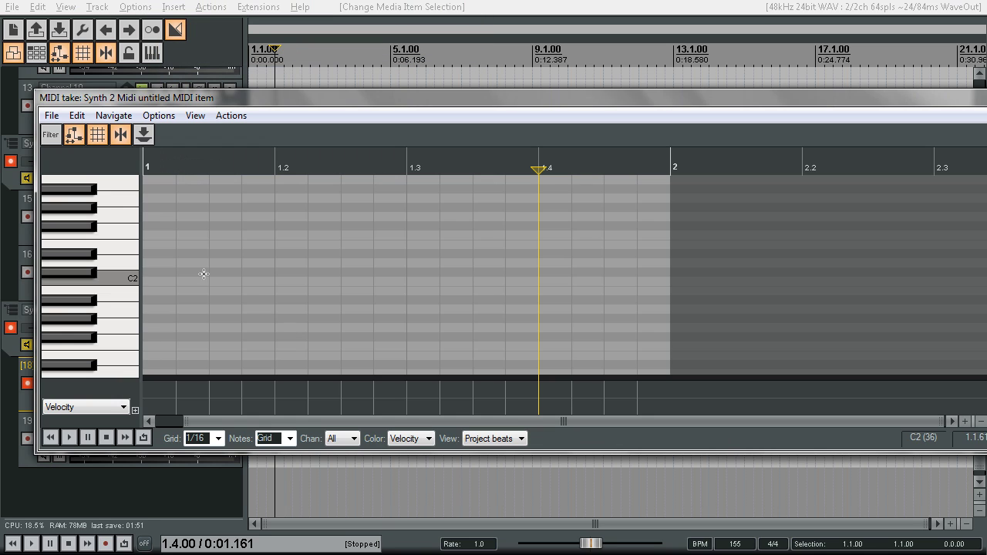
{"action": "left_click", "coordinate": [181, 236]}
{"action": "left_click", "coordinate": [278, 291]}
{"action": "left_click", "coordinate": [186, 225]}
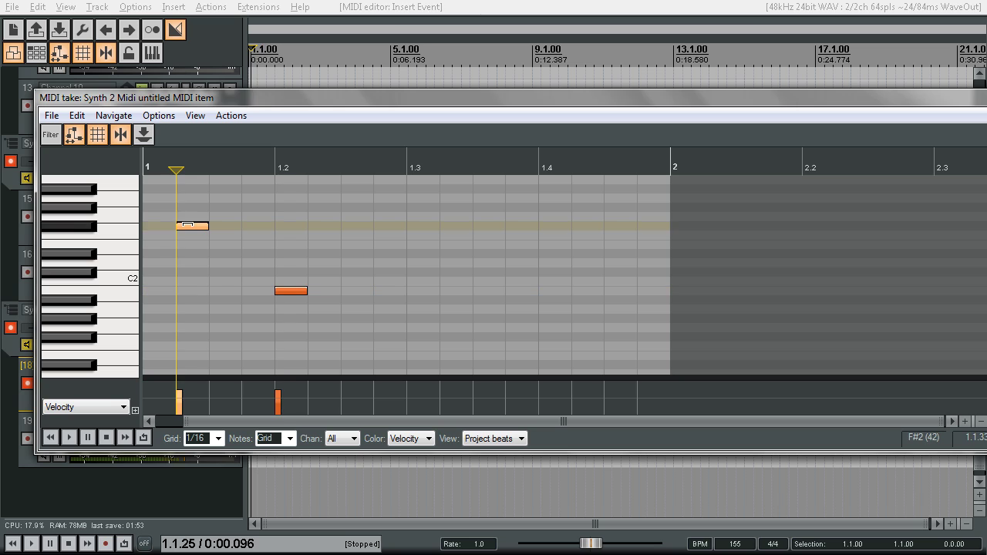
{"action": "left_click", "coordinate": [382, 327]}
{"action": "left_click", "coordinate": [466, 254]}
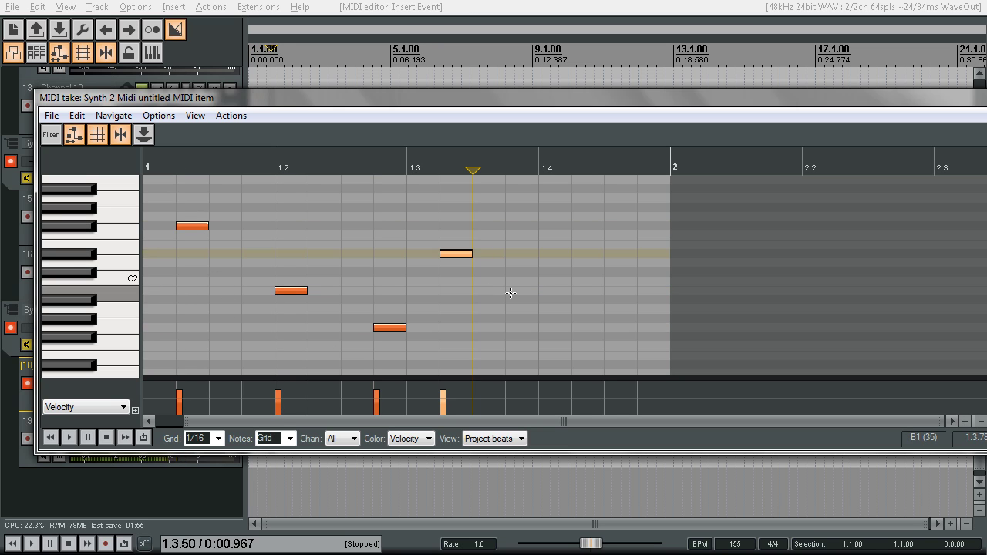
{"action": "left_click", "coordinate": [594, 254]}
{"action": "left_click_drag", "start_coordinate": [901, 101], "coordinate": [811, 95]}
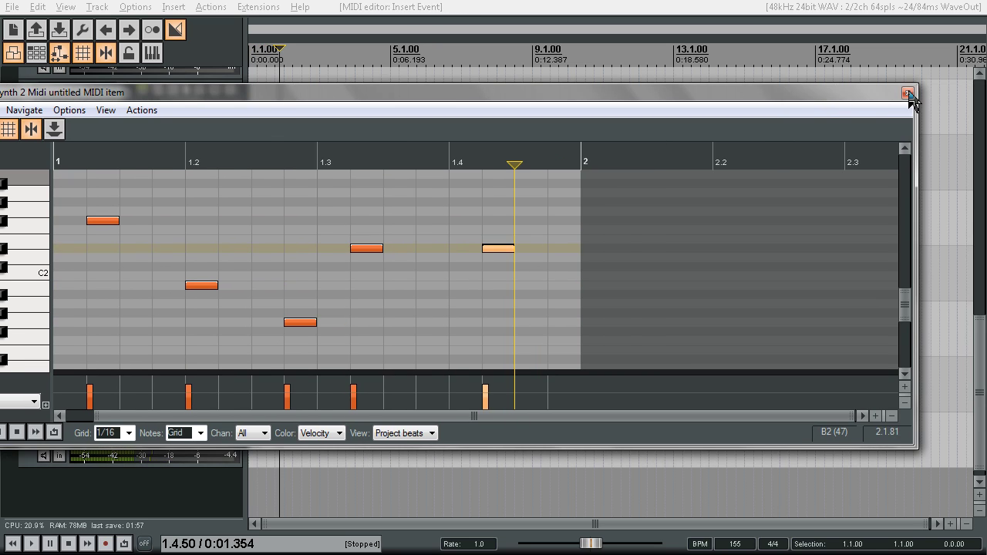
{"action": "left_click", "coordinate": [907, 93]}
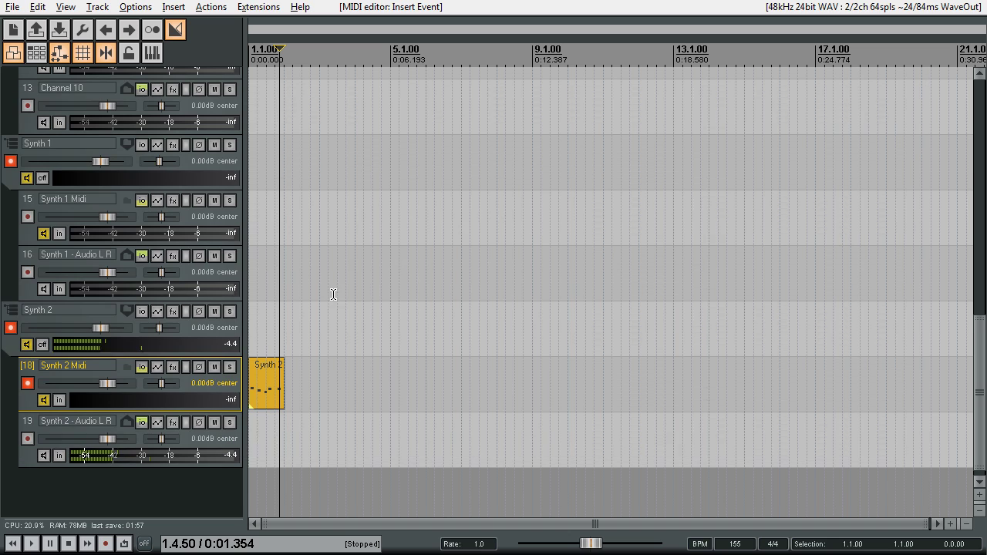
Render the Synth 2 - Audio L R track to a stem track, muting the original
{"action": "right_click", "coordinate": [29, 466]}
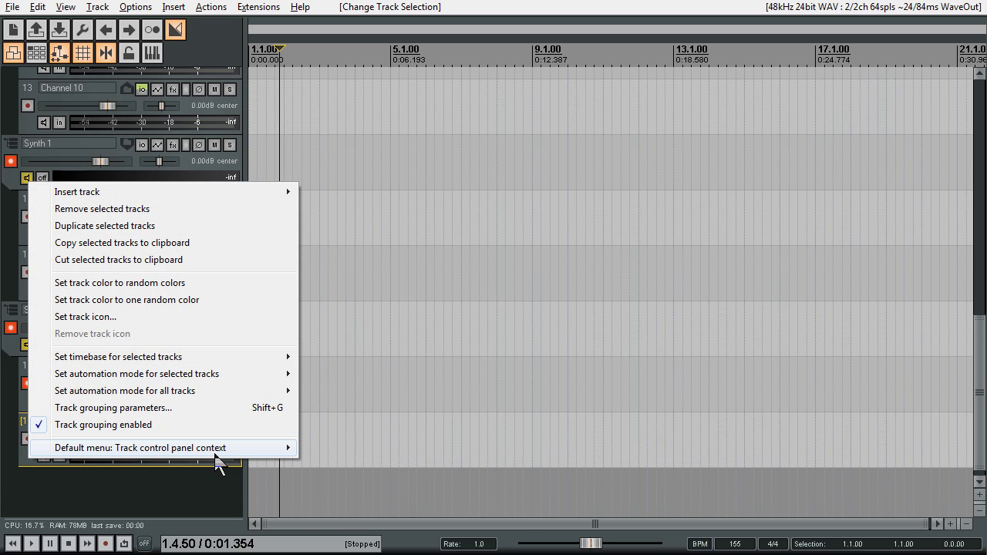
{"action": "mouse_move", "coordinate": [216, 455]}
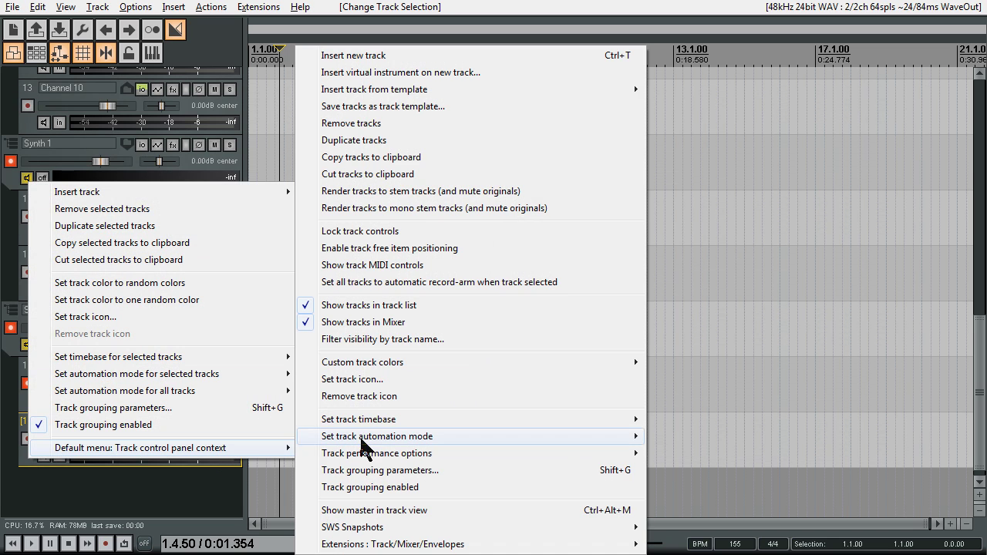
{"action": "left_click", "coordinate": [401, 196]}
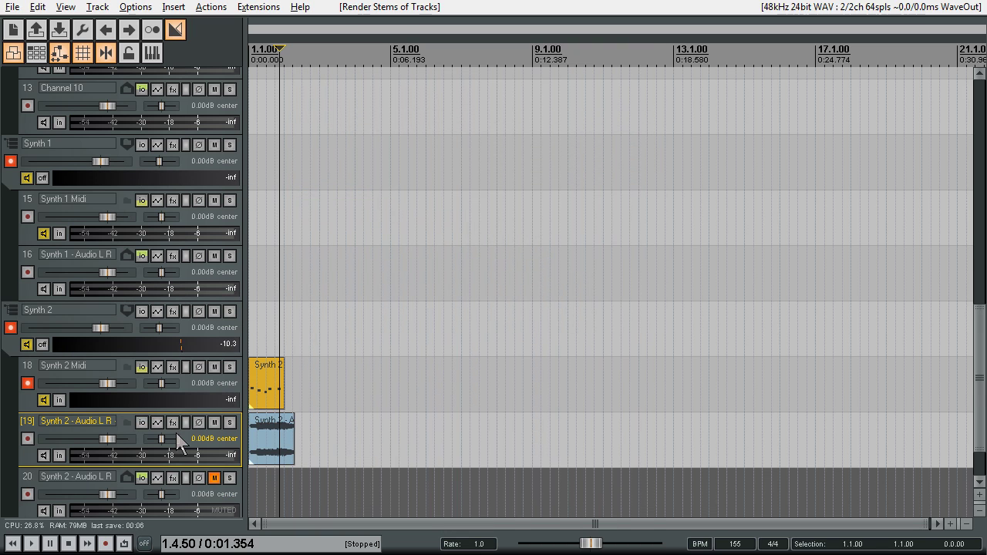
{"action": "scroll", "coordinate": [155, 329], "scroll_direction": "down", "scroll_amount": 1}
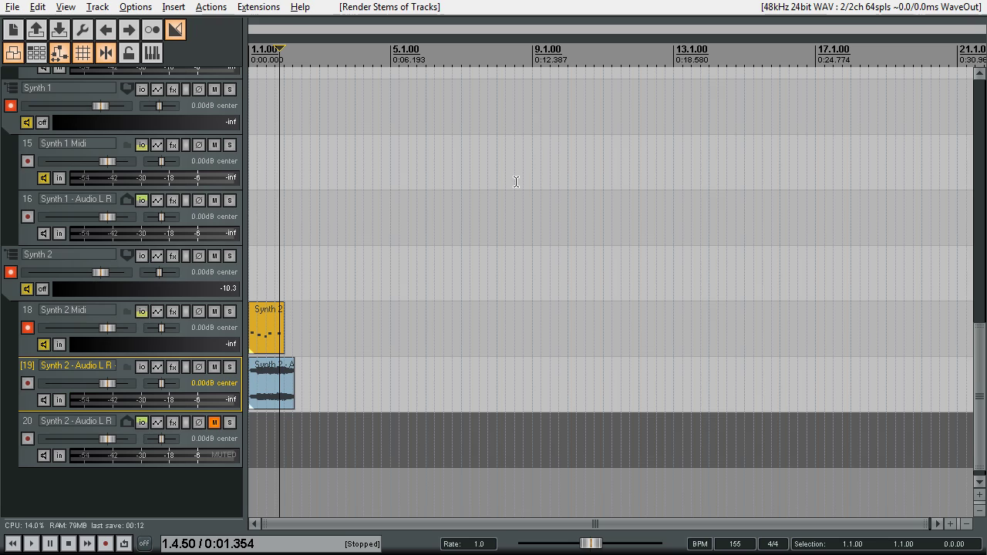
Delete the rendered audio item and its stem track above the muted Synth 2 - Audio L R track
{"action": "left_click", "coordinate": [269, 384]}
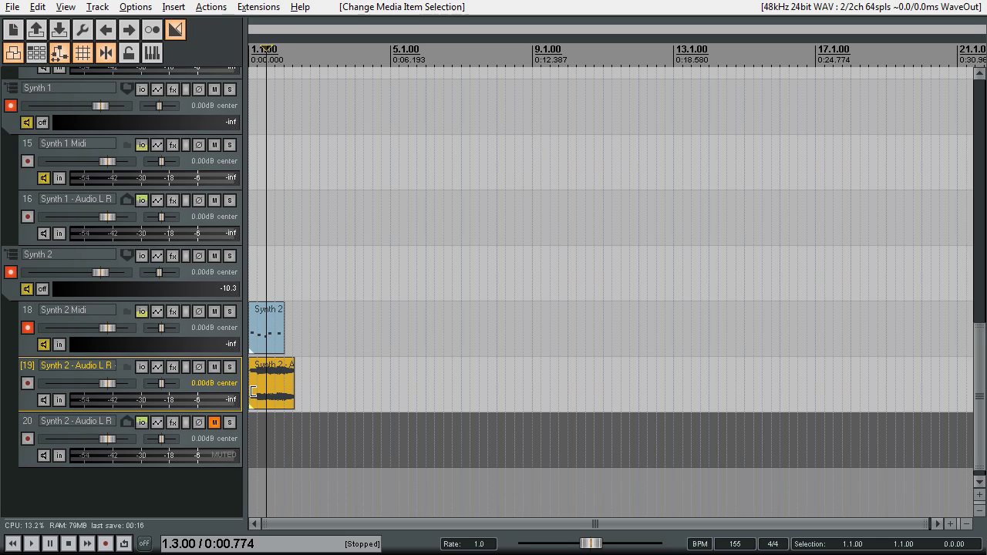
{"action": "key", "text": "Delete"}
{"action": "left_click", "coordinate": [267, 337]}
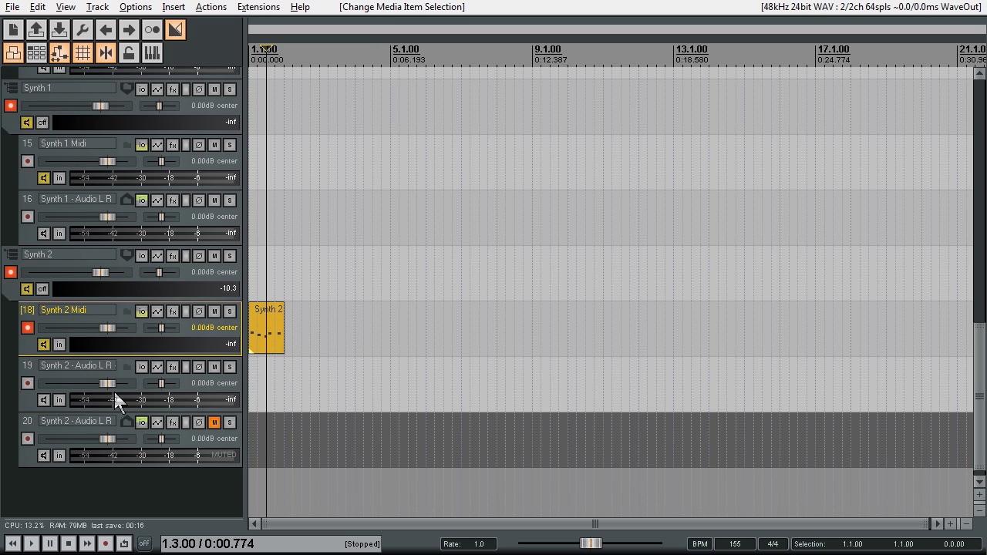
{"action": "left_click", "coordinate": [35, 394]}
{"action": "key", "text": "Delete"}
{"action": "key", "text": "ctrl+z"}
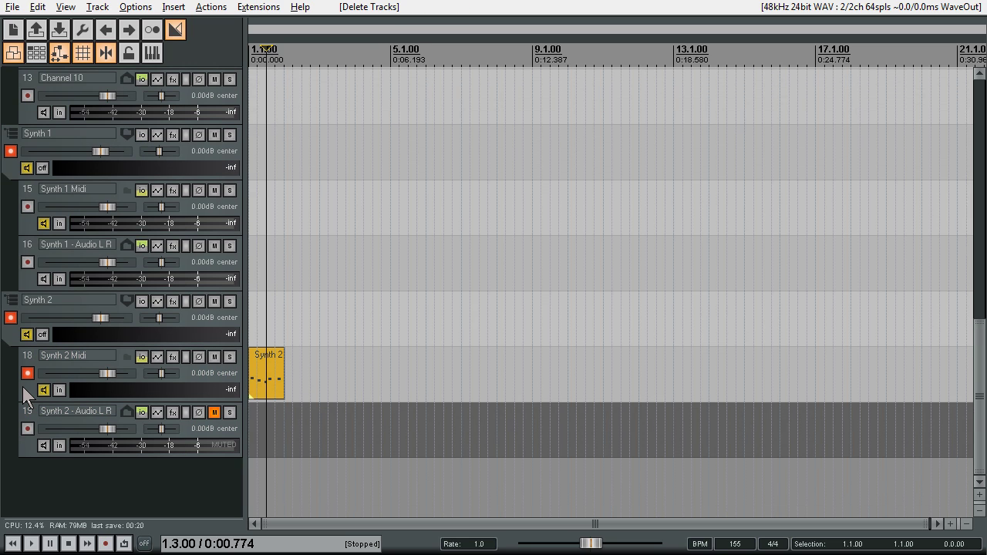
Delete the MIDI item from the Synth 2 Midi track
{"action": "left_click", "coordinate": [23, 386]}
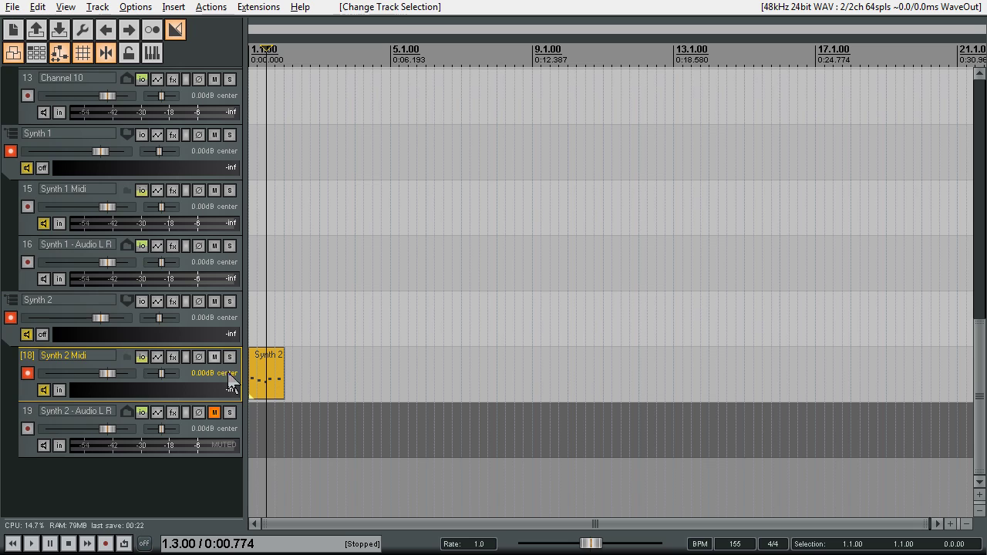
{"action": "left_click", "coordinate": [254, 380]}
{"action": "left_click", "coordinate": [274, 375]}
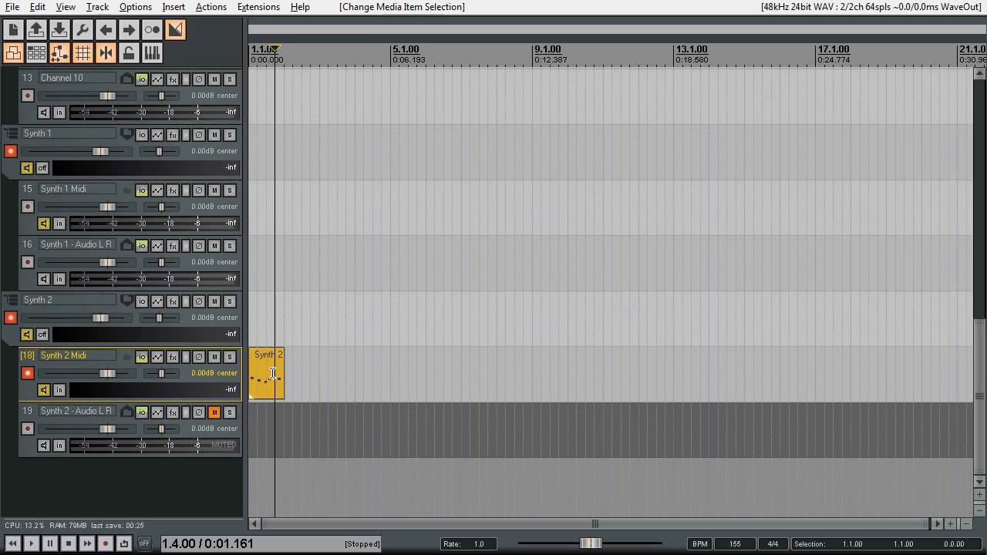
{"action": "key", "text": "Delete"}
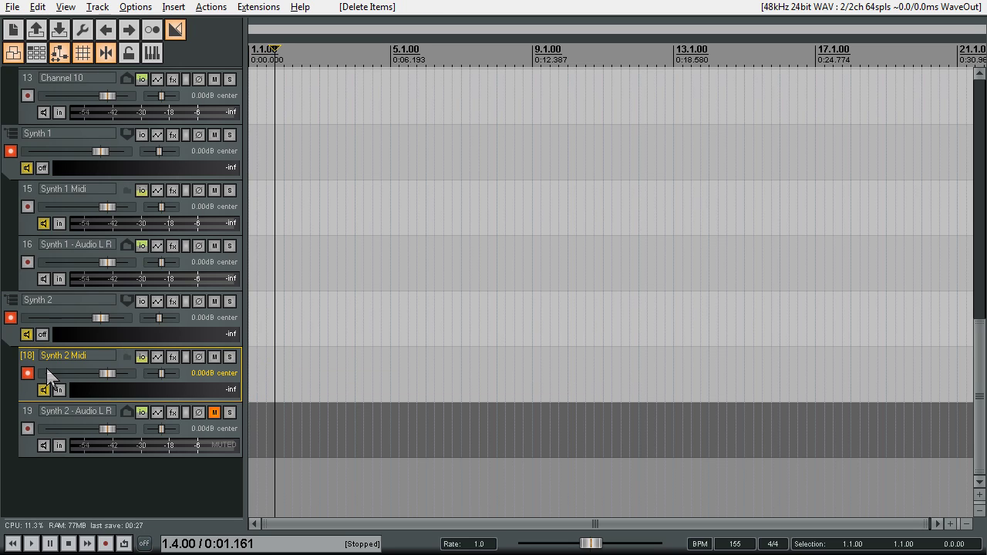
{"action": "key", "text": "ctrl+z"}
{"action": "key", "text": "ctrl+z"}
{"action": "key", "text": "ctrl+z"}
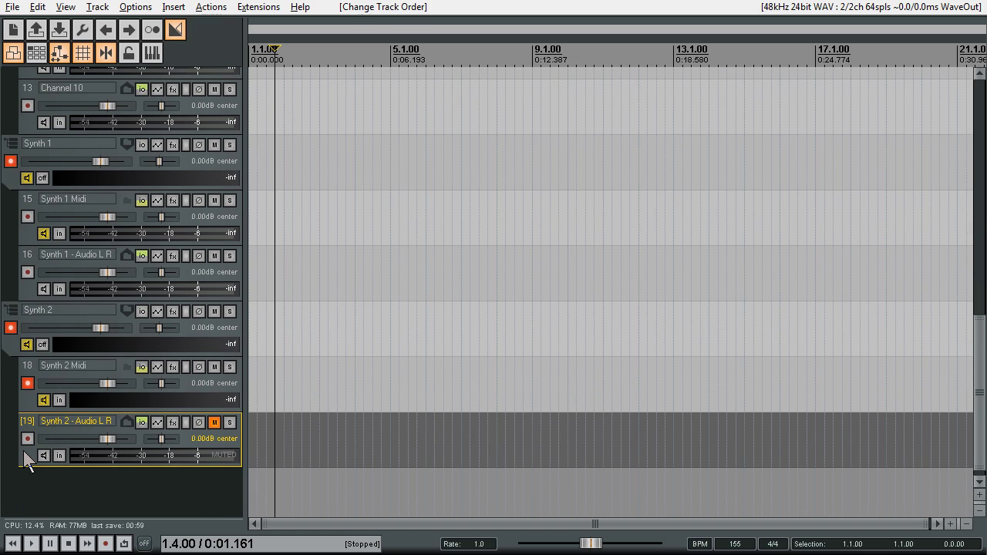